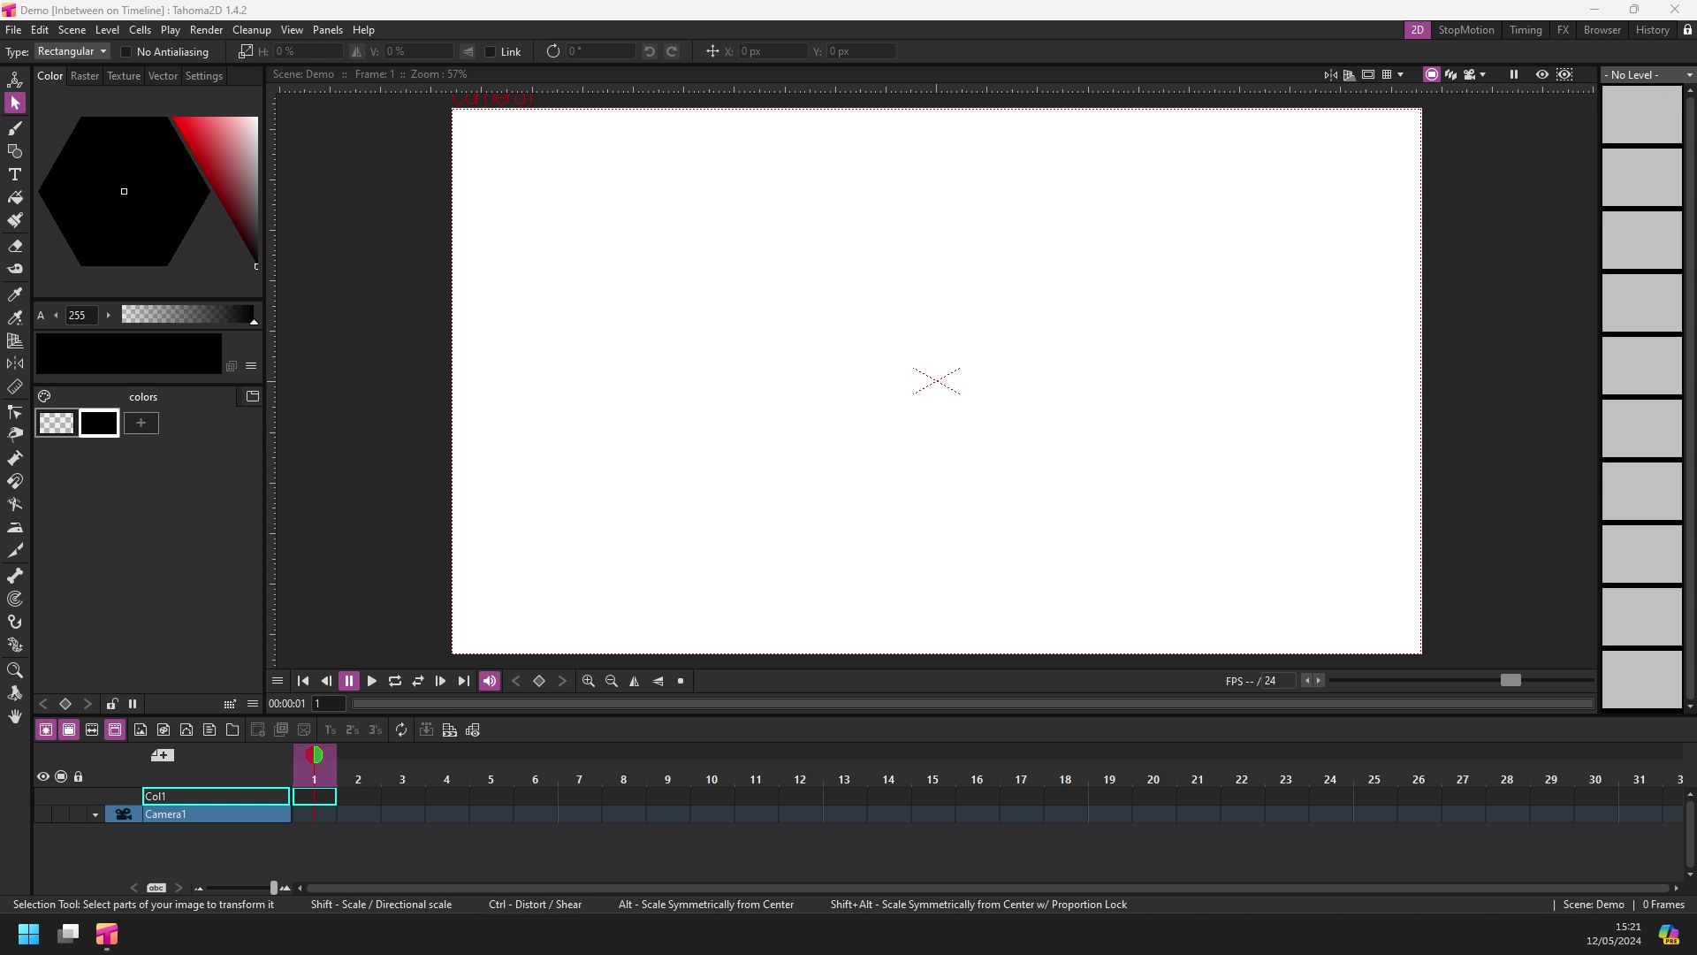
# Step: Create vector level A and draw a red size-3 circle outline in the canvas's lower left
pyautogui.click(184, 728)
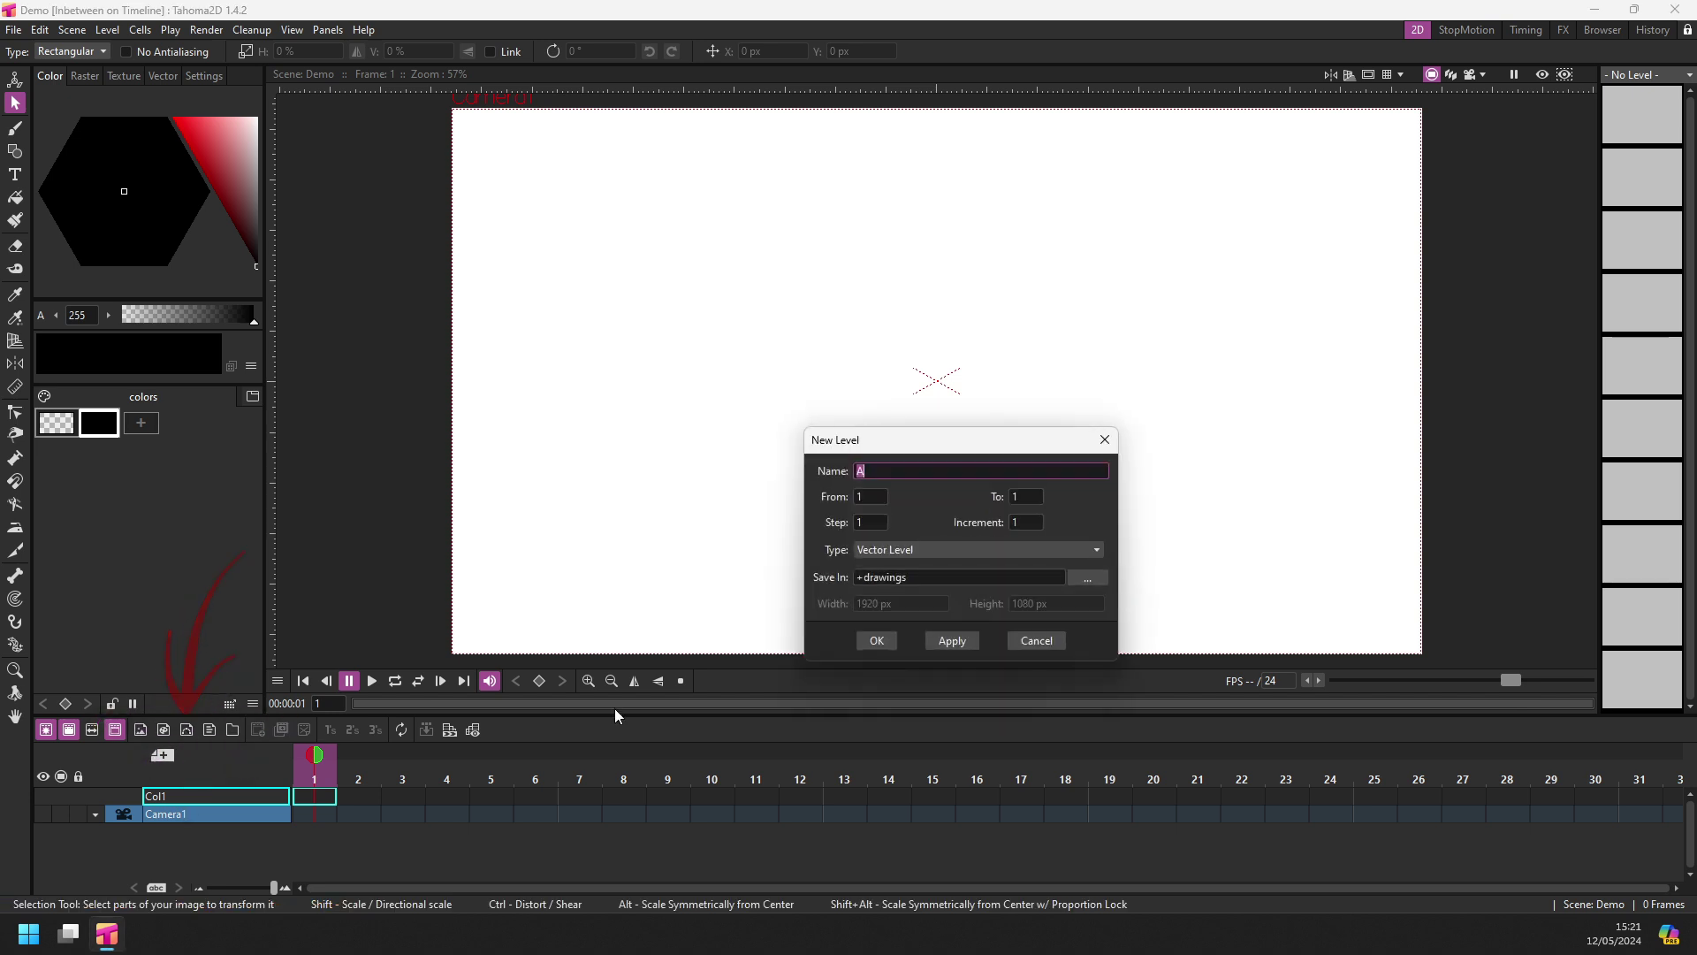
pyautogui.click(877, 641)
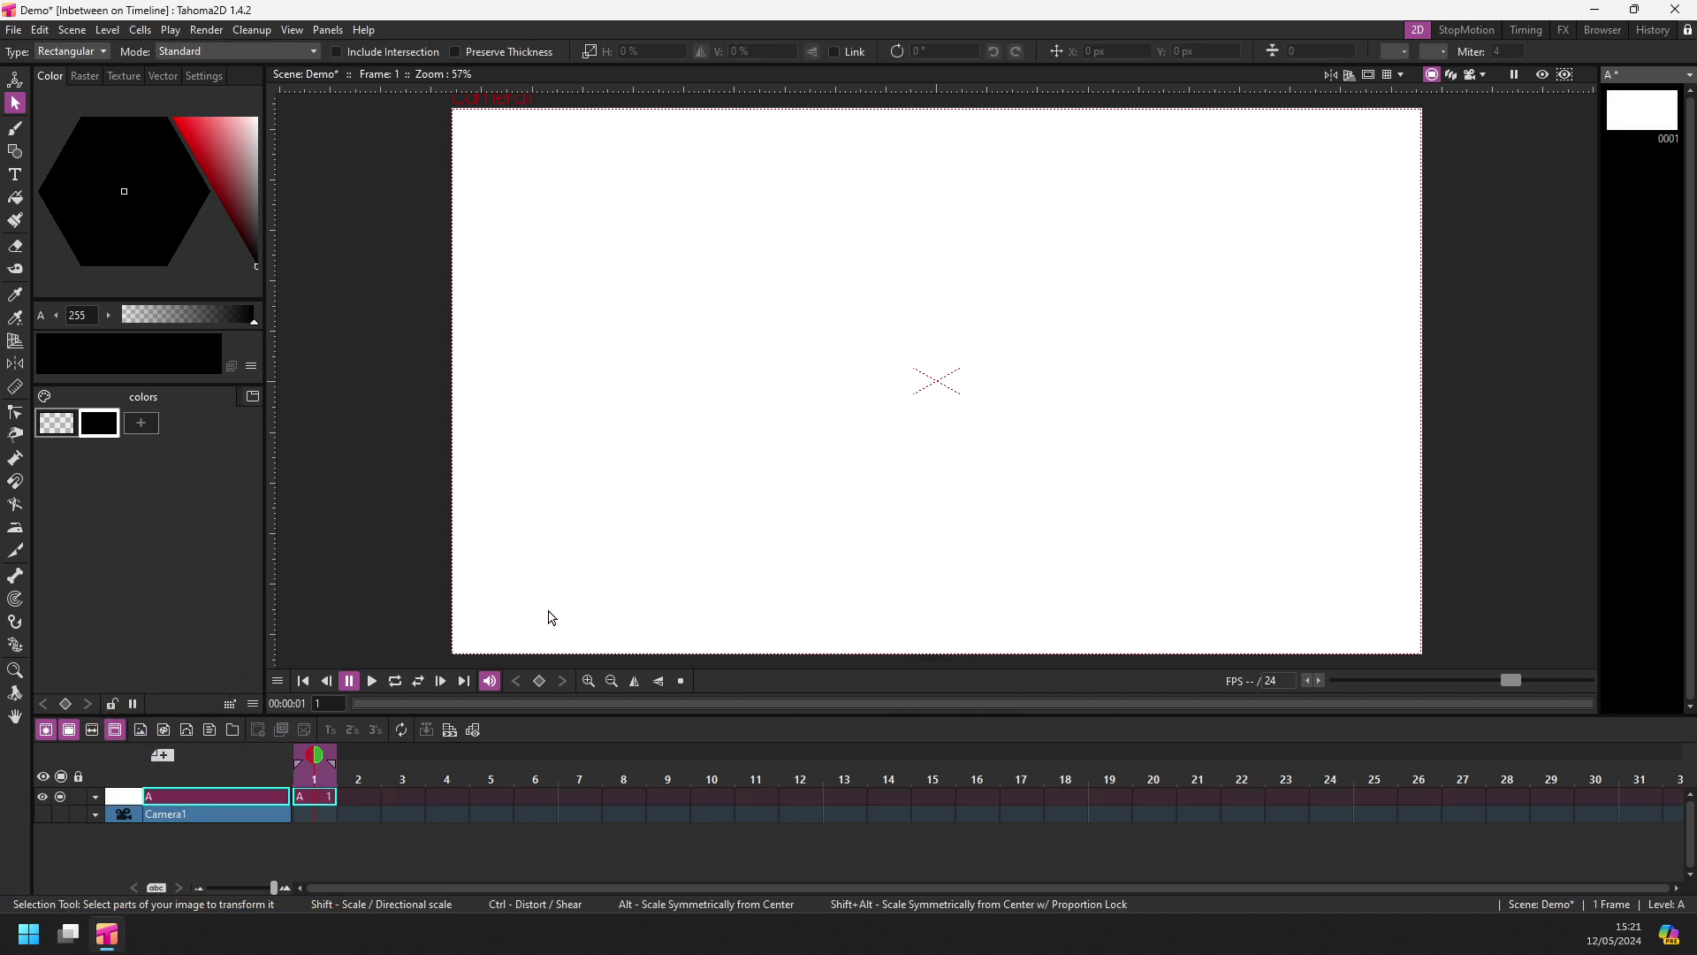
pyautogui.click(14, 150)
pyautogui.doubleClick(60, 51)
pyautogui.write('3')
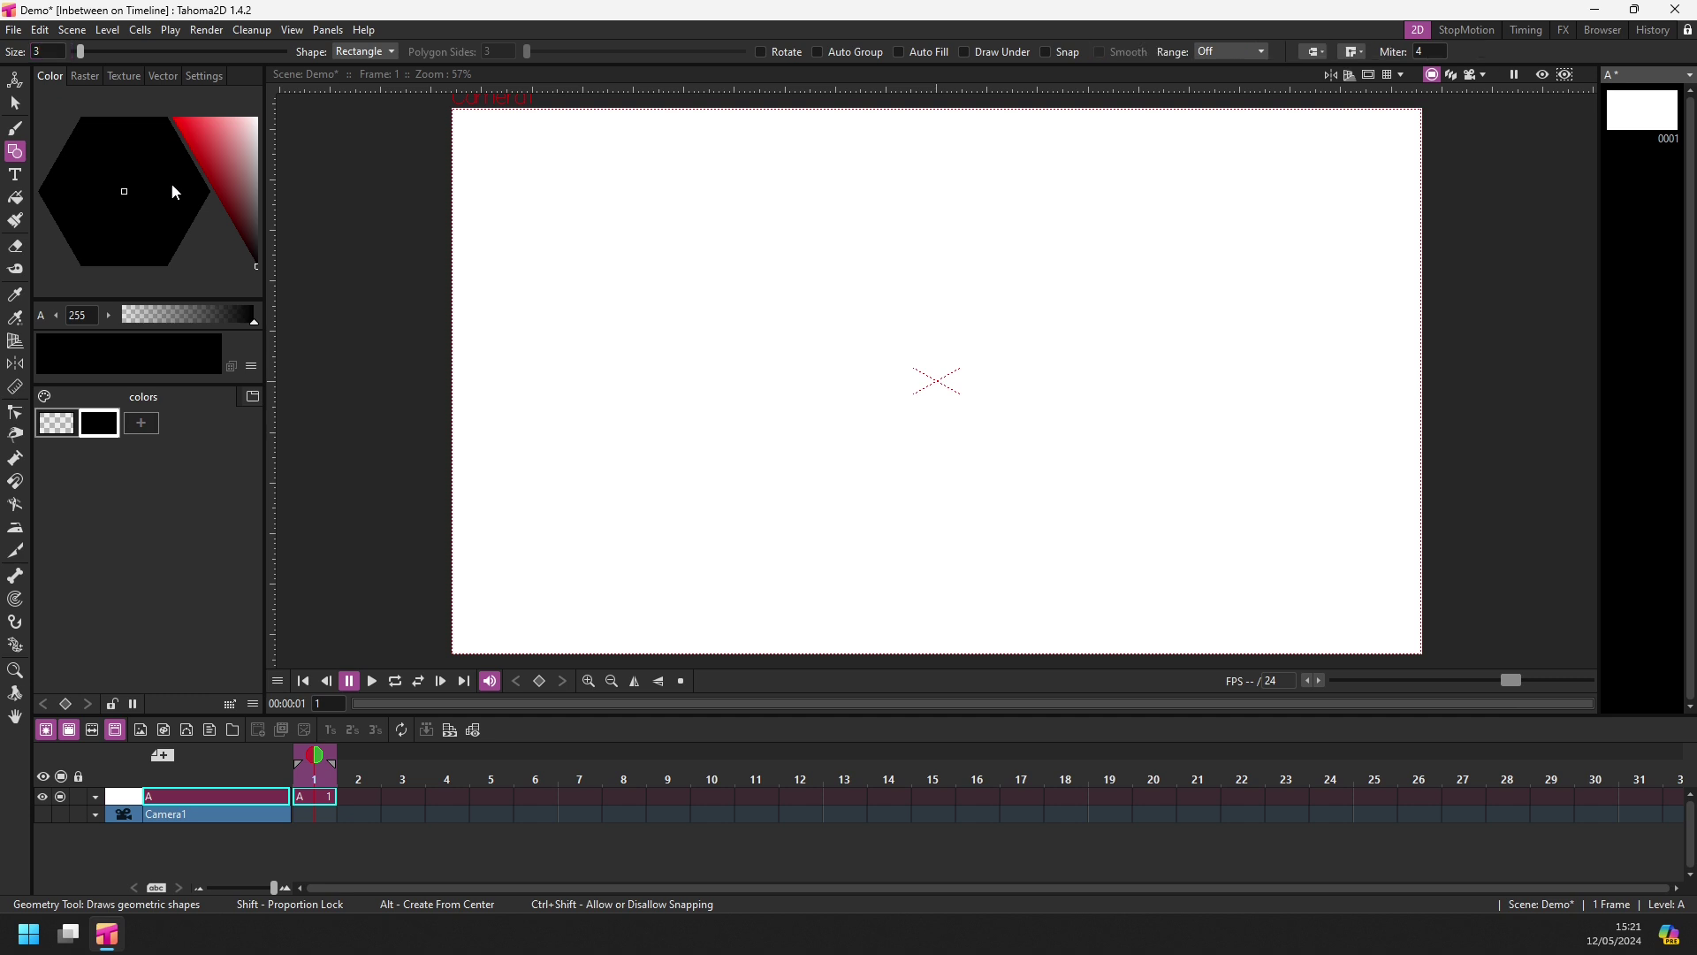
pyautogui.click(205, 186)
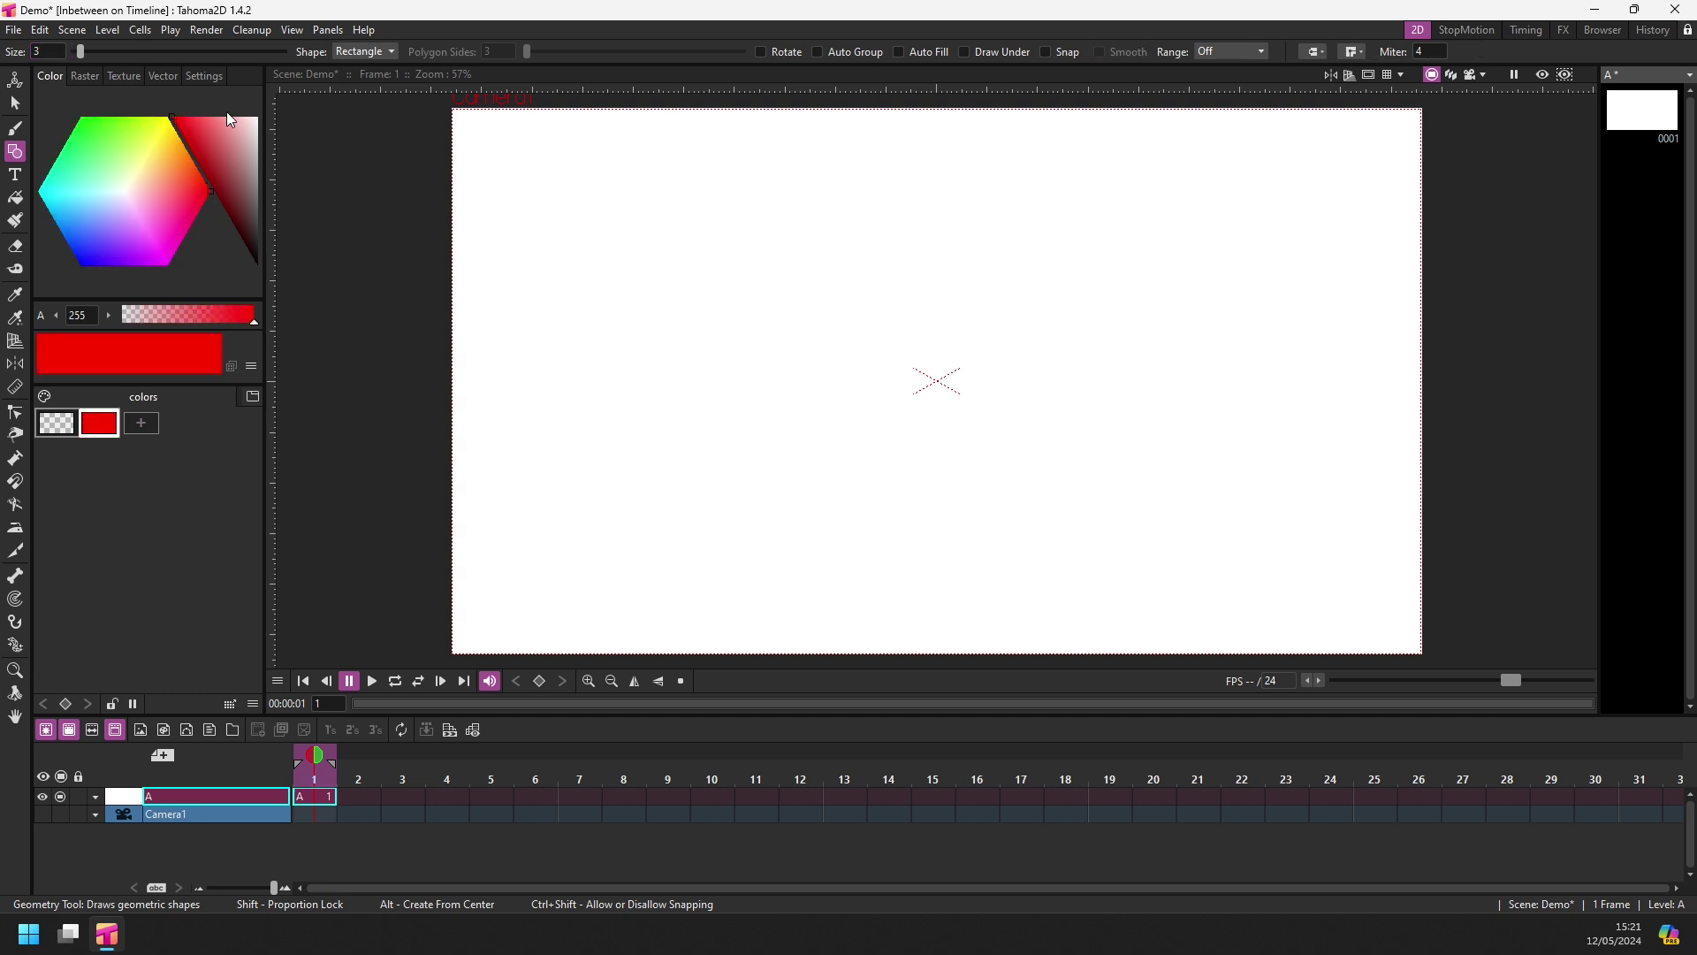
pyautogui.click(389, 50)
pyautogui.click(371, 76)
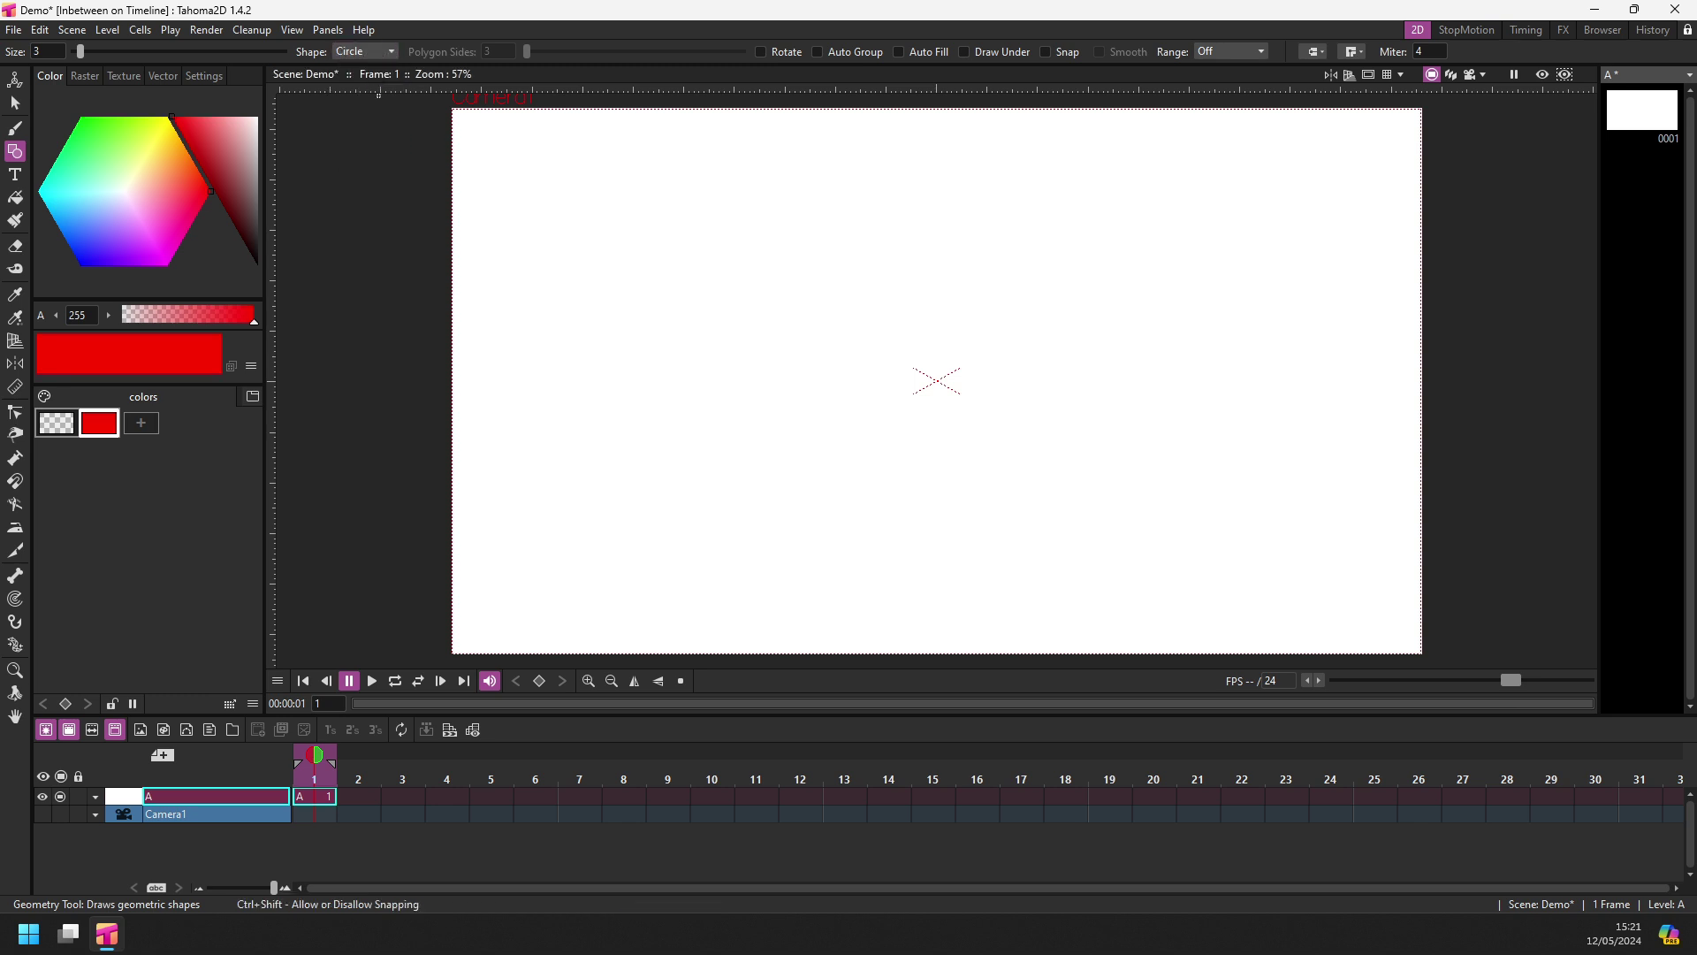
pyautogui.moveTo(619, 483); pyautogui.dragTo(697, 567)
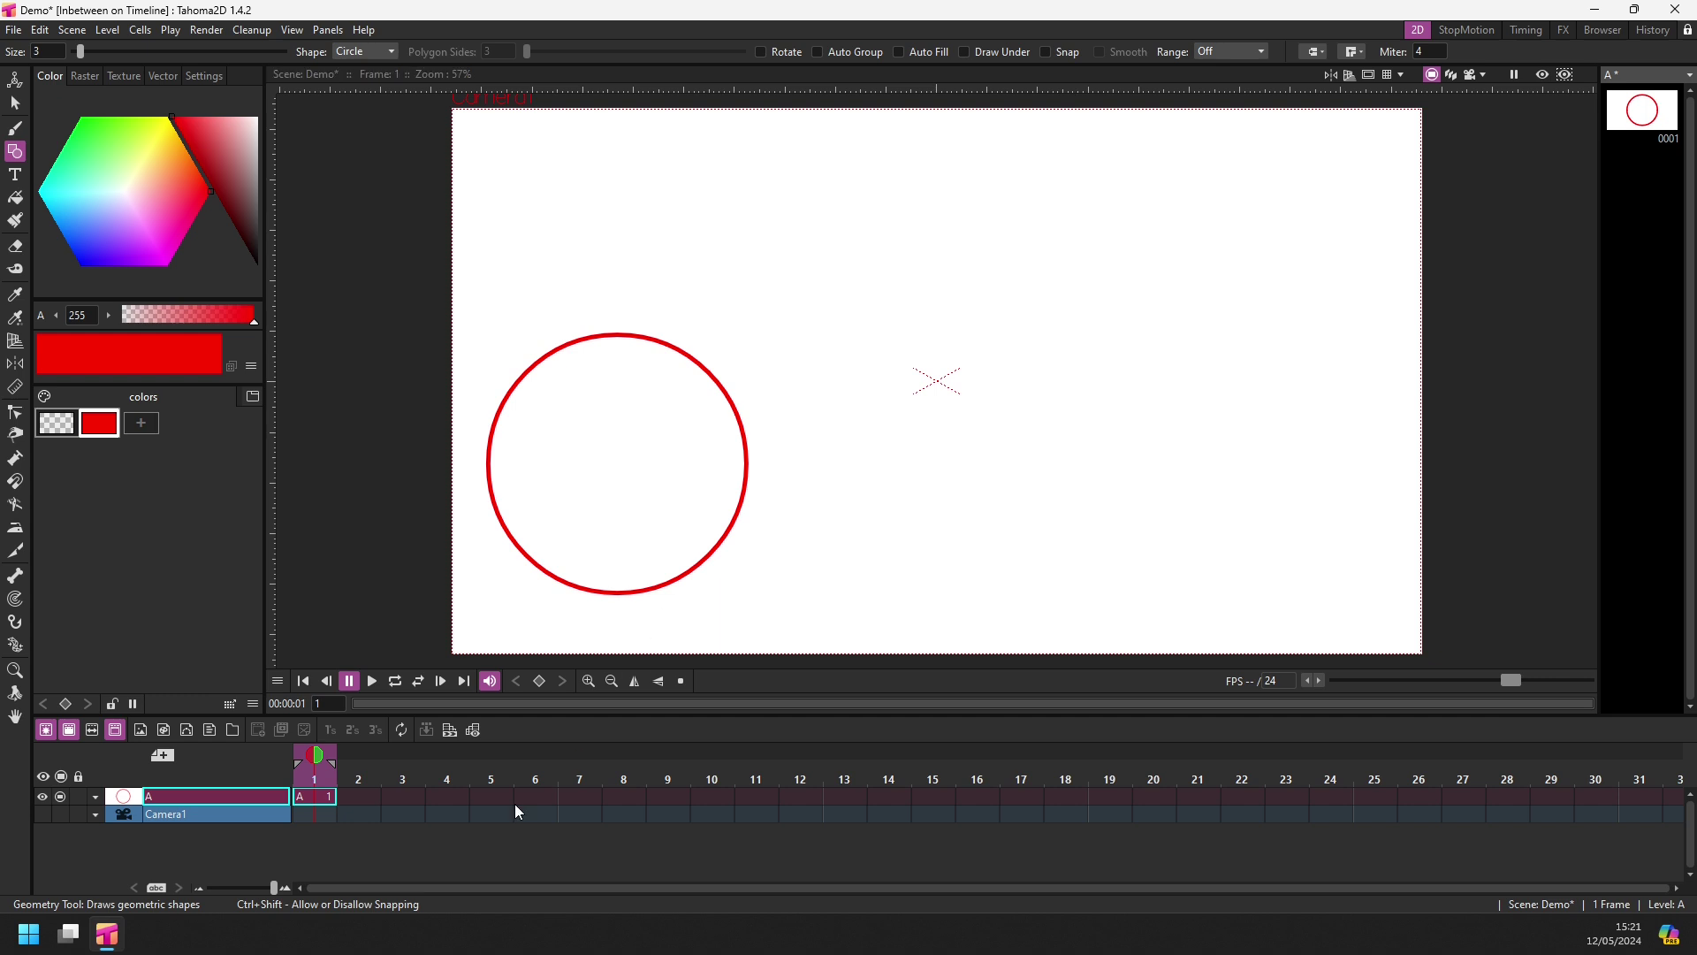
# Step: Duplicate the circle drawing into frame 2 of level A
pyautogui.click(365, 799)
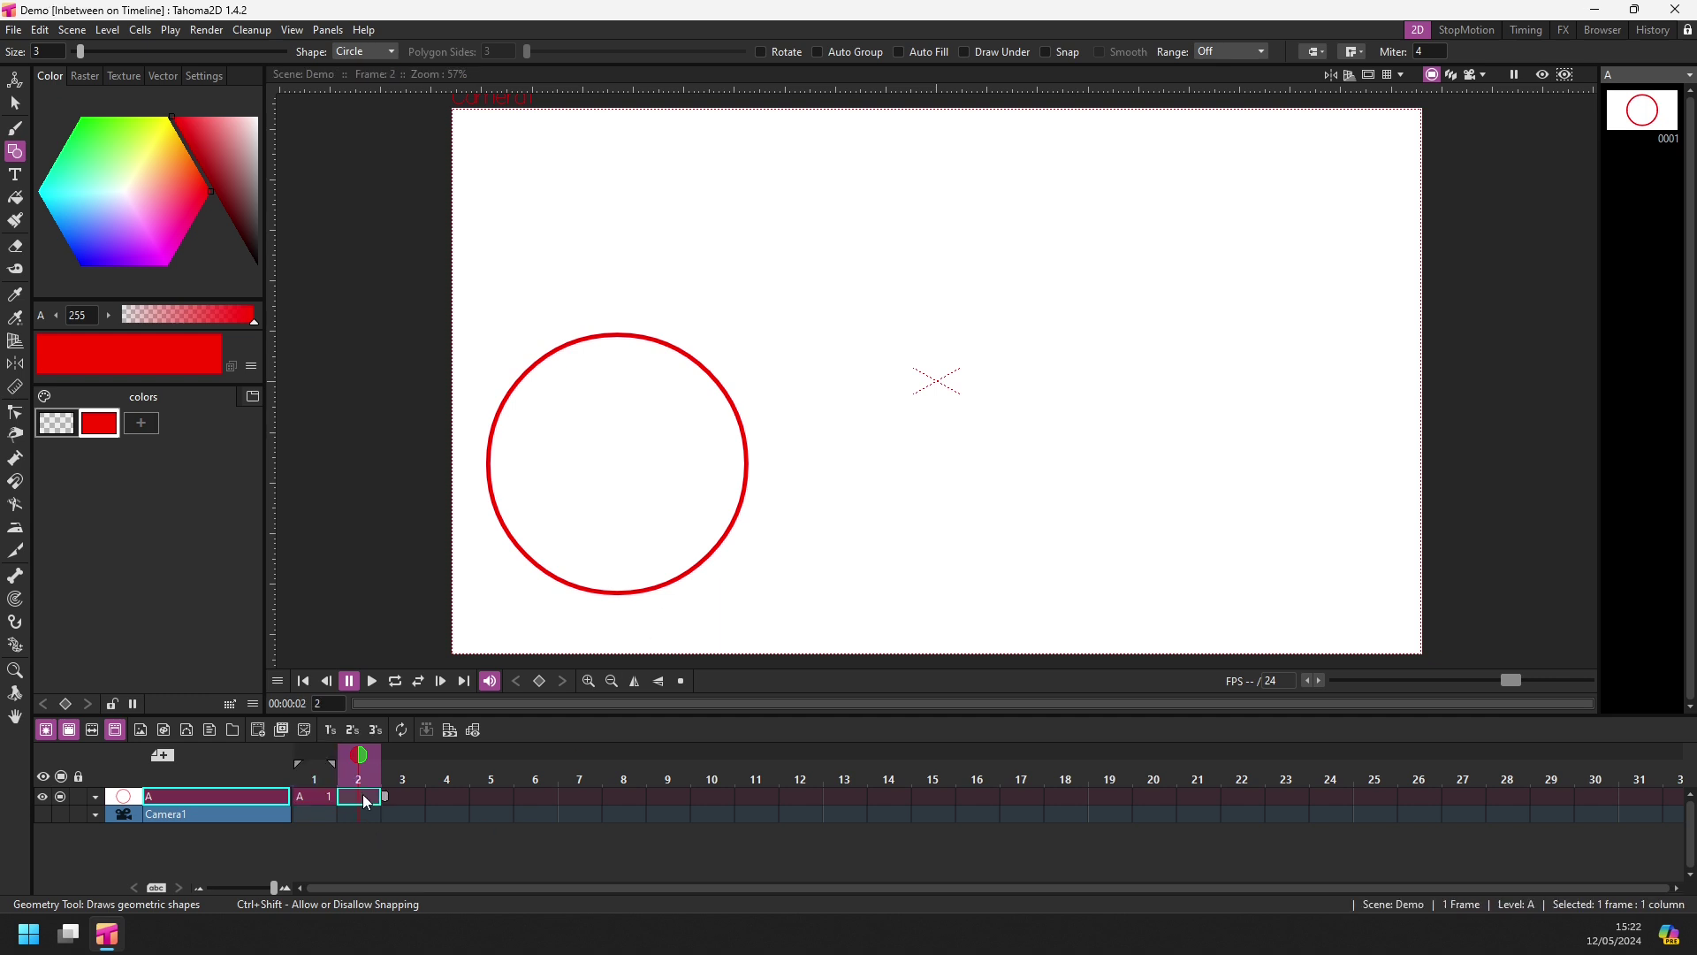
pyautogui.rightClick(365, 799)
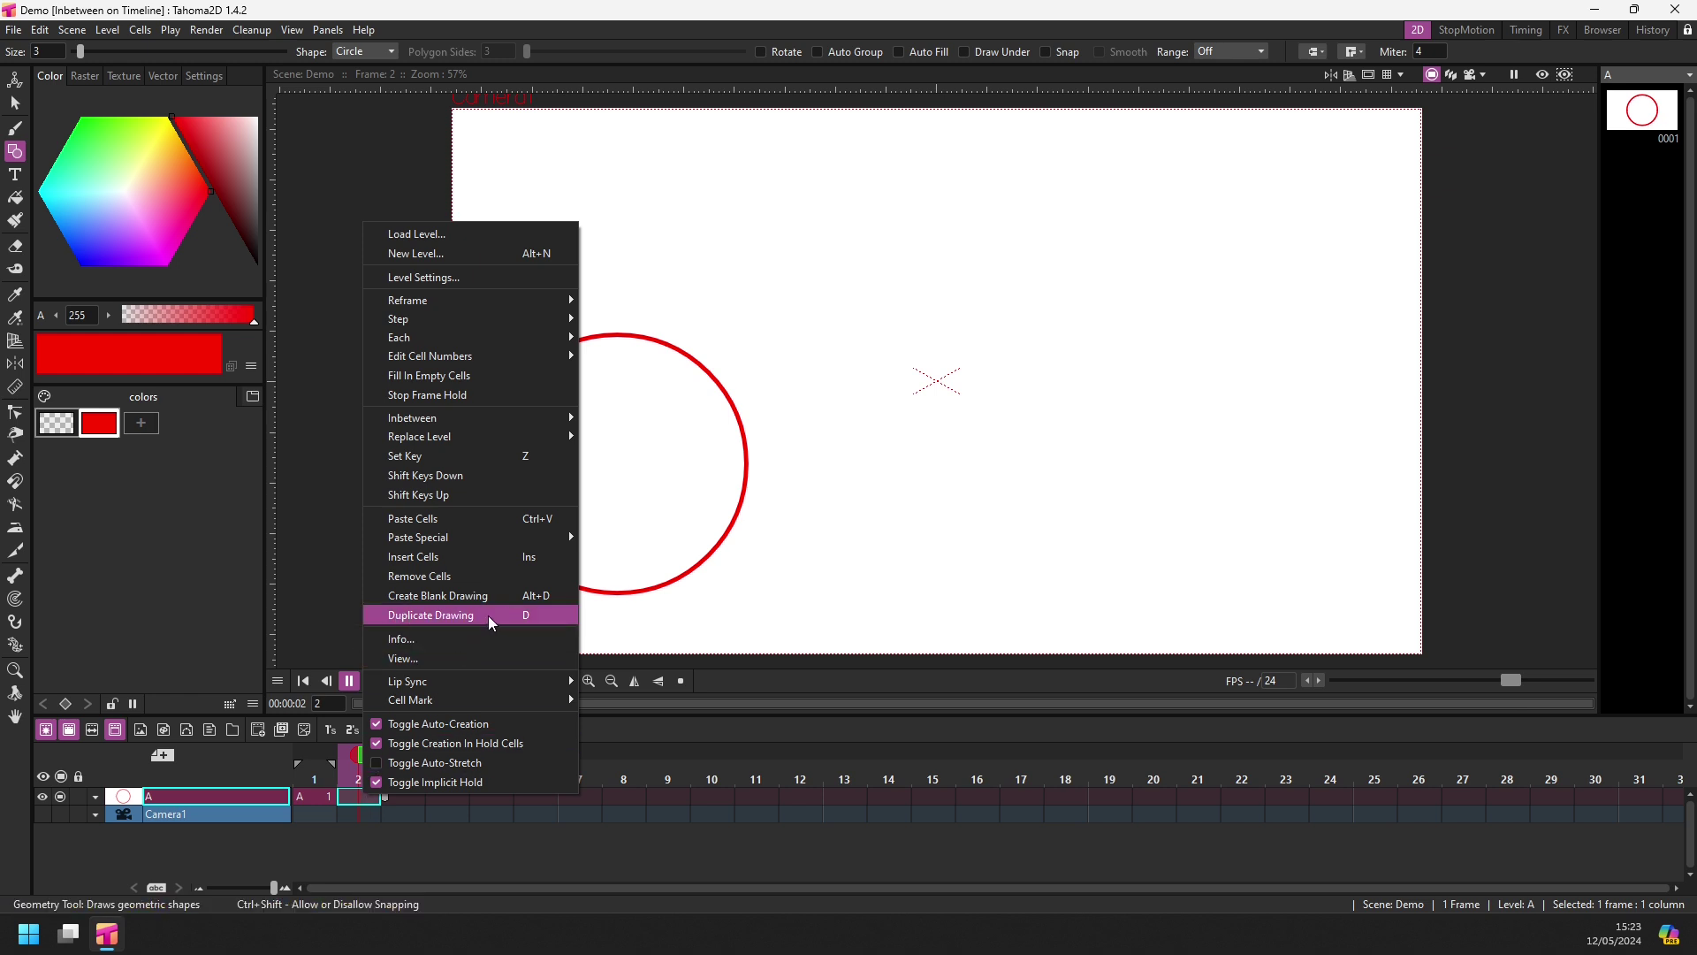
pyautogui.click(489, 616)
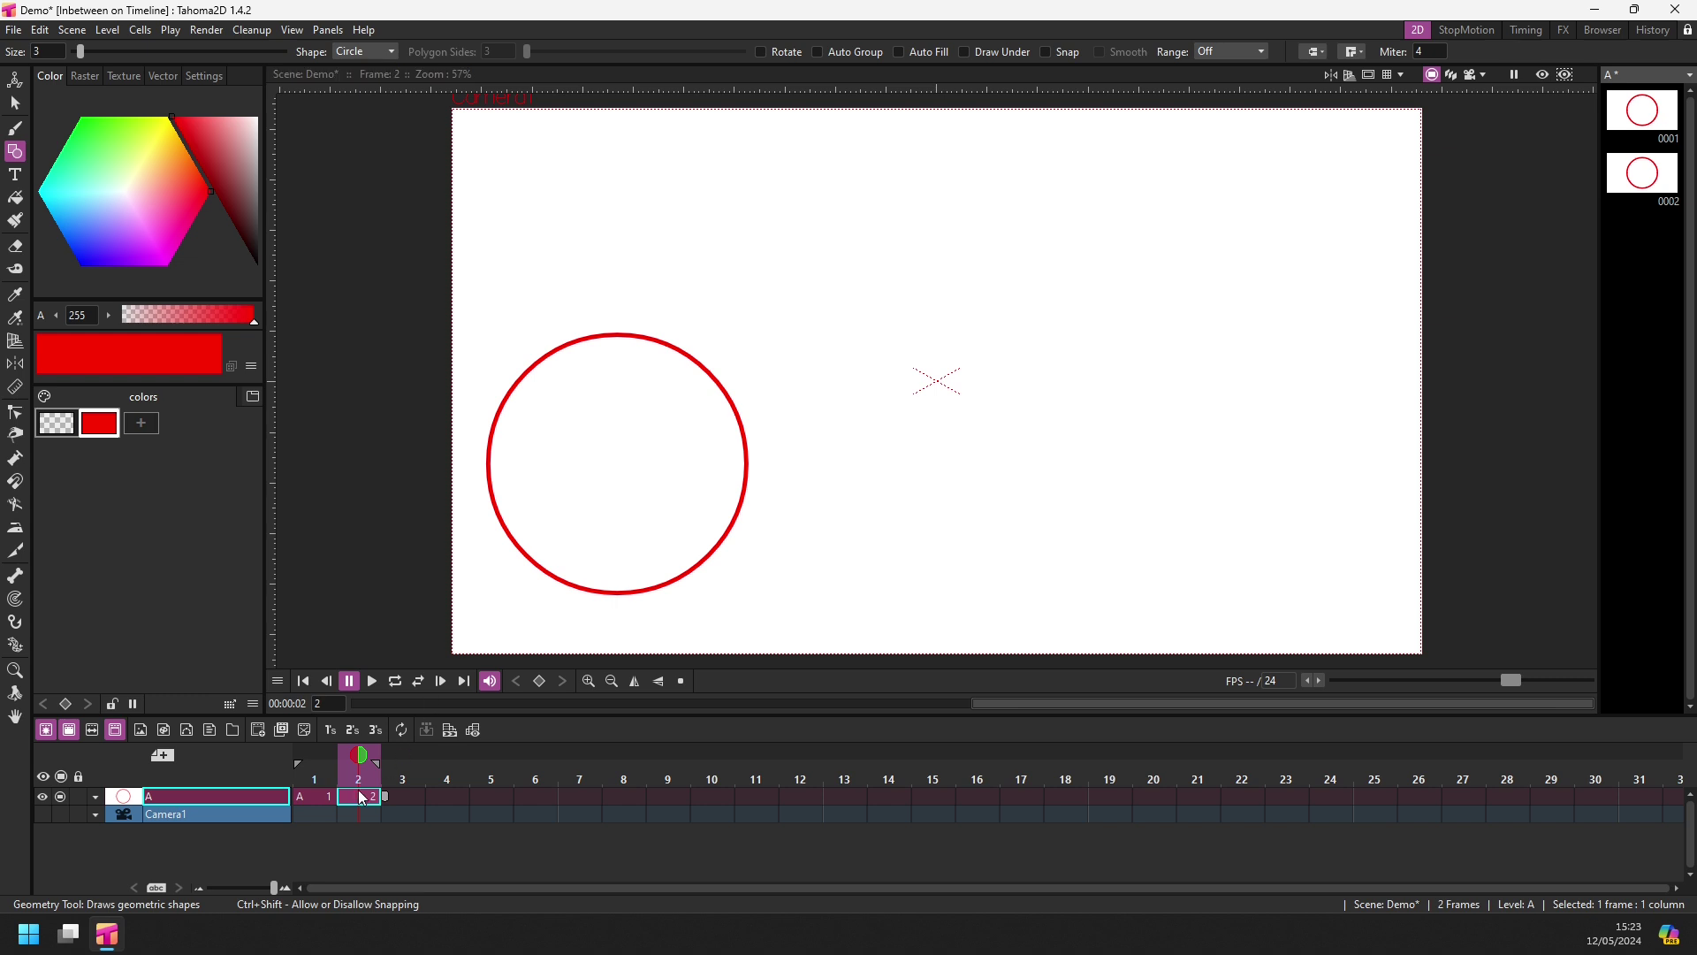
pyautogui.click(327, 797)
pyautogui.click(381, 797)
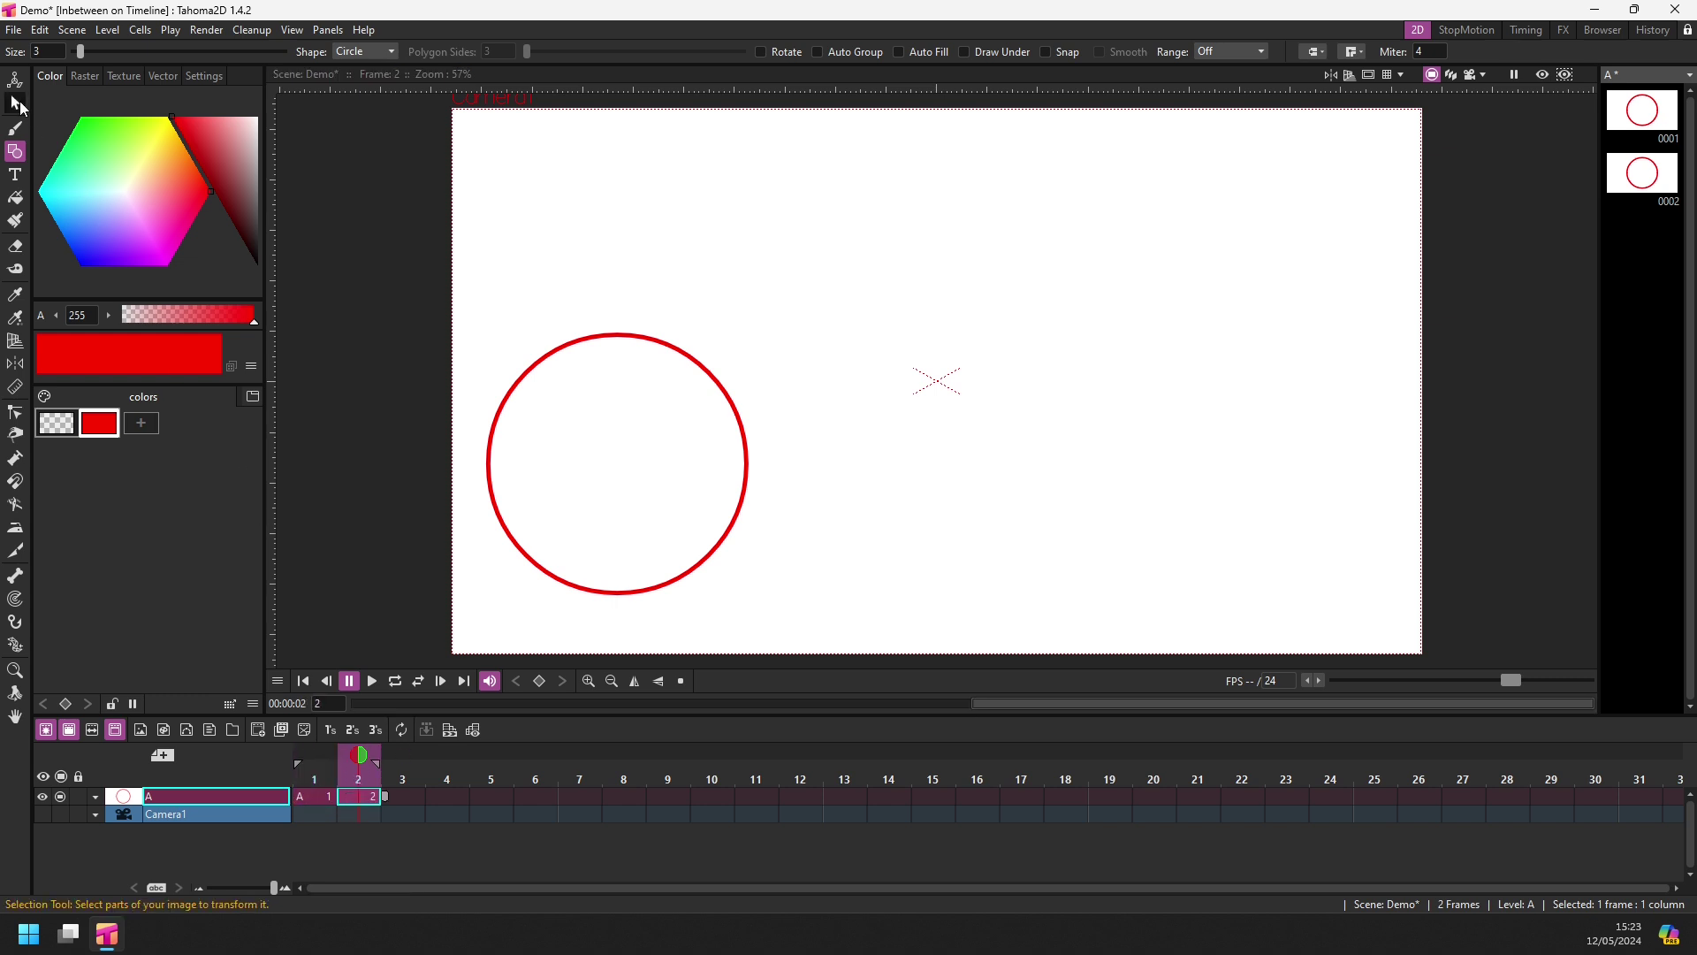
# Step: Move the frame 2 circle to the top-right corner and shrink it to about a third
pyautogui.click(16, 103)
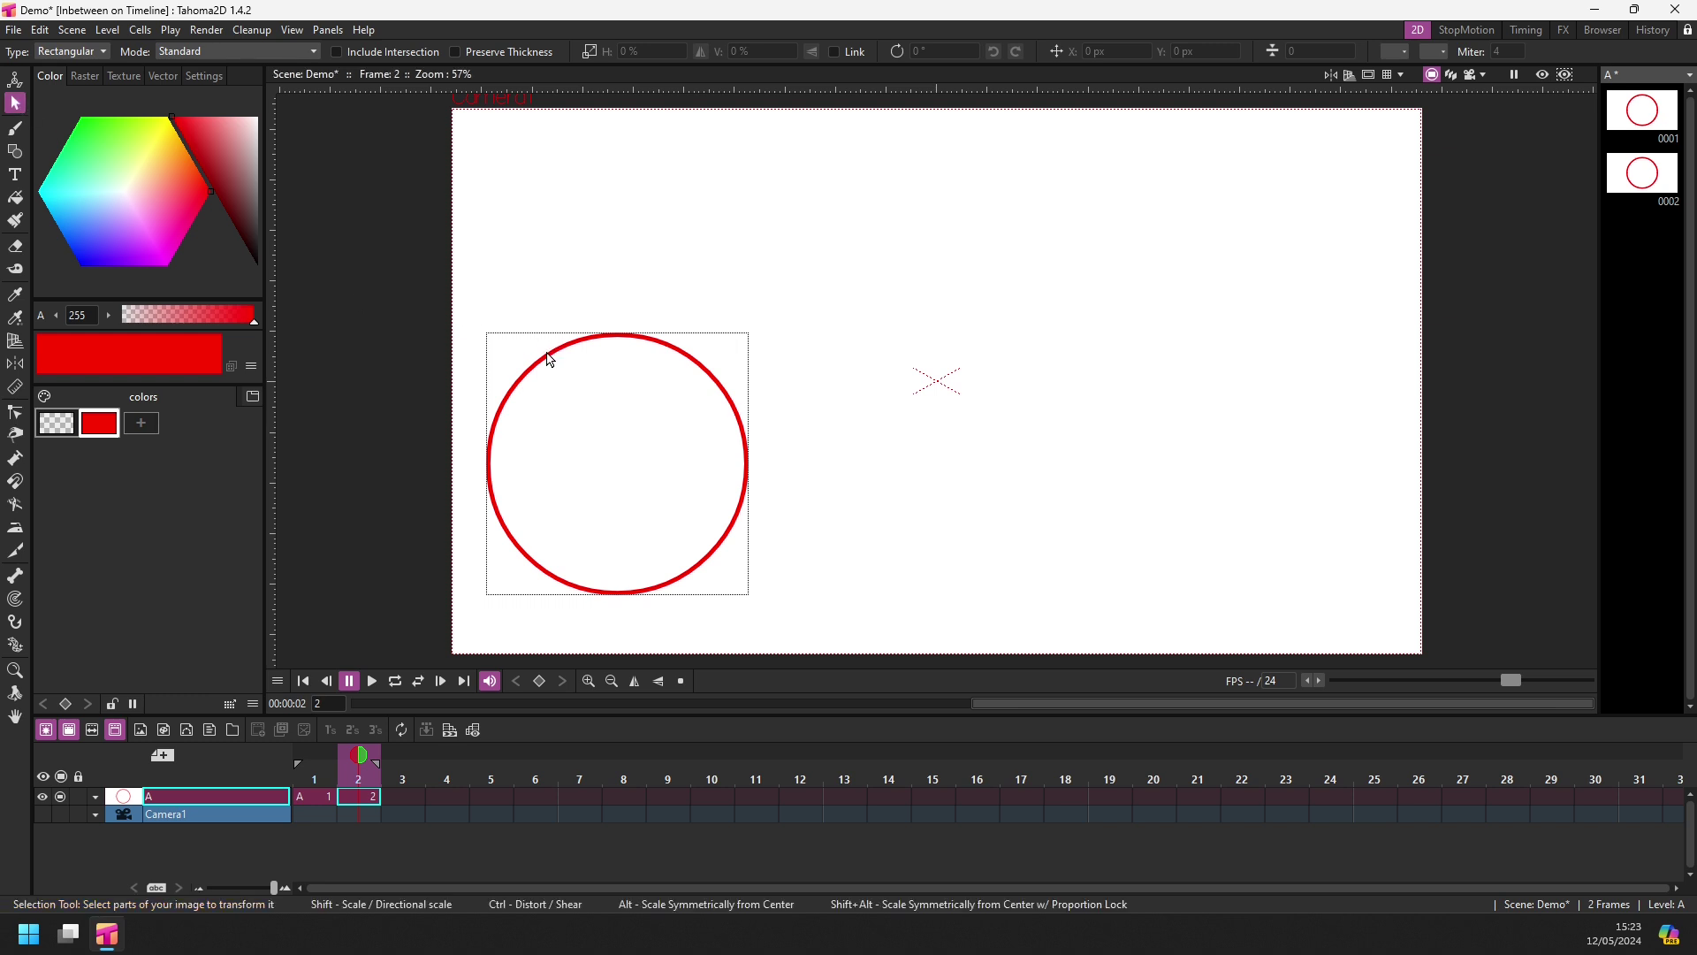
pyautogui.click(548, 347)
pyautogui.moveTo(568, 348); pyautogui.dragTo(1210, 143)
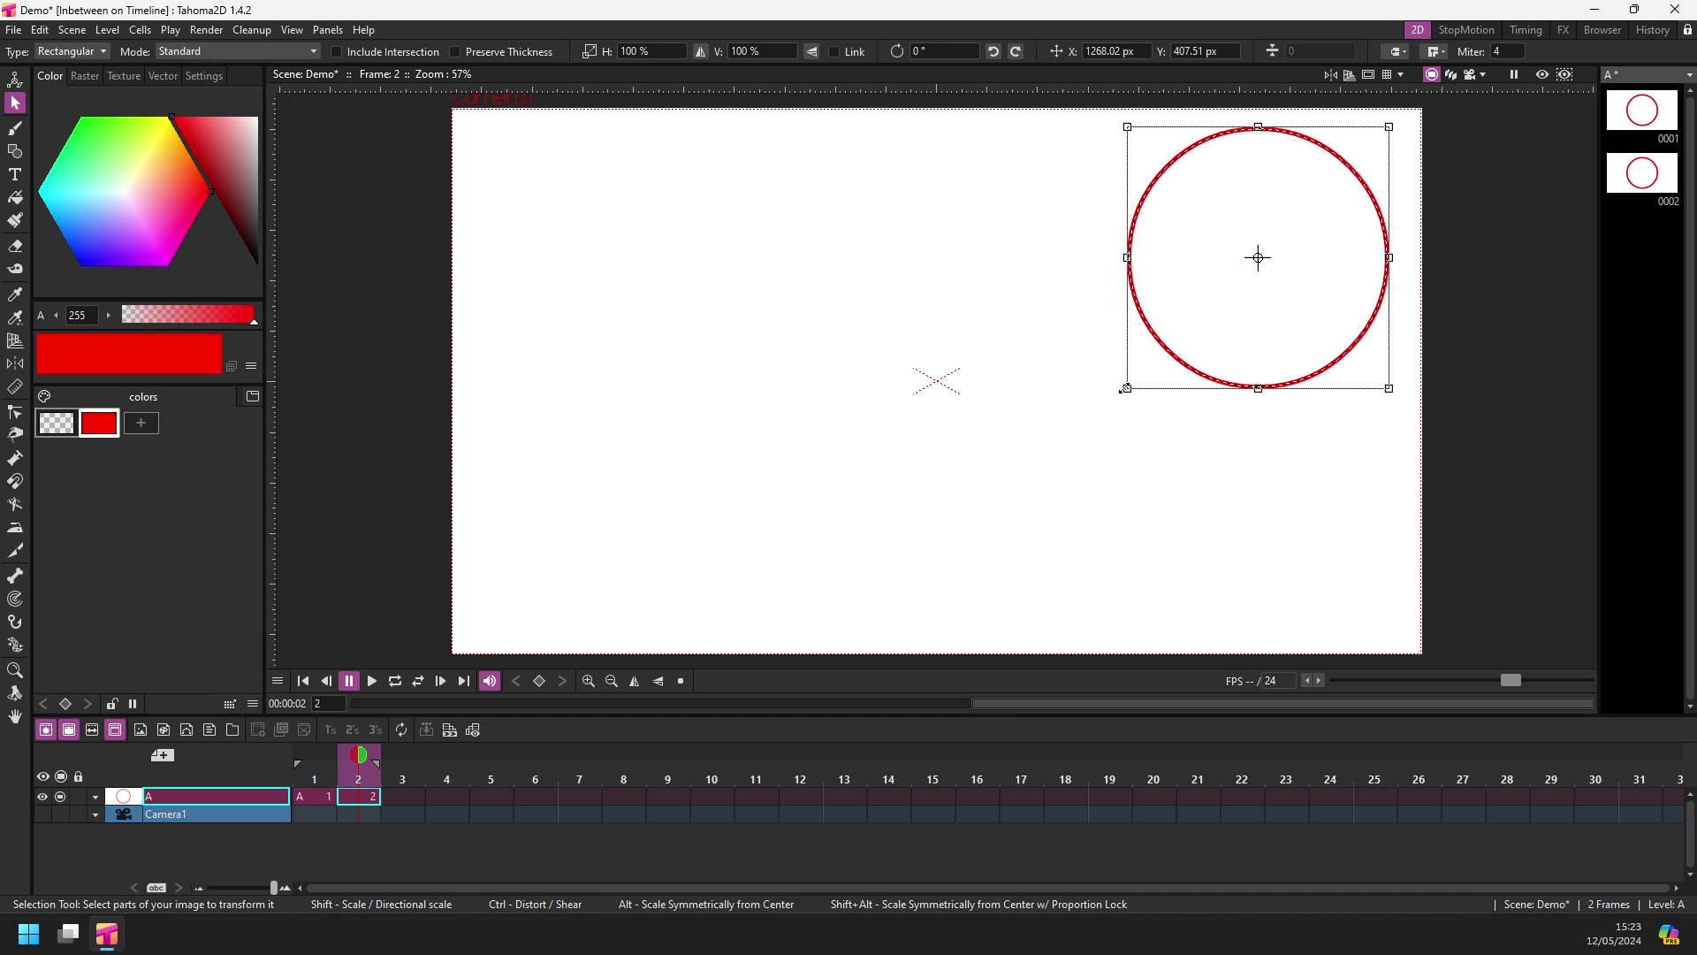
pyautogui.moveTo(1128, 387); pyautogui.dragTo(1281, 238)
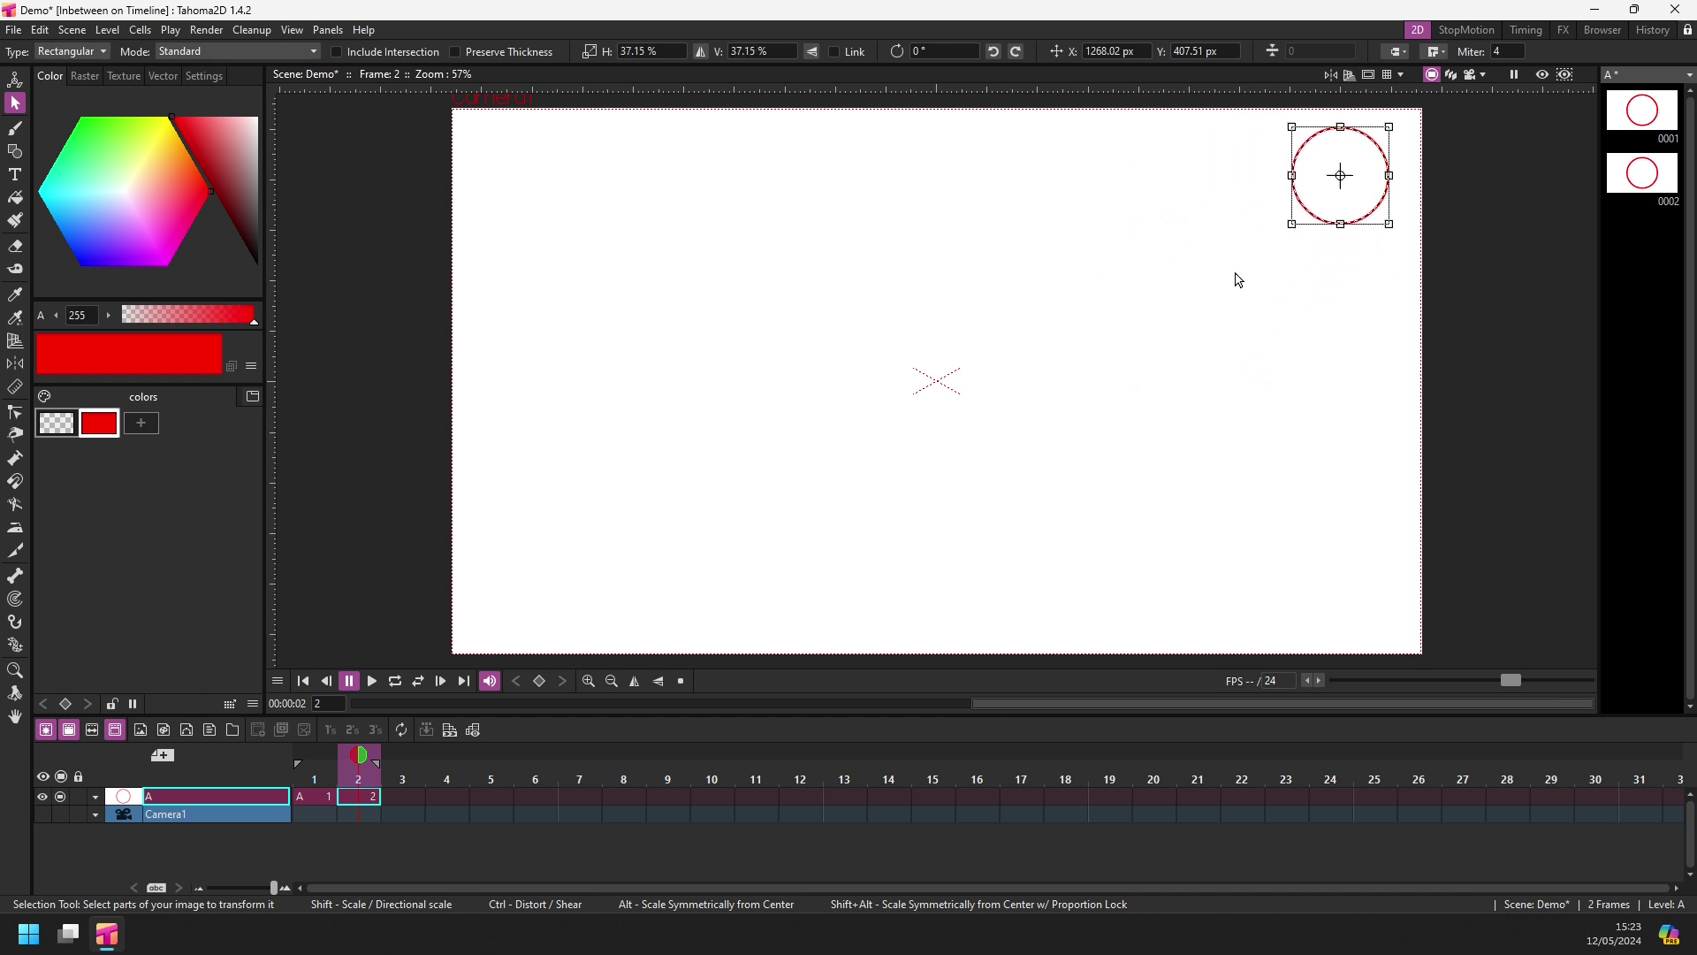
pyautogui.click(1233, 278)
pyautogui.click(318, 759)
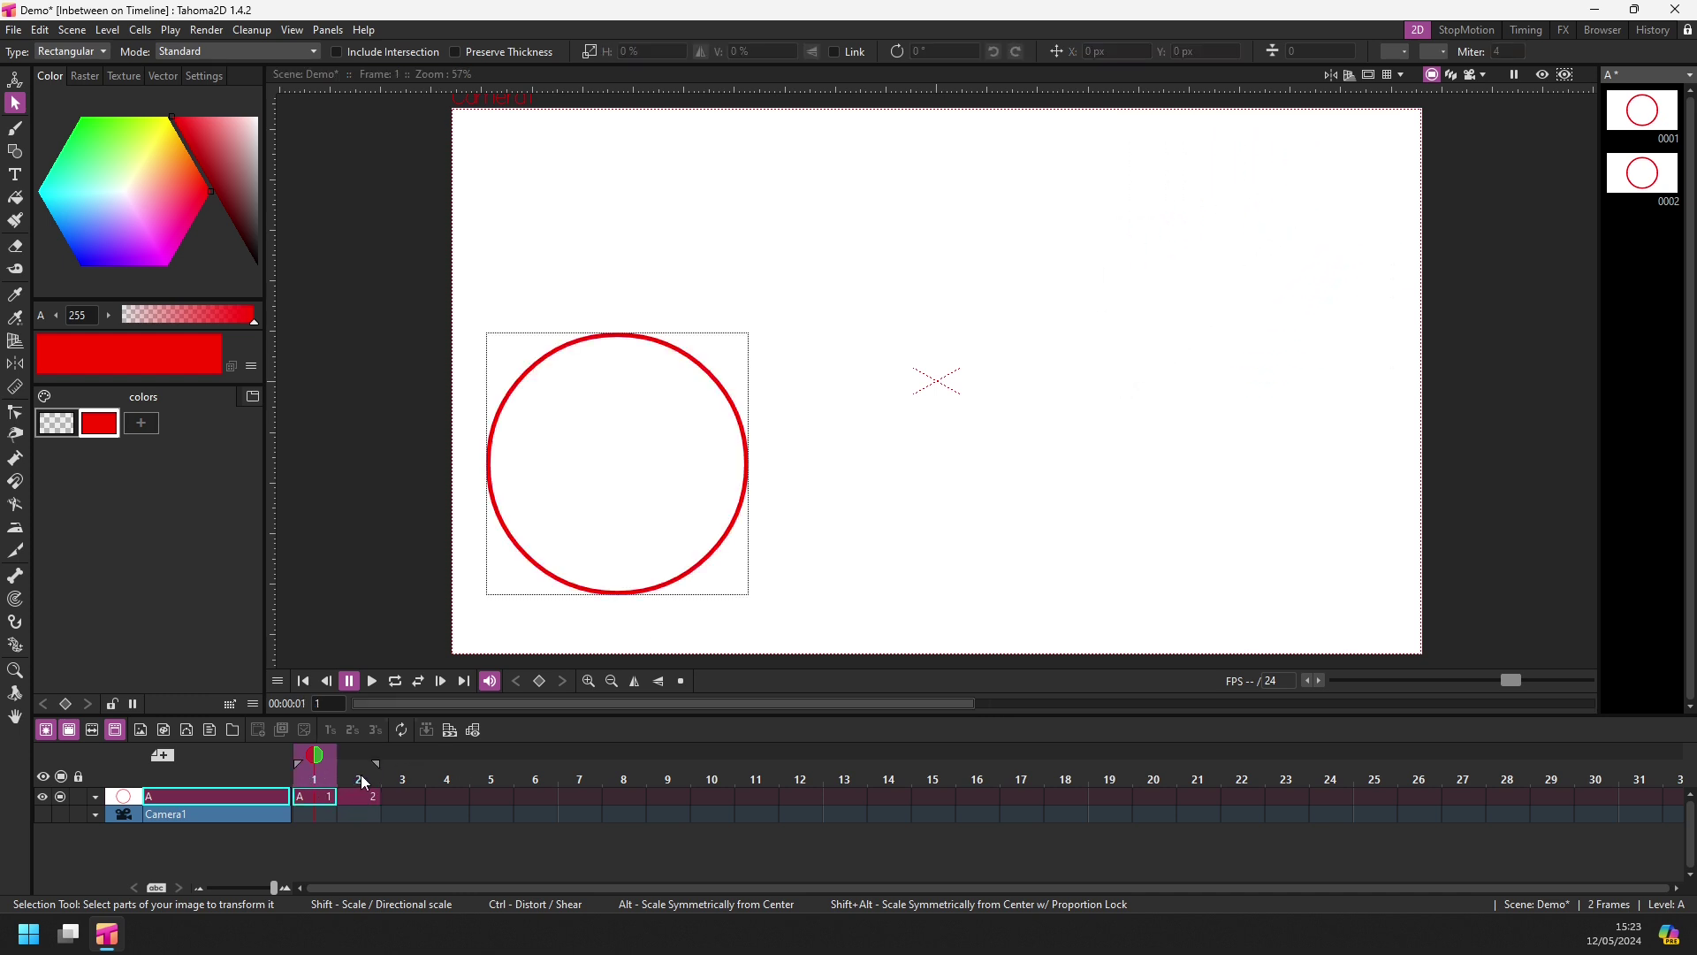
pyautogui.click(362, 778)
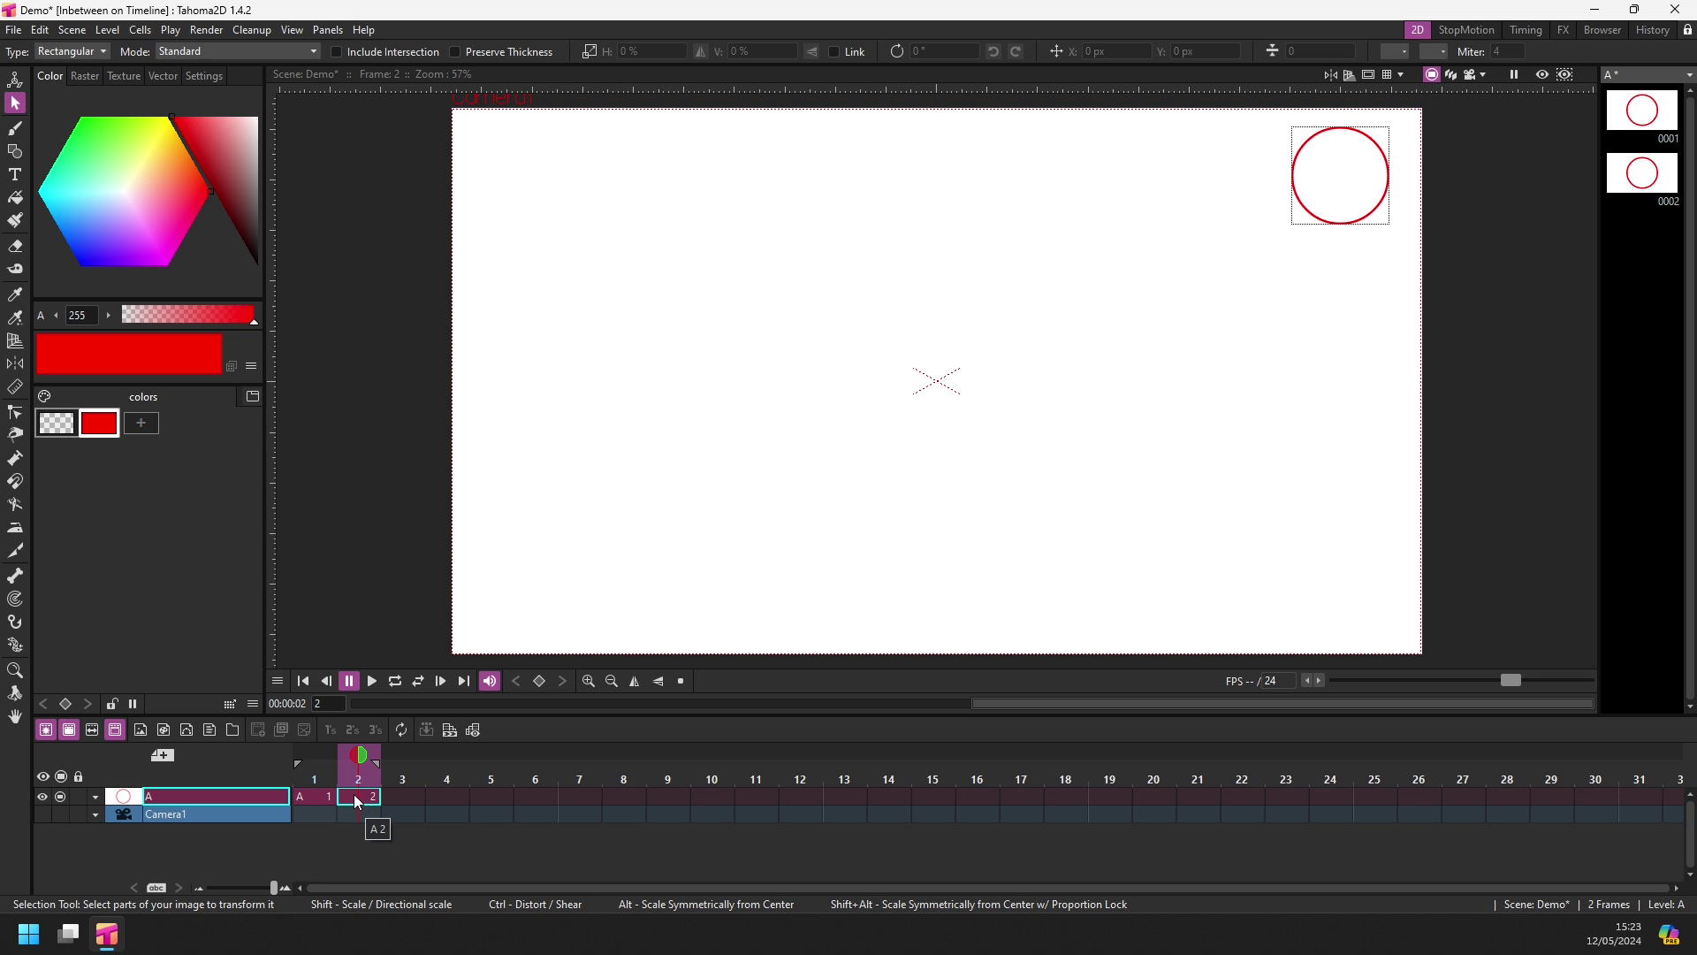
# Step: Move drawing A 2 to frame 12 and fill frames 2–11 with blank drawings
pyautogui.moveTo(354, 795); pyautogui.dragTo(812, 801)
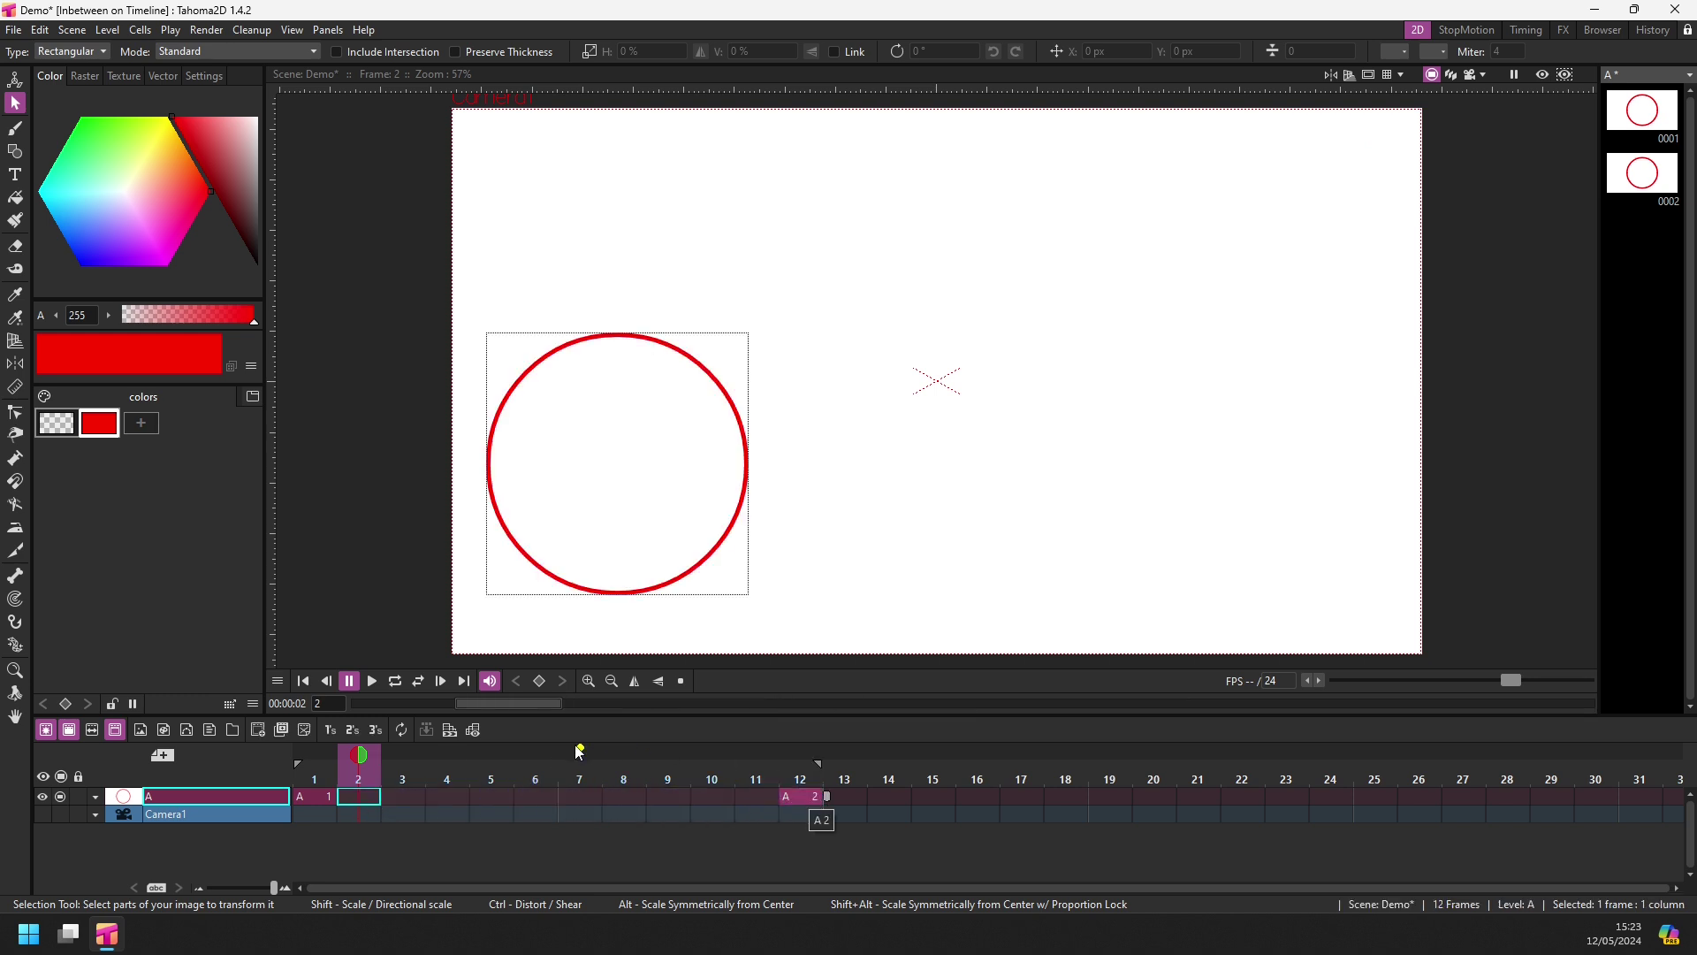
pyautogui.click(358, 798)
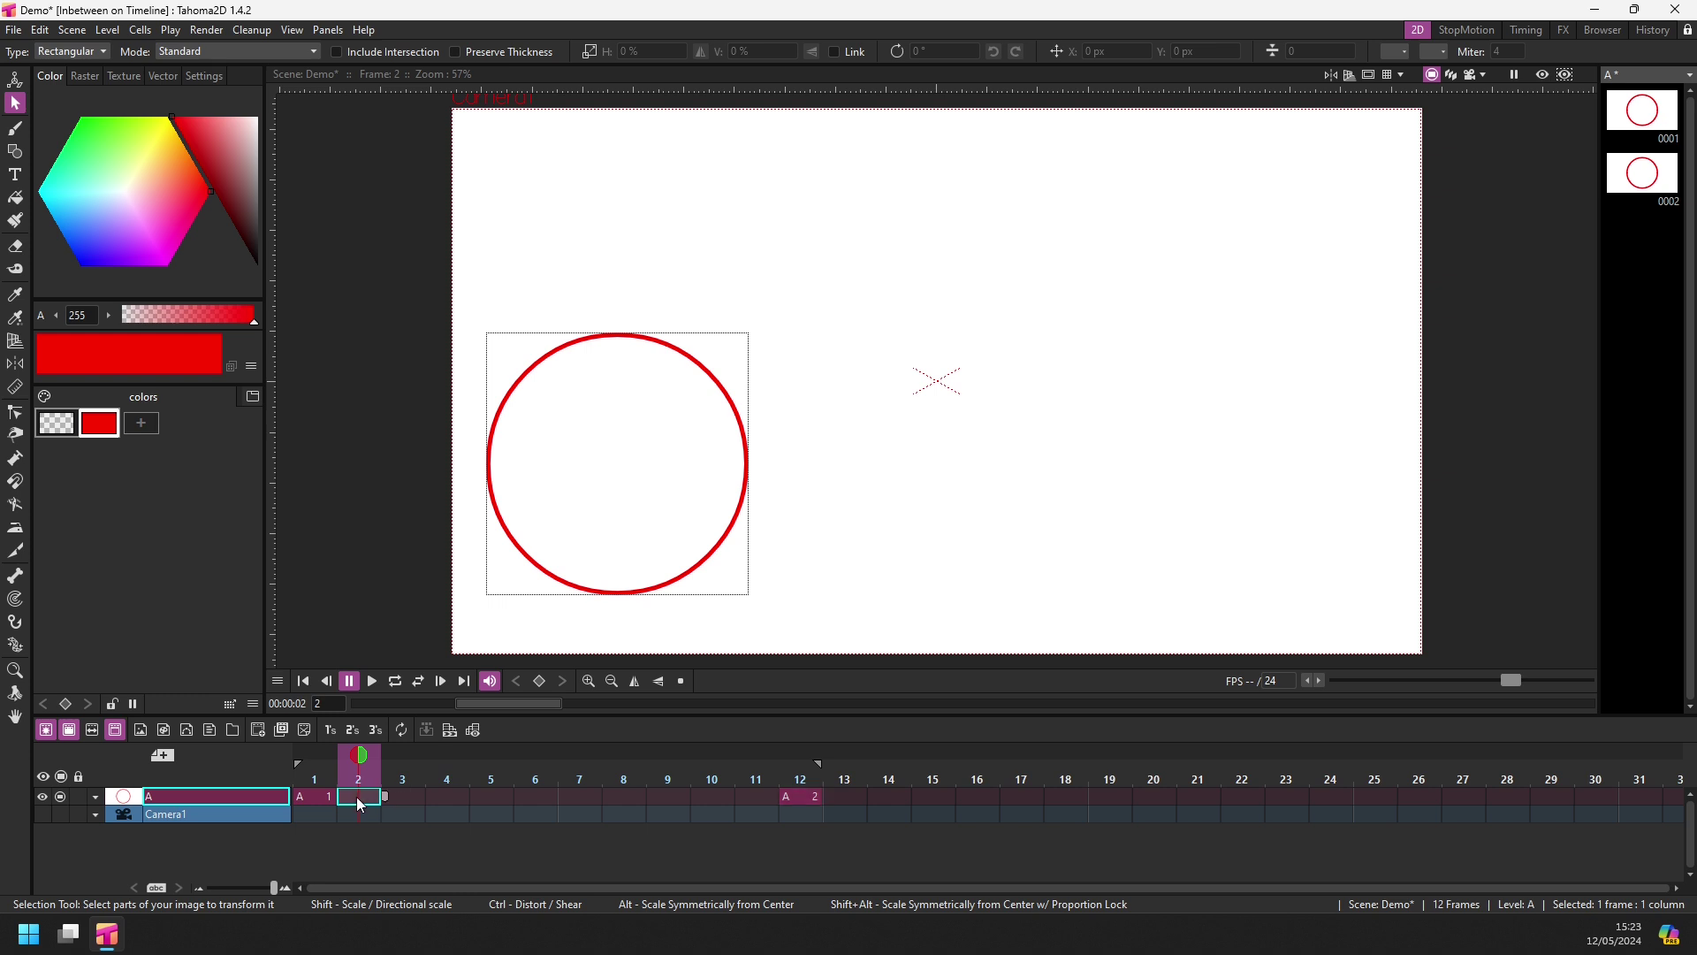
pyautogui.keyDown('shift'); pyautogui.click(757, 794); pyautogui.keyUp('shift')
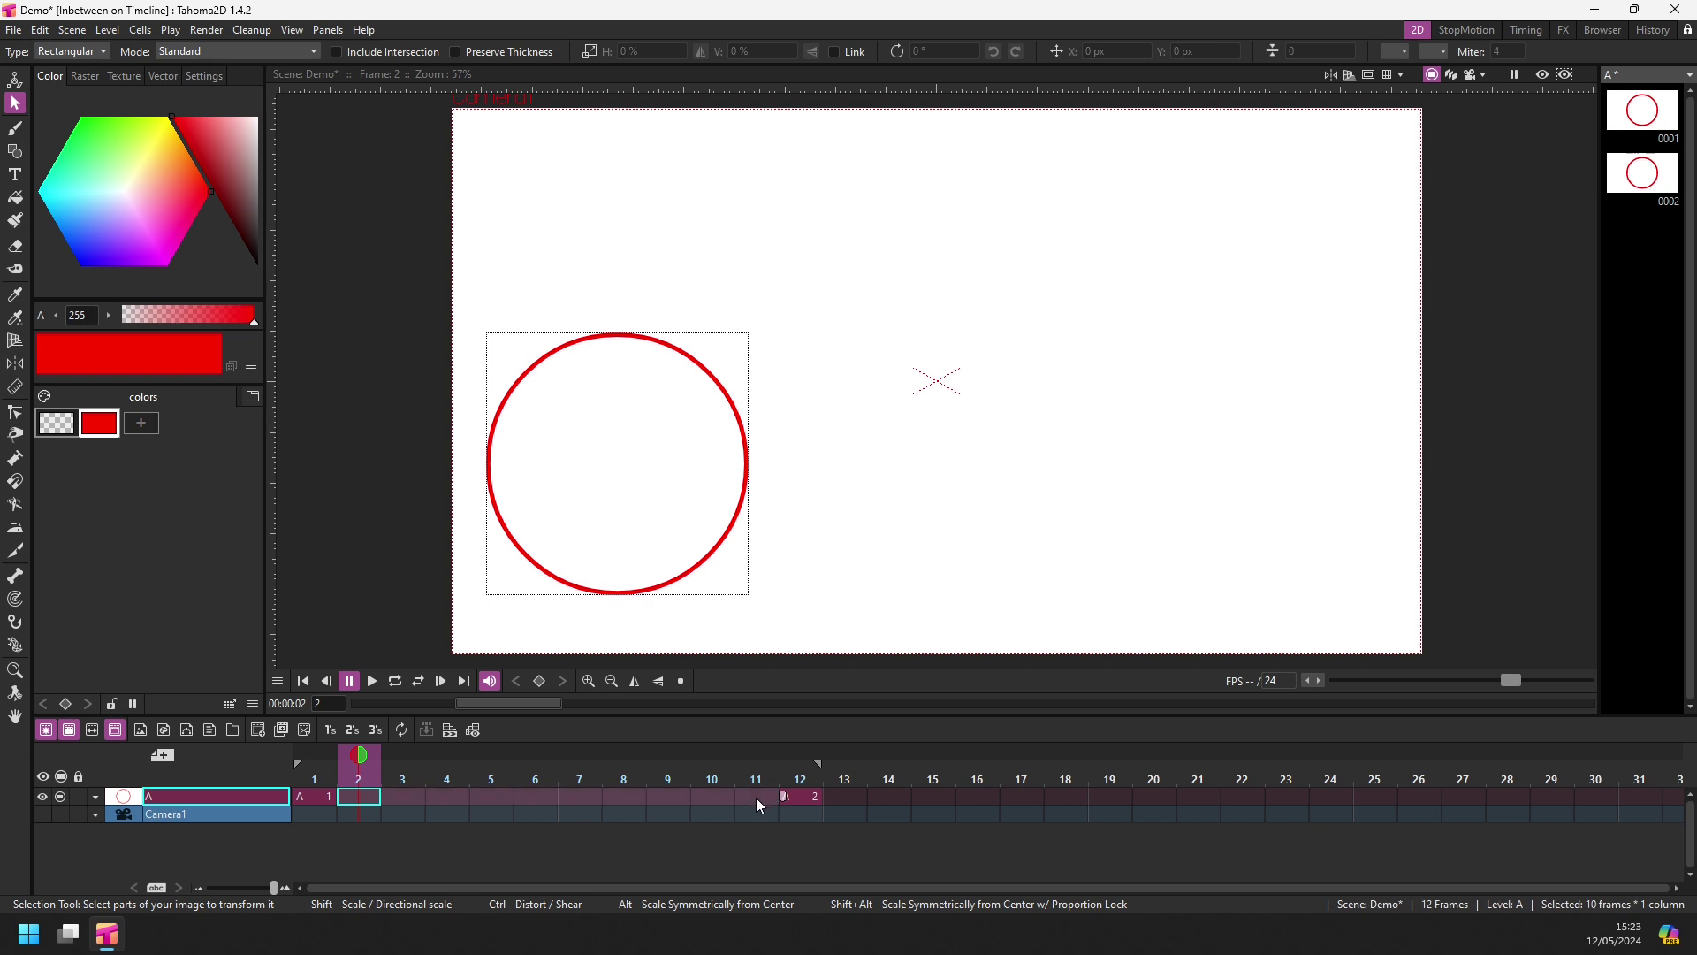
pyautogui.rightClick(757, 798)
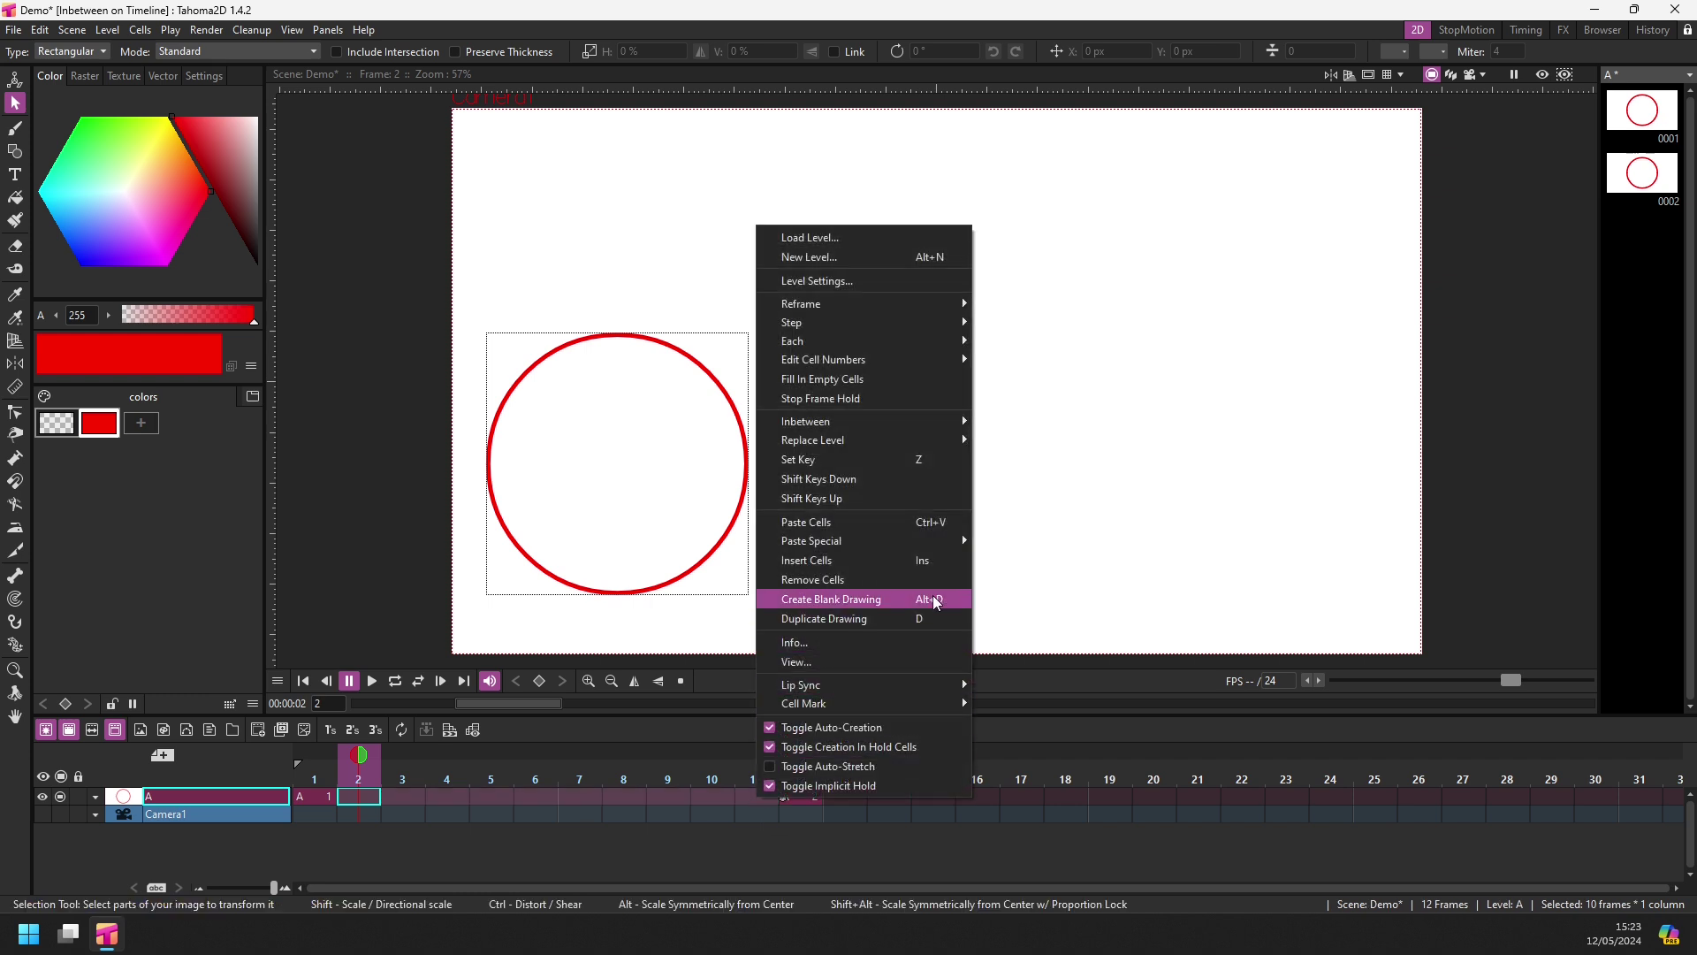
pyautogui.click(899, 602)
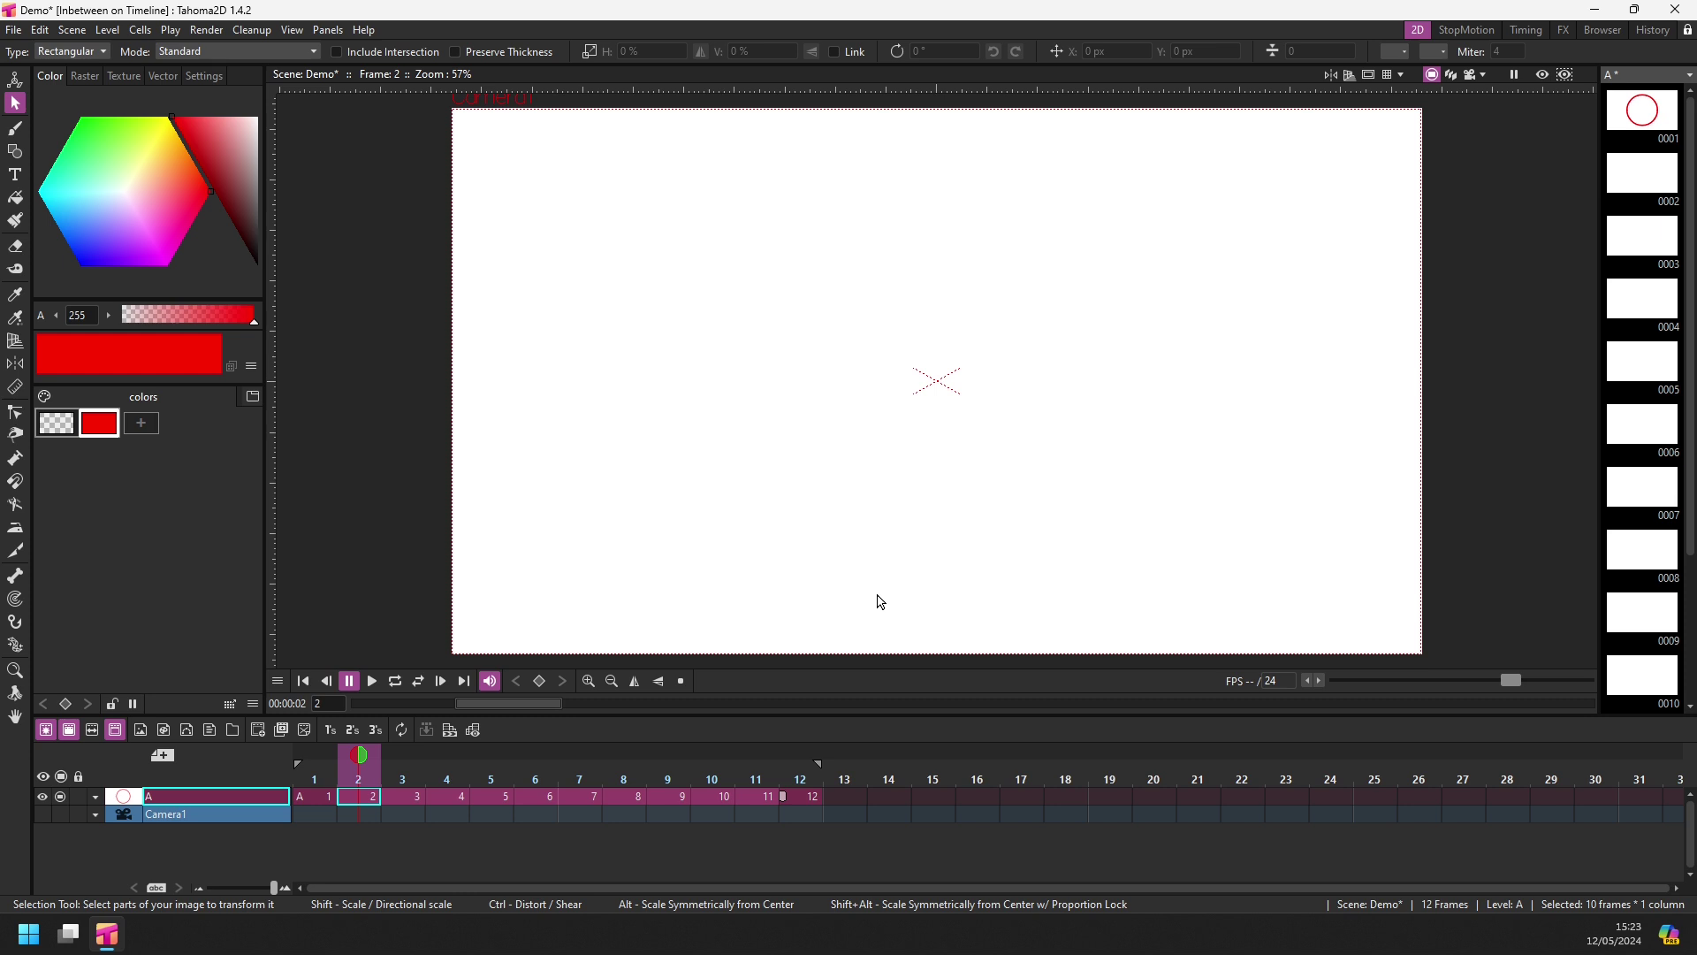
pyautogui.click(809, 798)
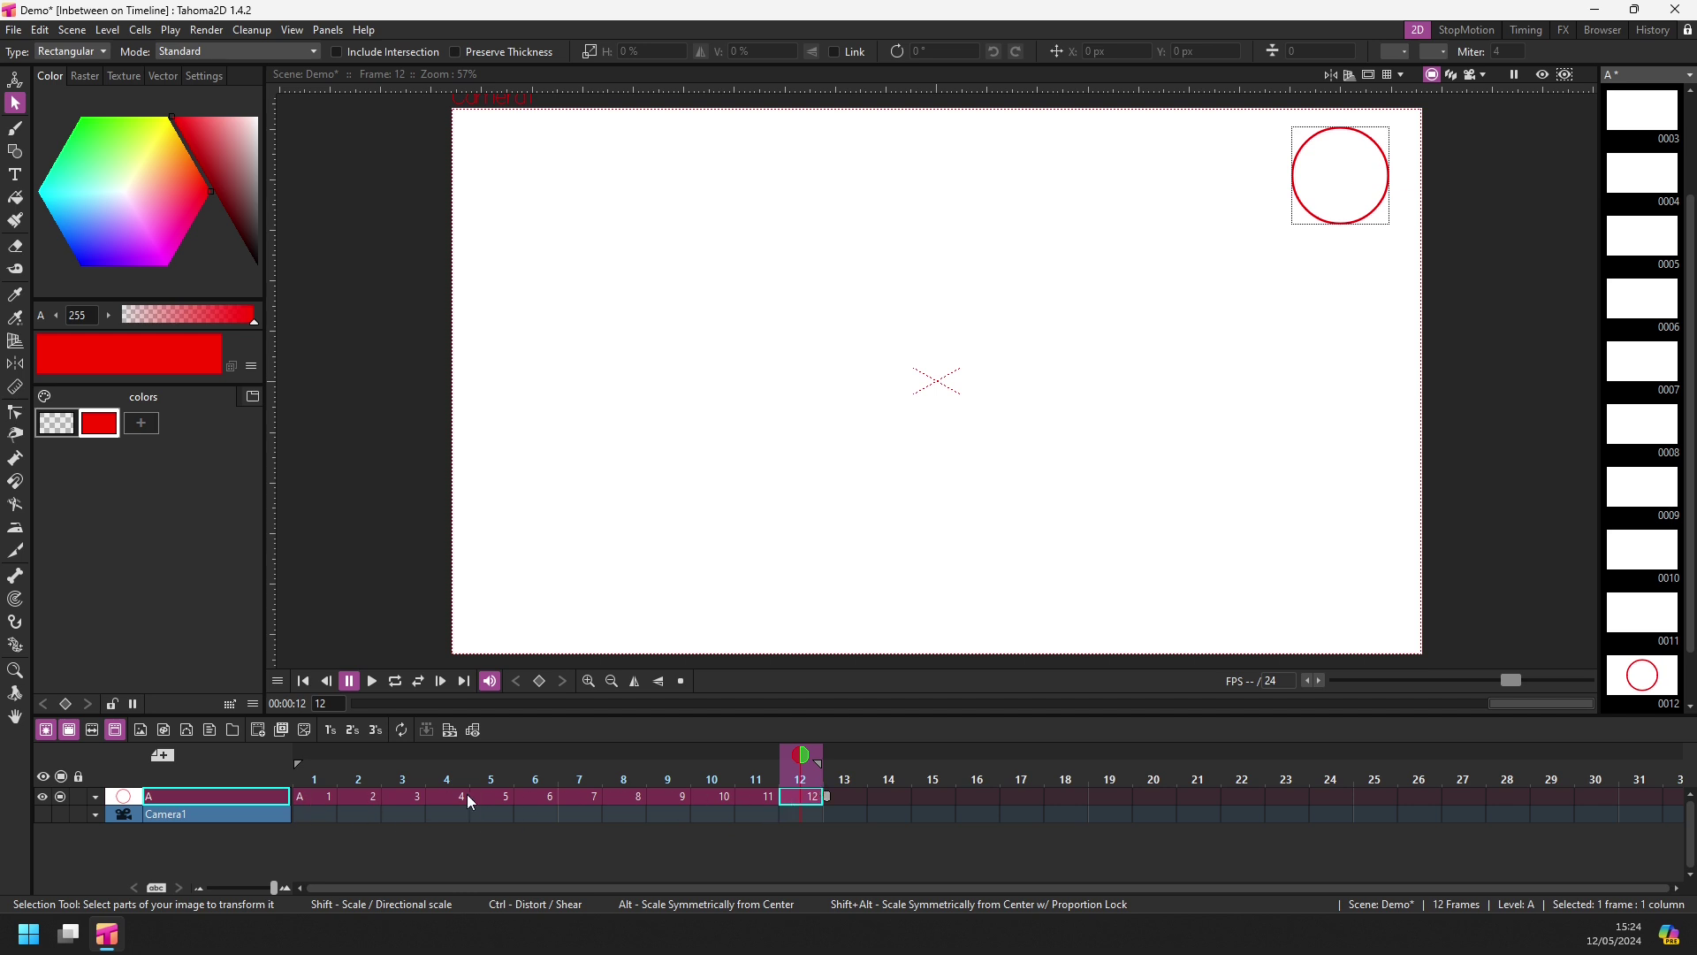
# Step: Select frames 1 through 12 of level A and open the cell options menu
pyautogui.click(323, 799)
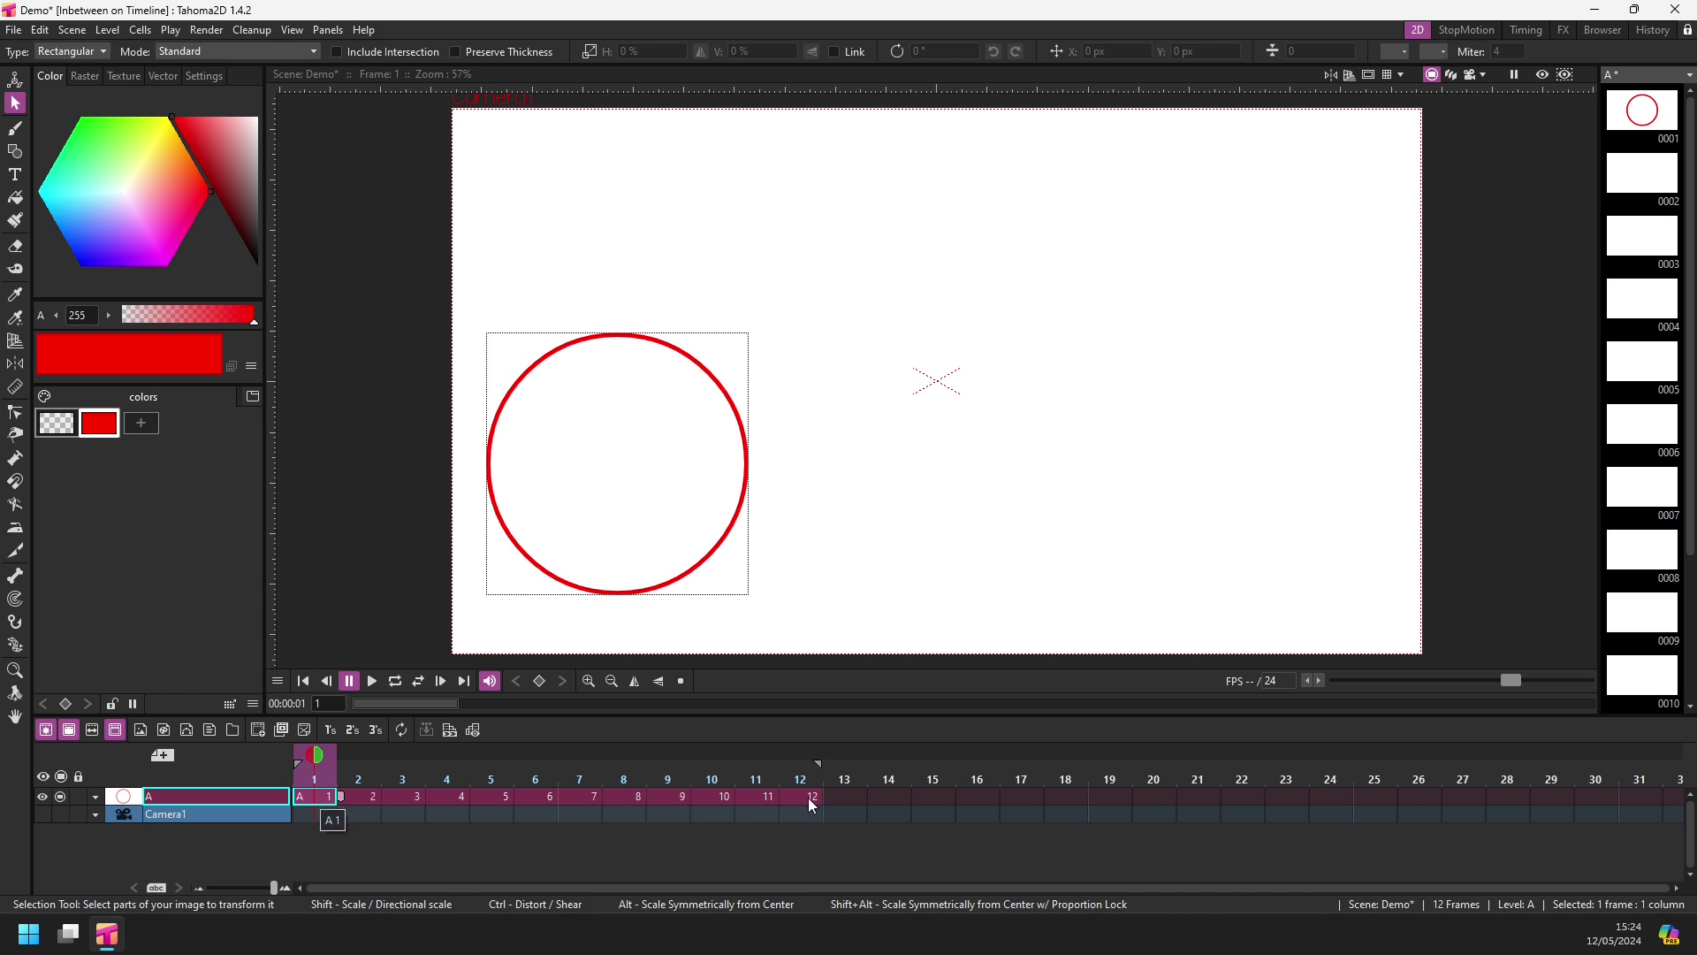
pyautogui.keyDown('shift'); pyautogui.click(809, 797); pyautogui.keyUp('shift')
pyautogui.rightClick(582, 795)
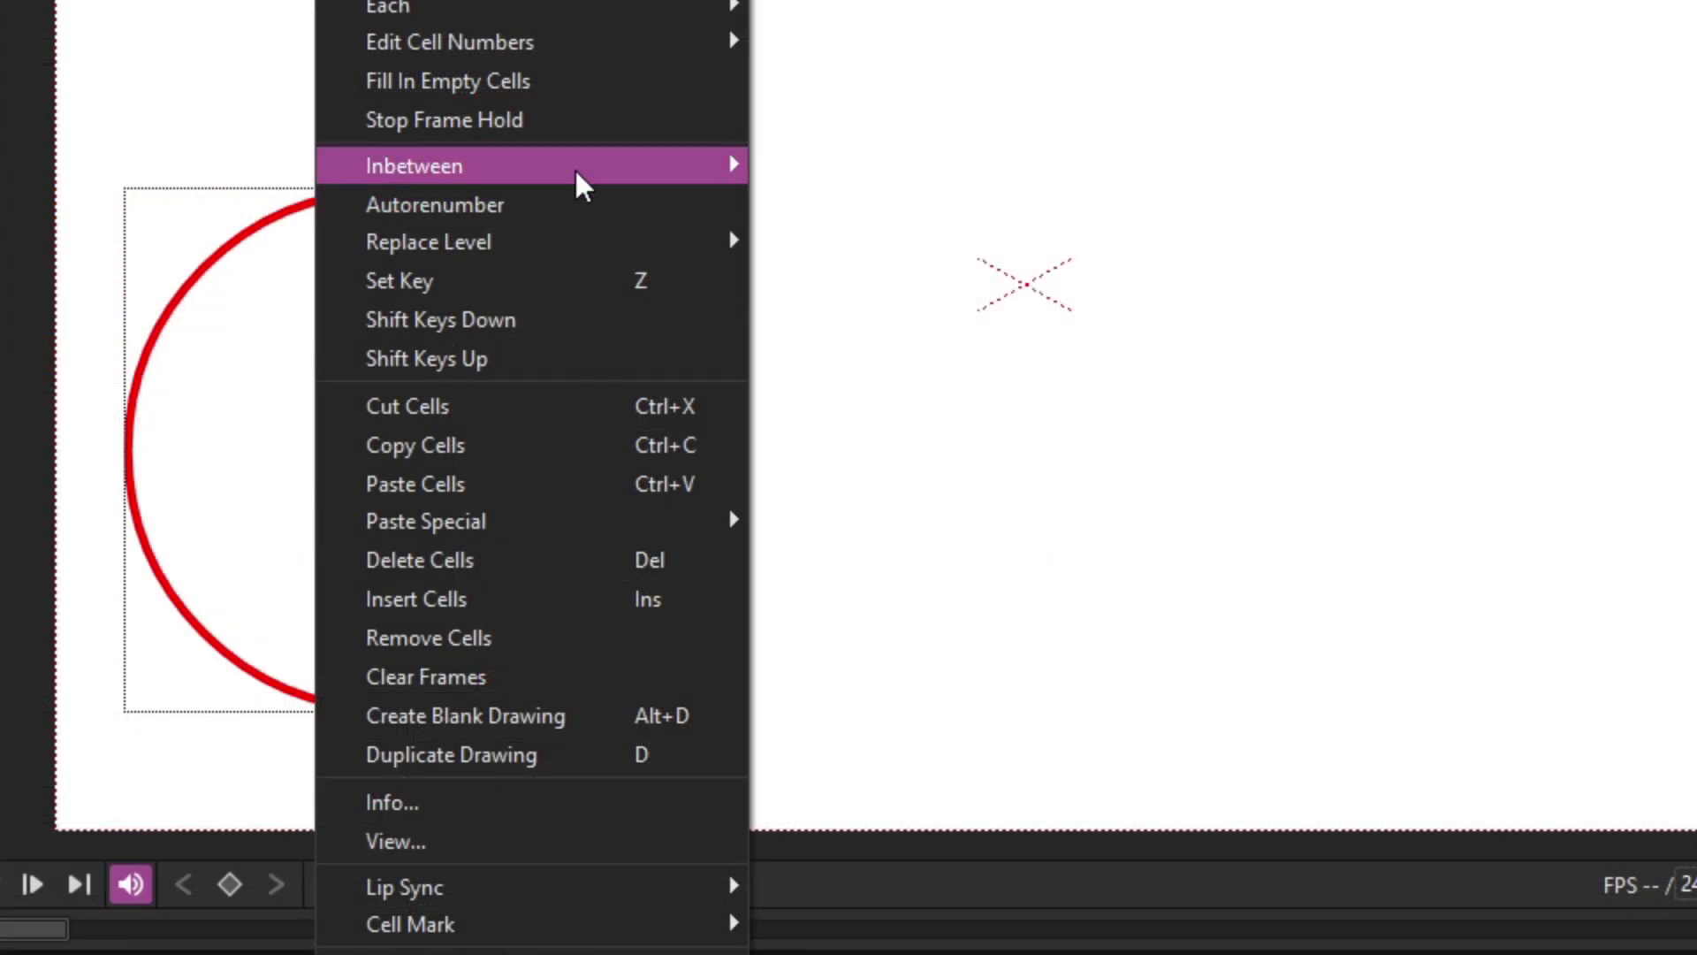
pyautogui.moveTo(414, 167)
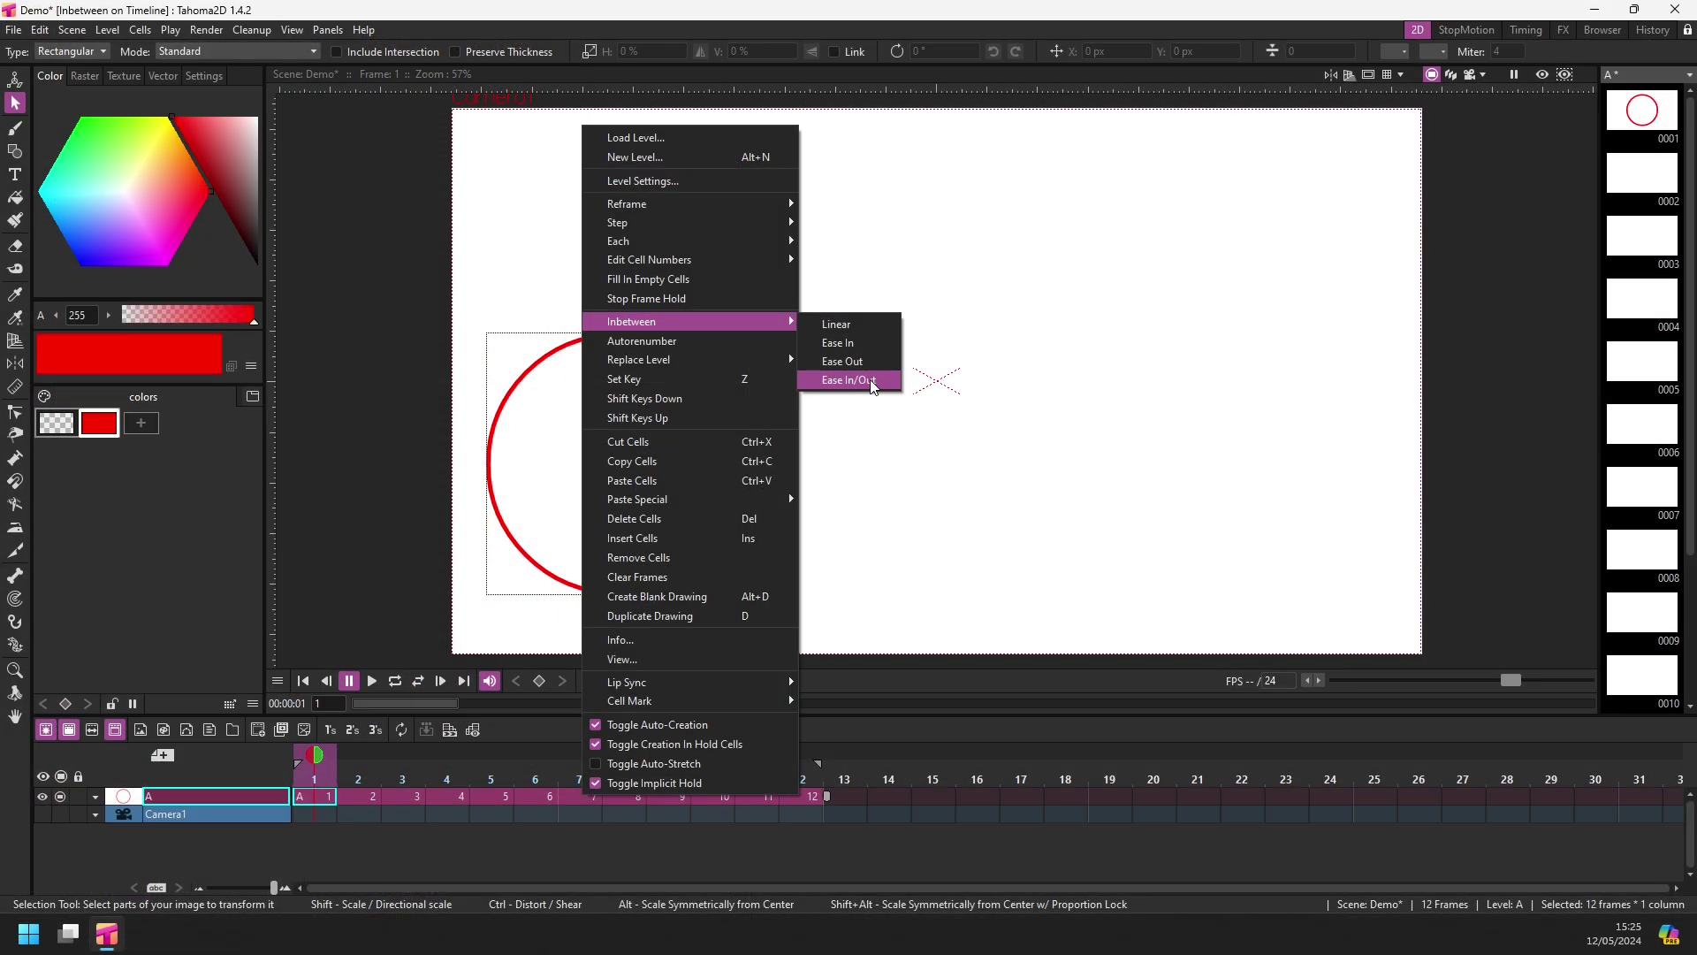
# Step: Apply Ease In/Out inbetweening, then preview the 12-frame circle animation with ping-pong playback
pyautogui.click(900, 293)
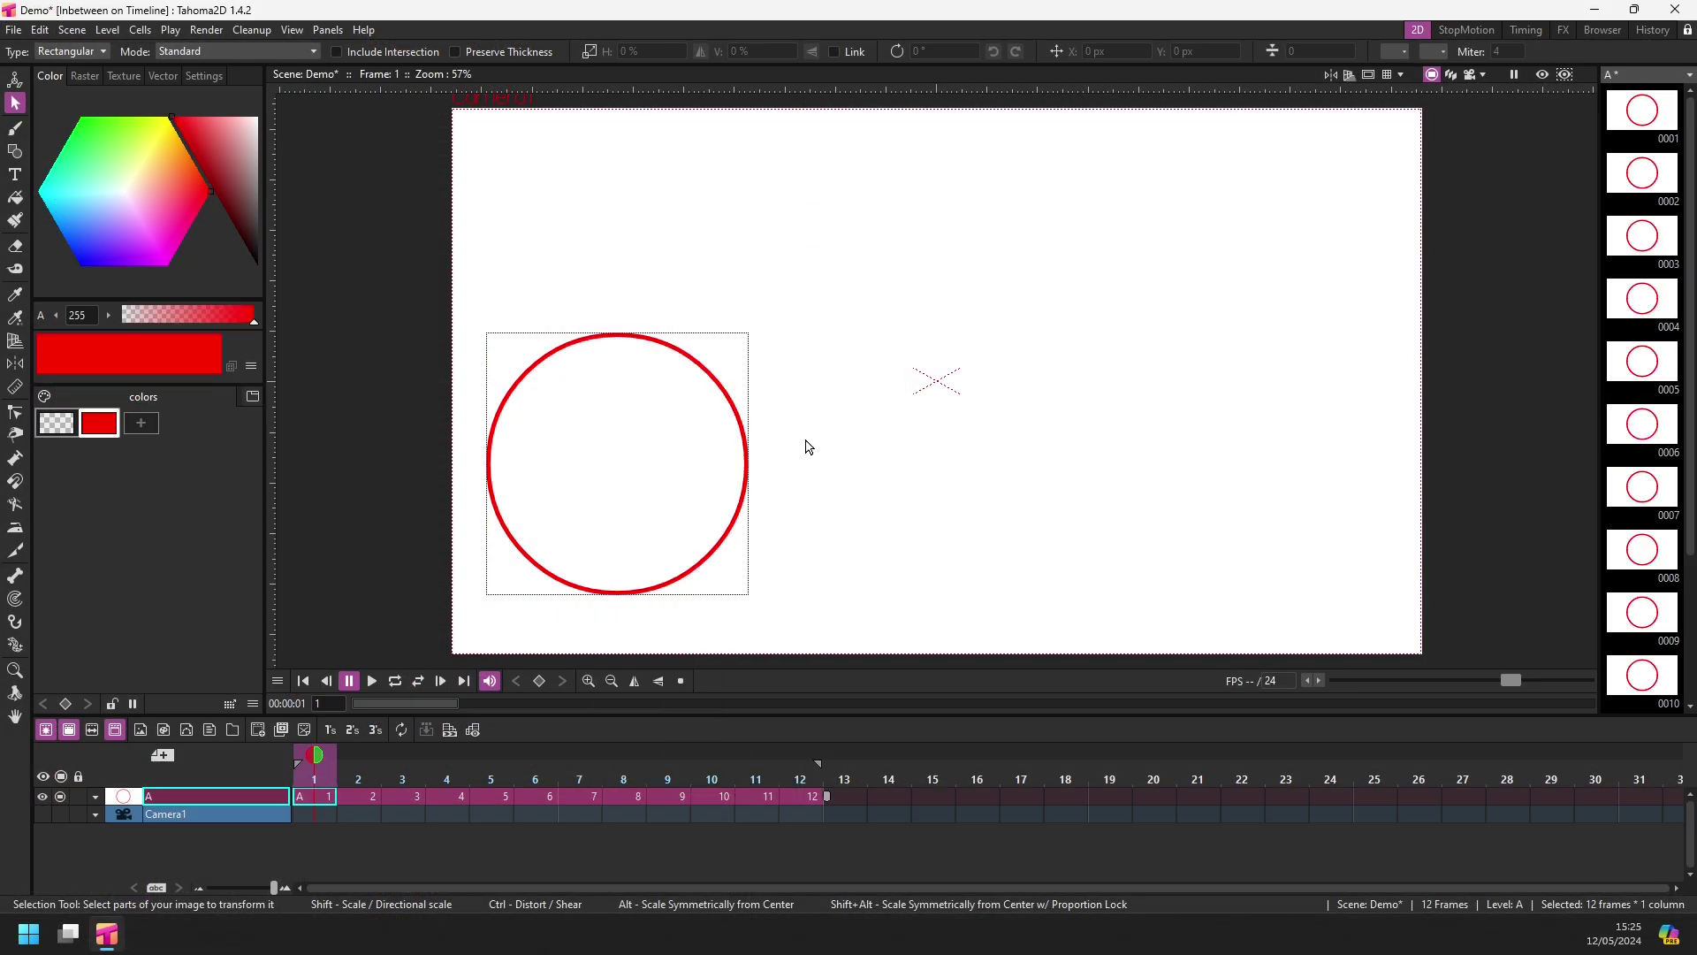
pyautogui.moveTo(316, 794)
pyautogui.mouseDown()
pyautogui.moveTo(537, 795)
pyautogui.moveTo(313, 795)
pyautogui.mouseUp()
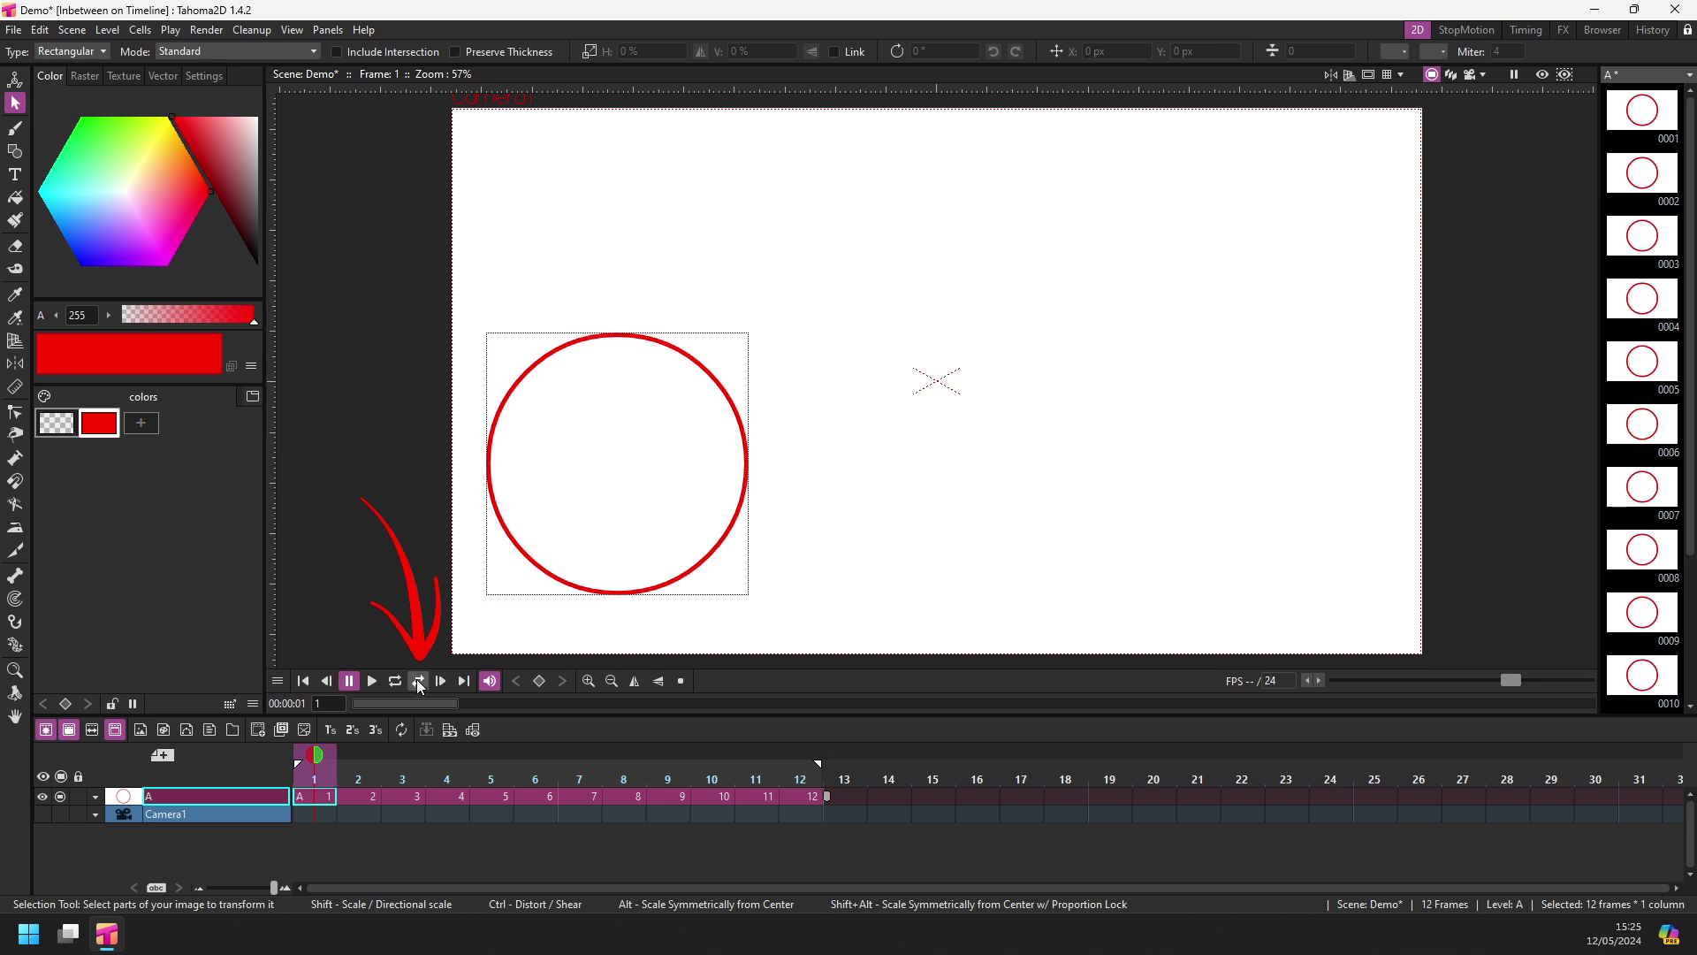
pyautogui.click(419, 682)
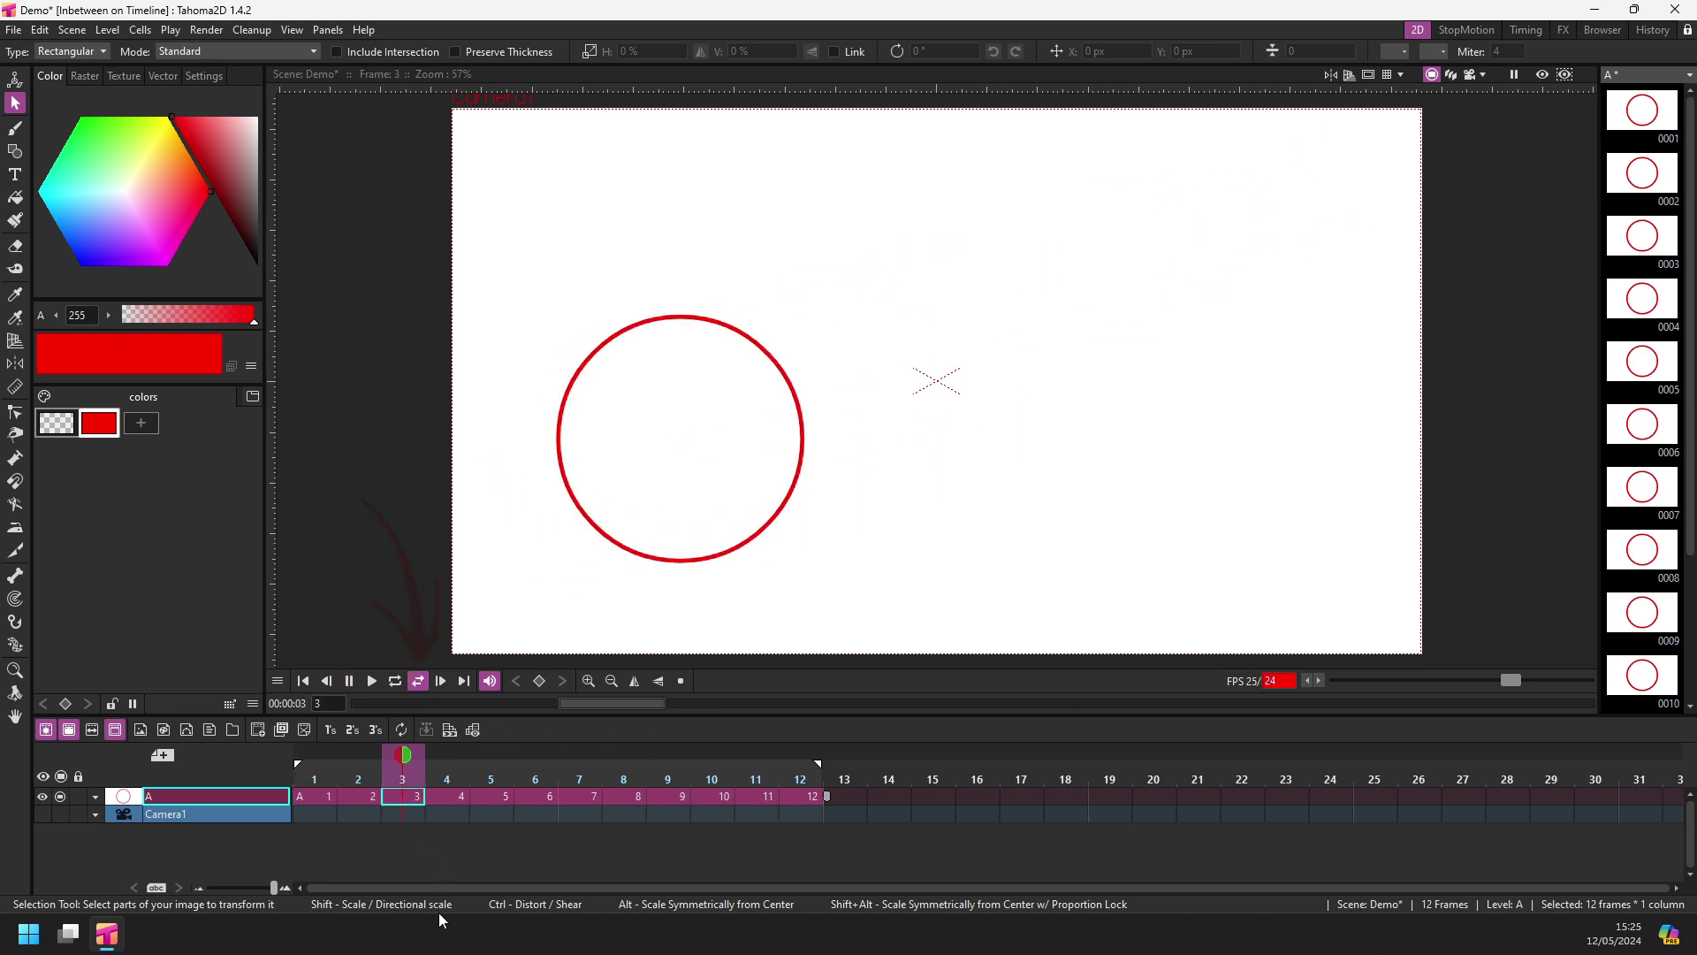
pyautogui.click(419, 680)
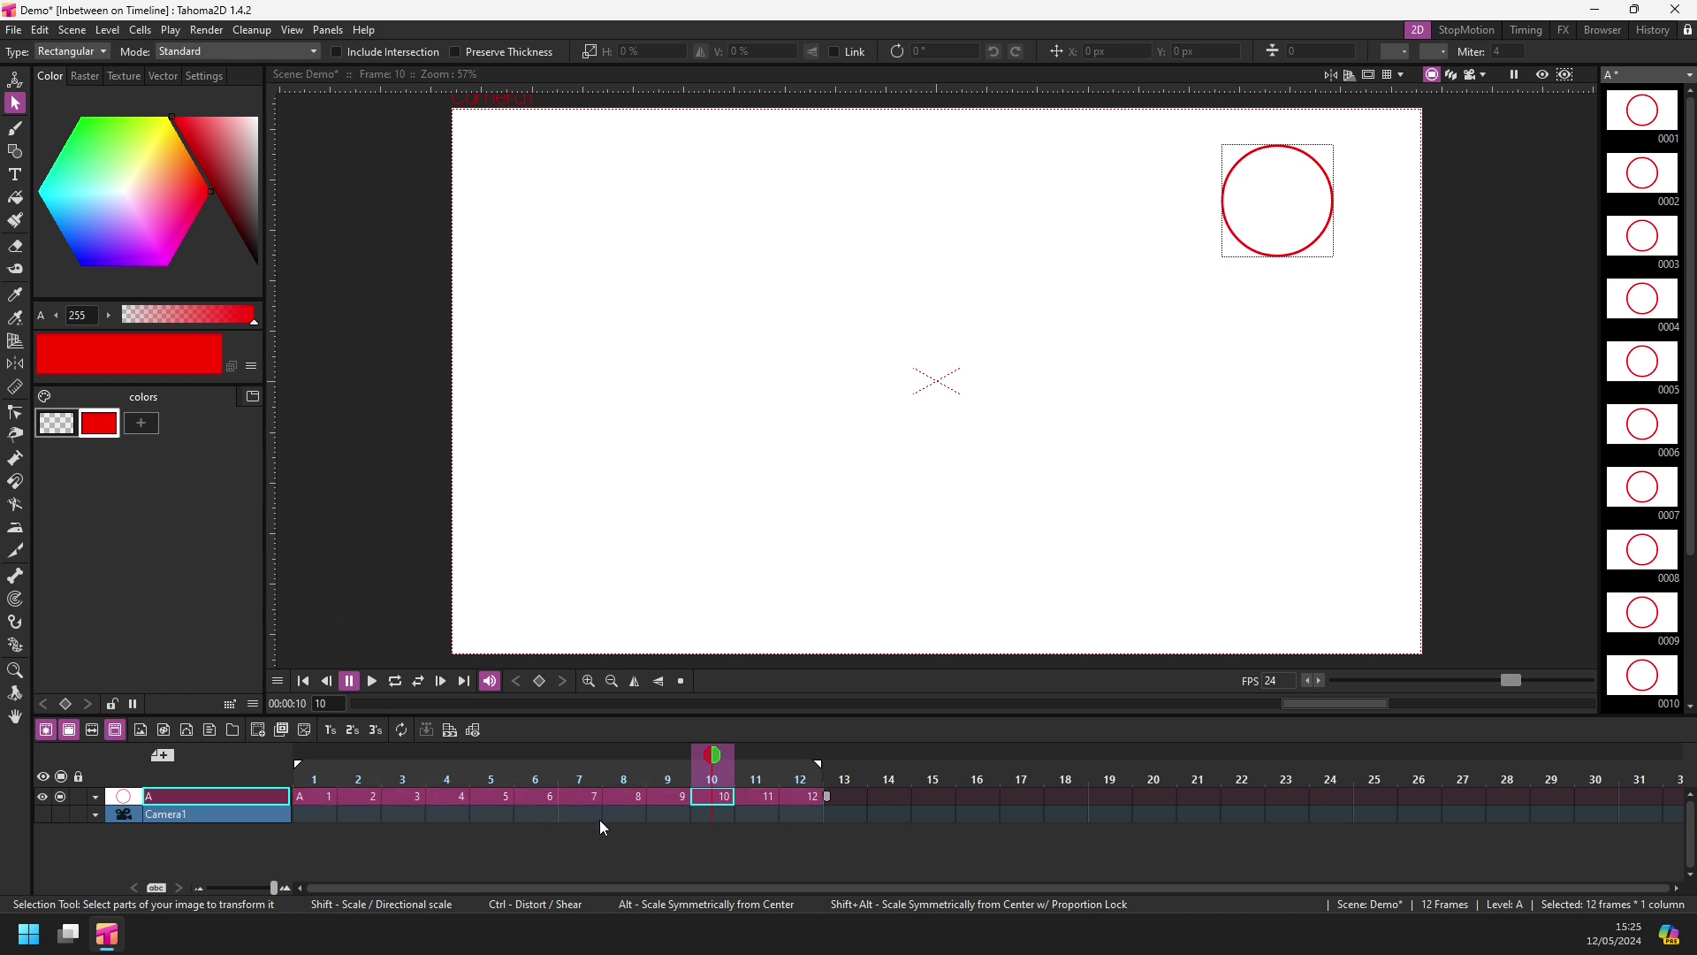
# Step: Insert six blank drawings at frames 7–12 of level A
pyautogui.click(584, 798)
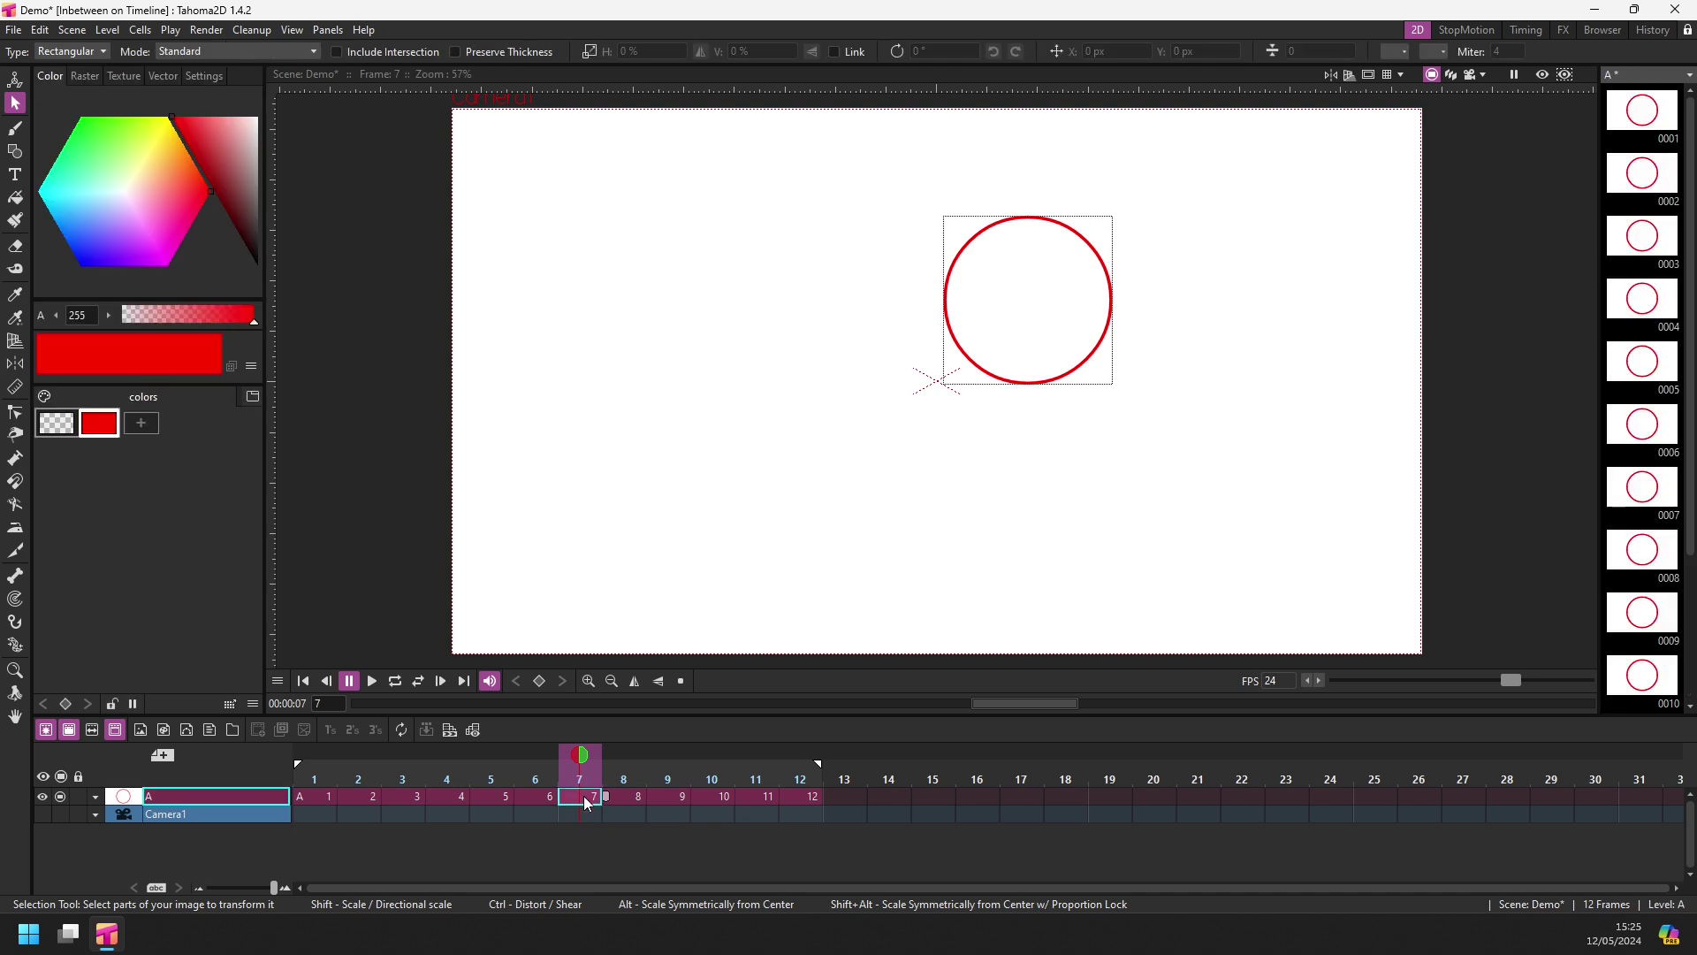
pyautogui.press('Insert')
pyautogui.press('Insert')
pyautogui.press('Insert')
pyautogui.press('Insert')
pyautogui.press('Insert')
pyautogui.press('Insert')
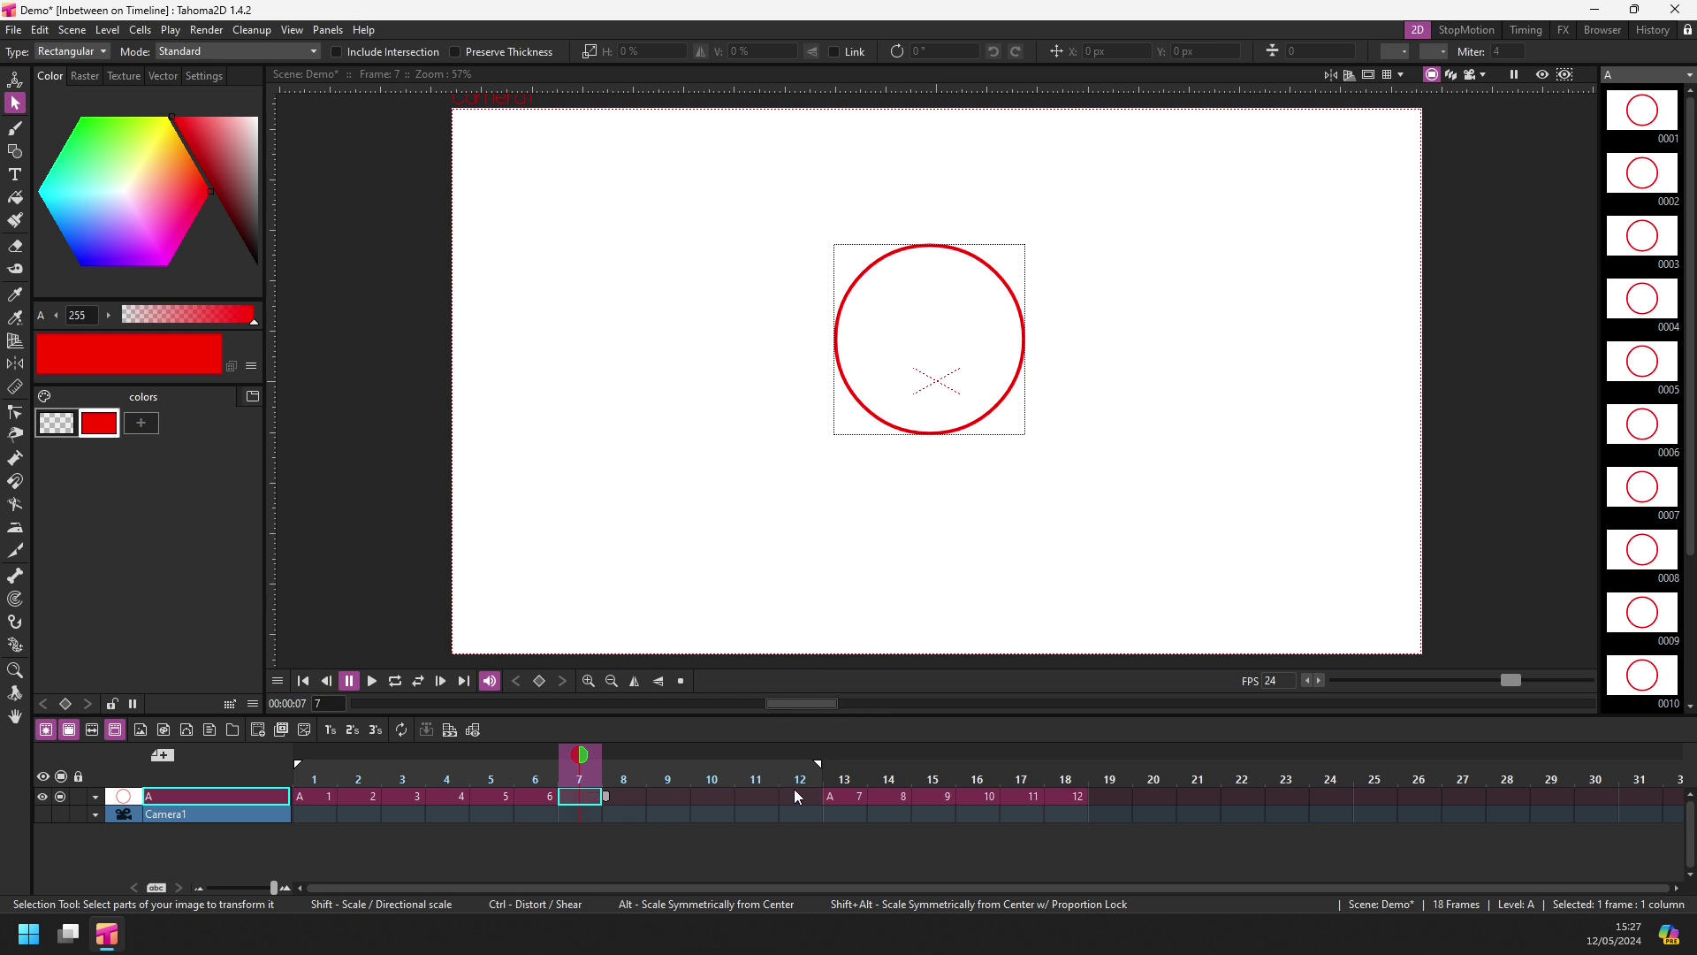
pyautogui.keyDown('shift'); pyautogui.click(798, 797); pyautogui.keyUp('shift')
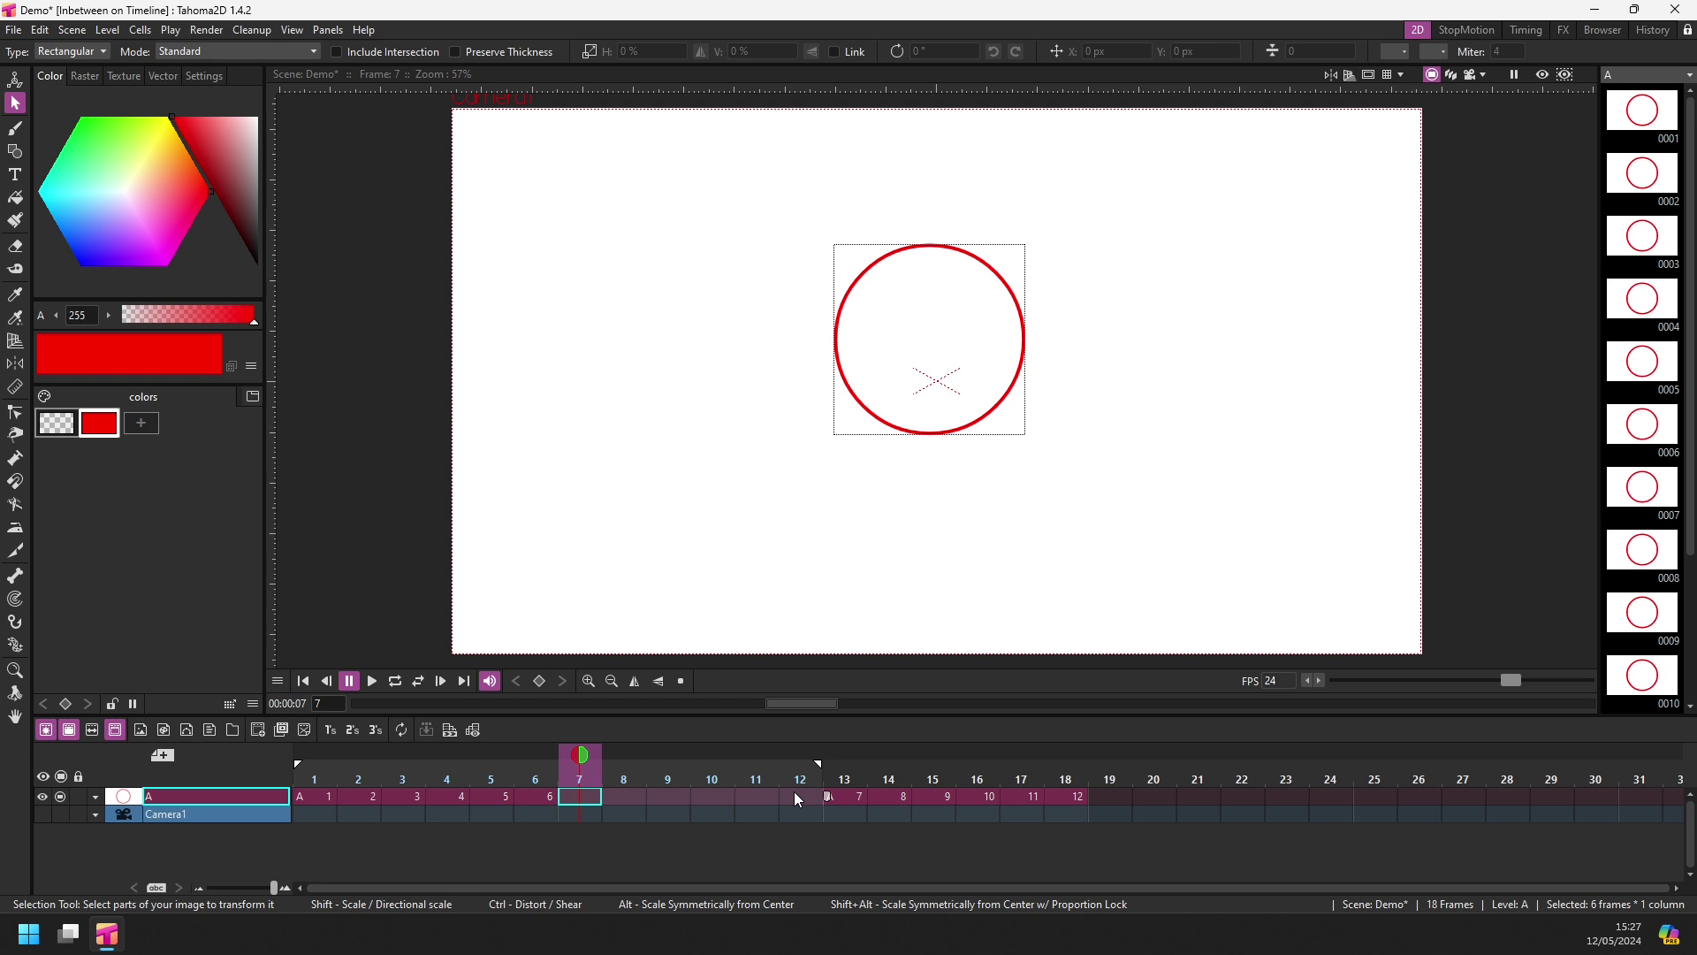
pyautogui.hotkey('alt', 'd')
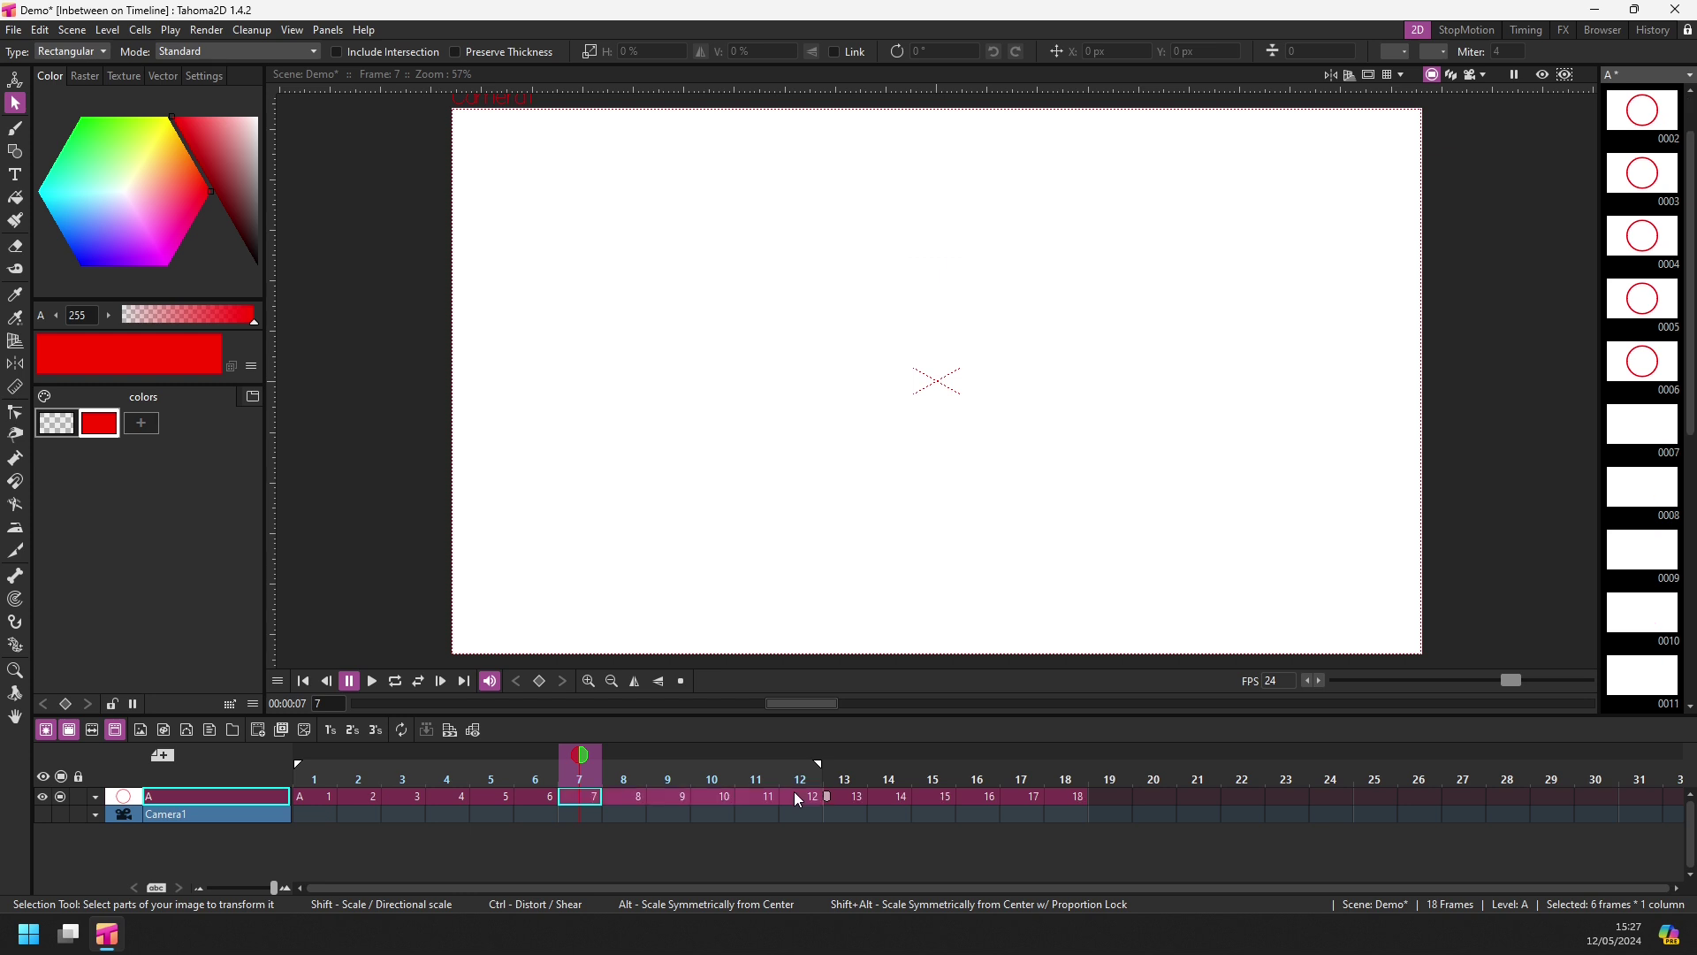
# Step: Reapply Ease In/Out inbetweening across all 18 frames
pyautogui.click(318, 797)
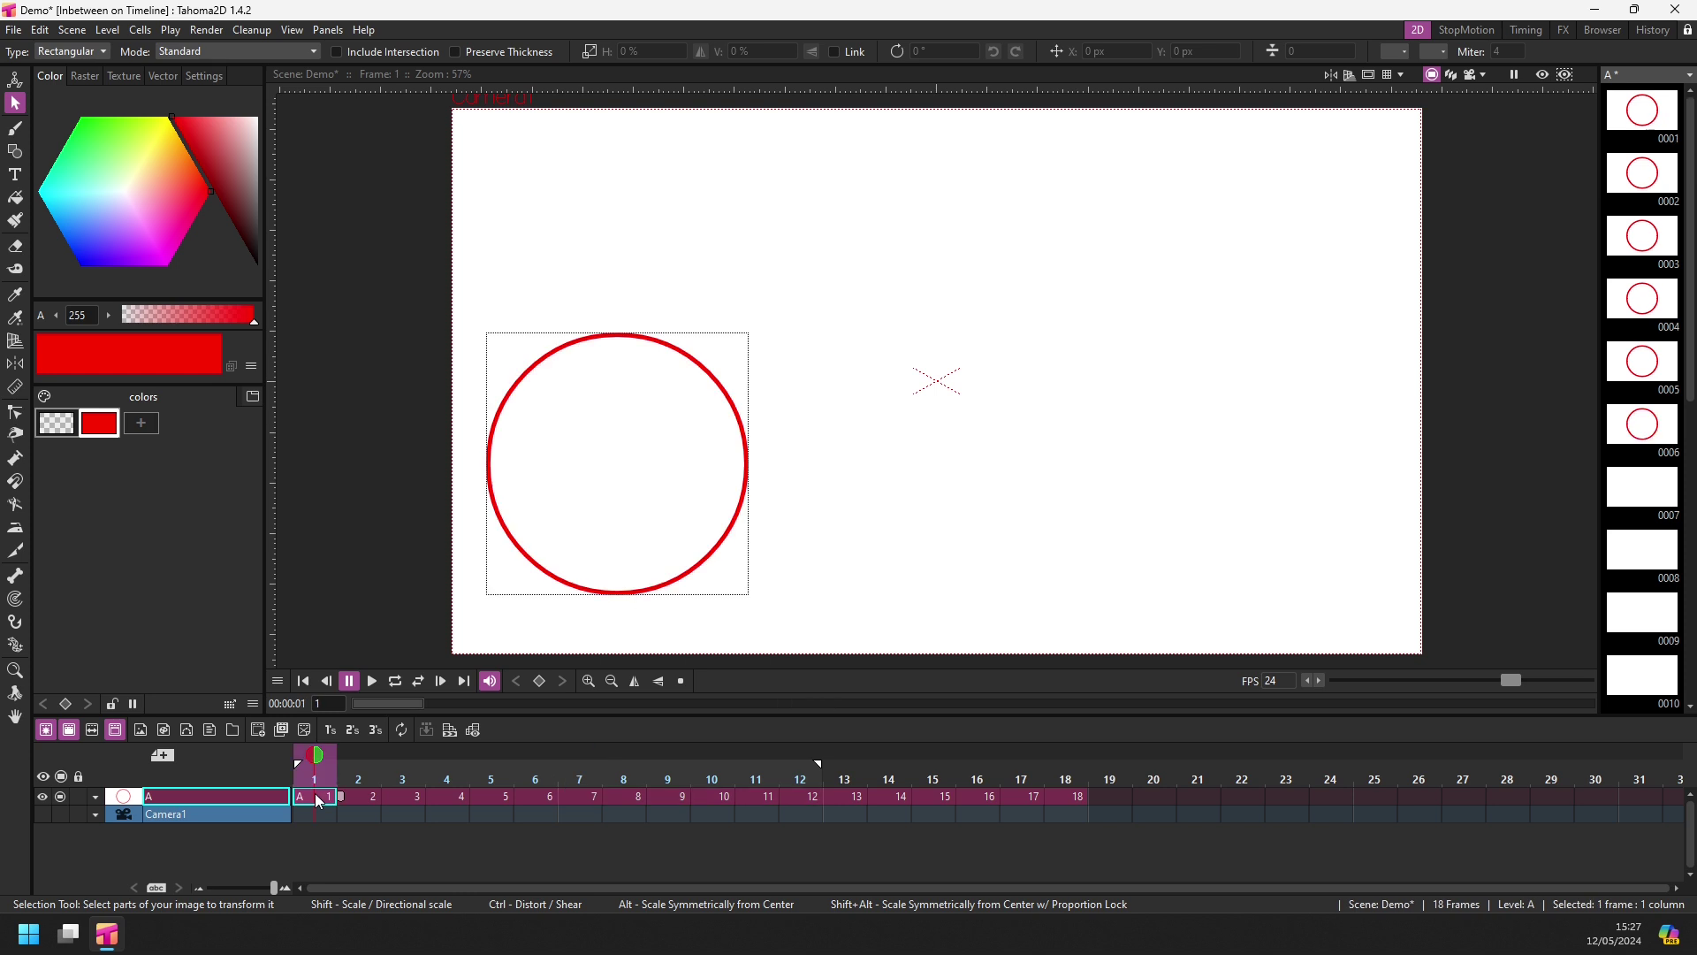
pyautogui.keyDown('shift'); pyautogui.click(1083, 799); pyautogui.keyUp('shift')
pyautogui.rightClick(1067, 797)
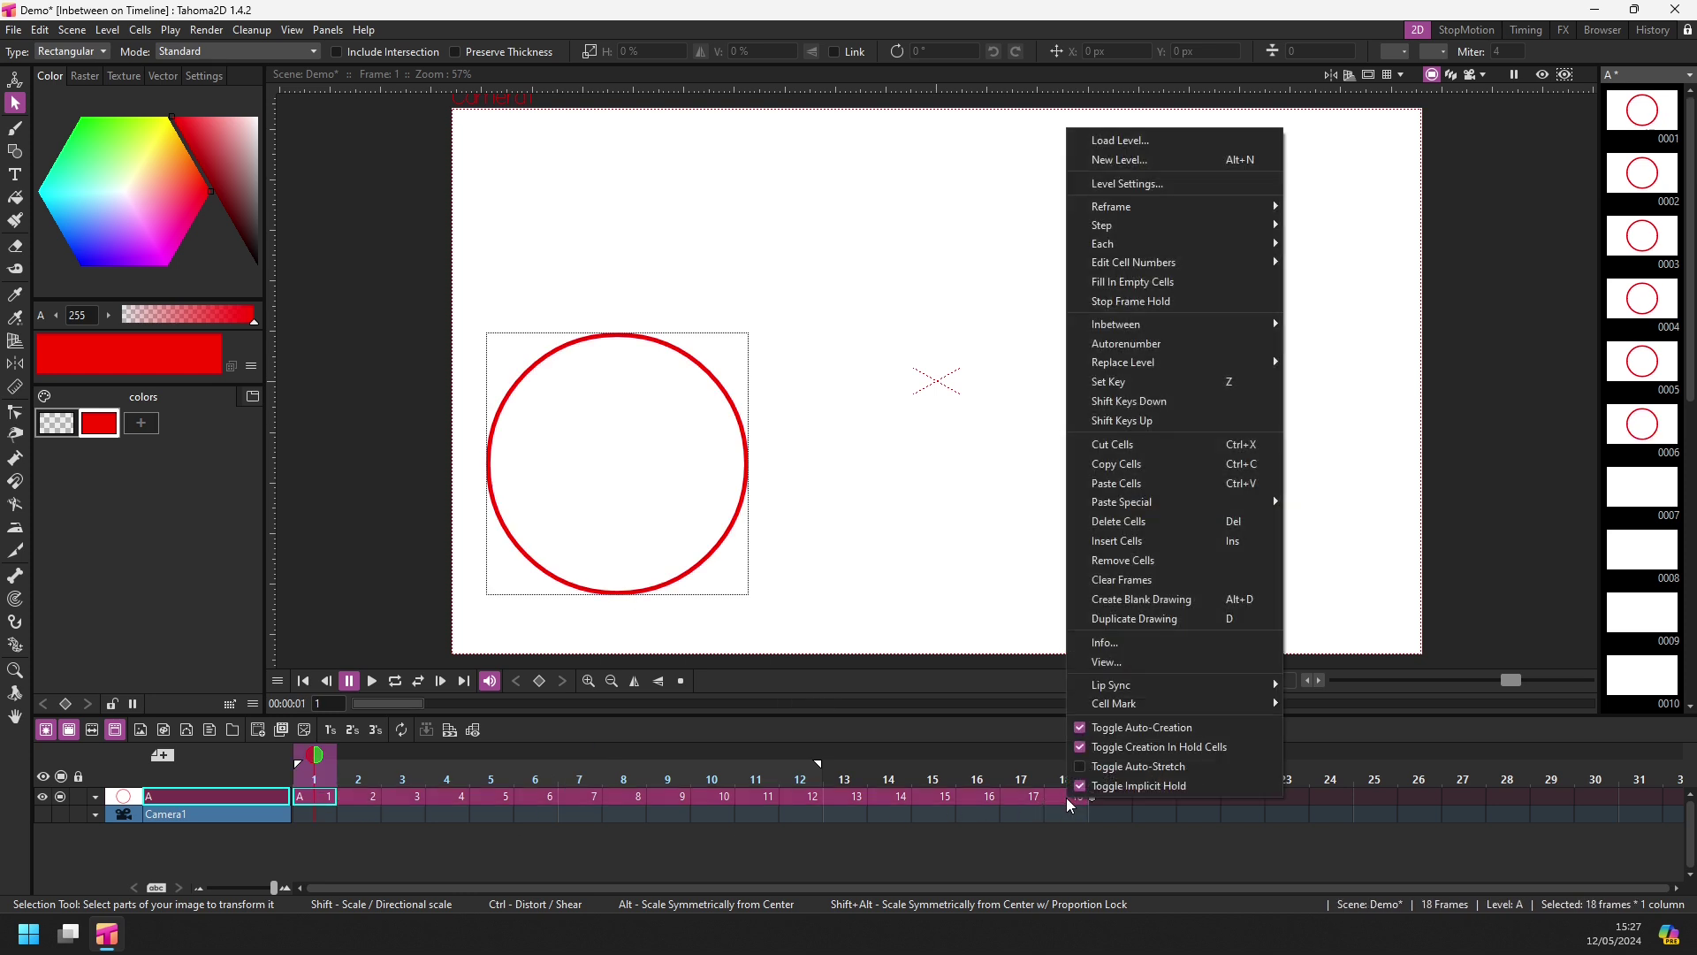
pyautogui.moveTo(1117, 325)
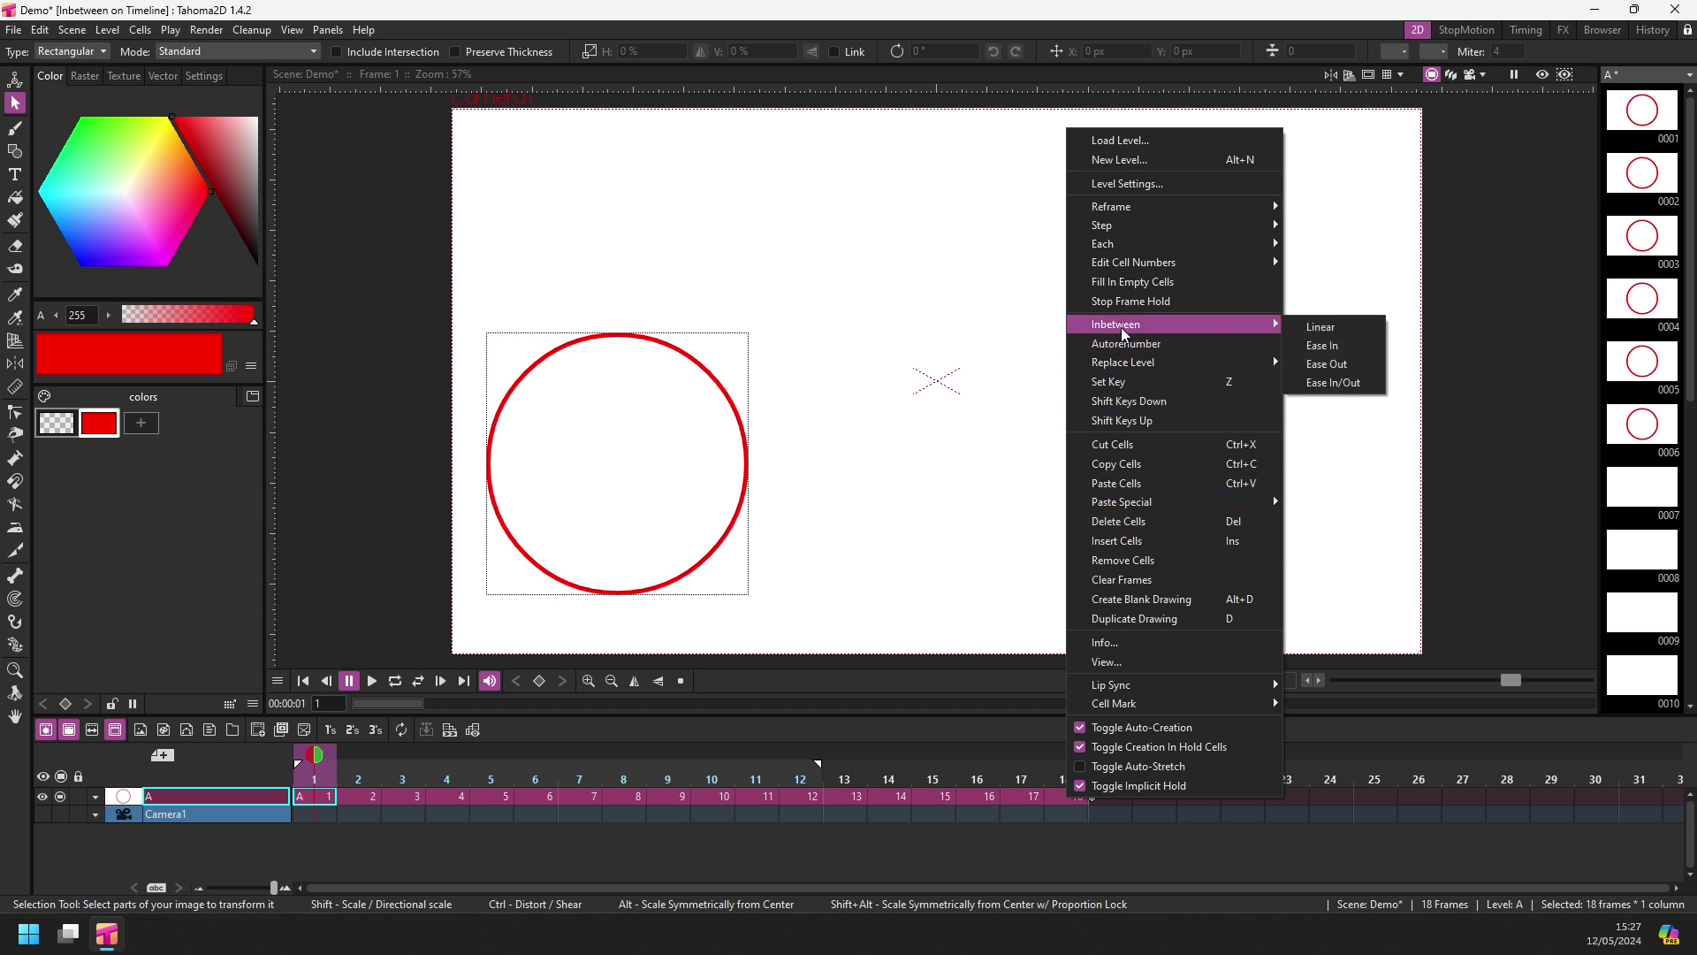
pyautogui.click(1333, 382)
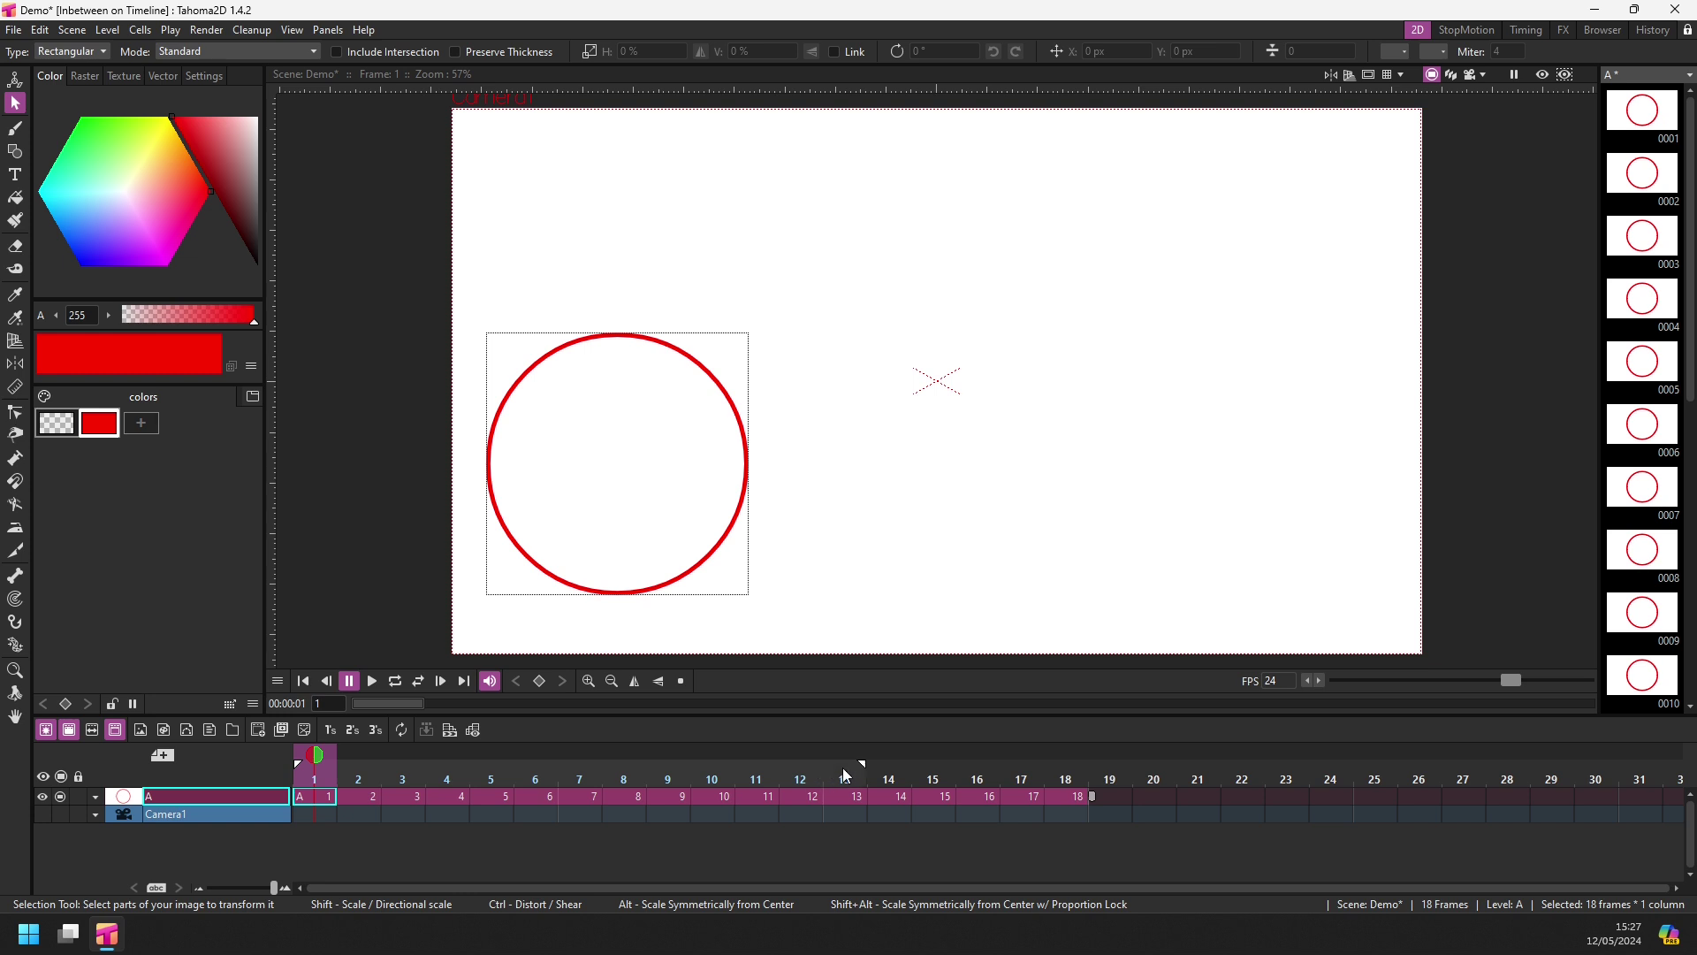
pyautogui.click(418, 680)
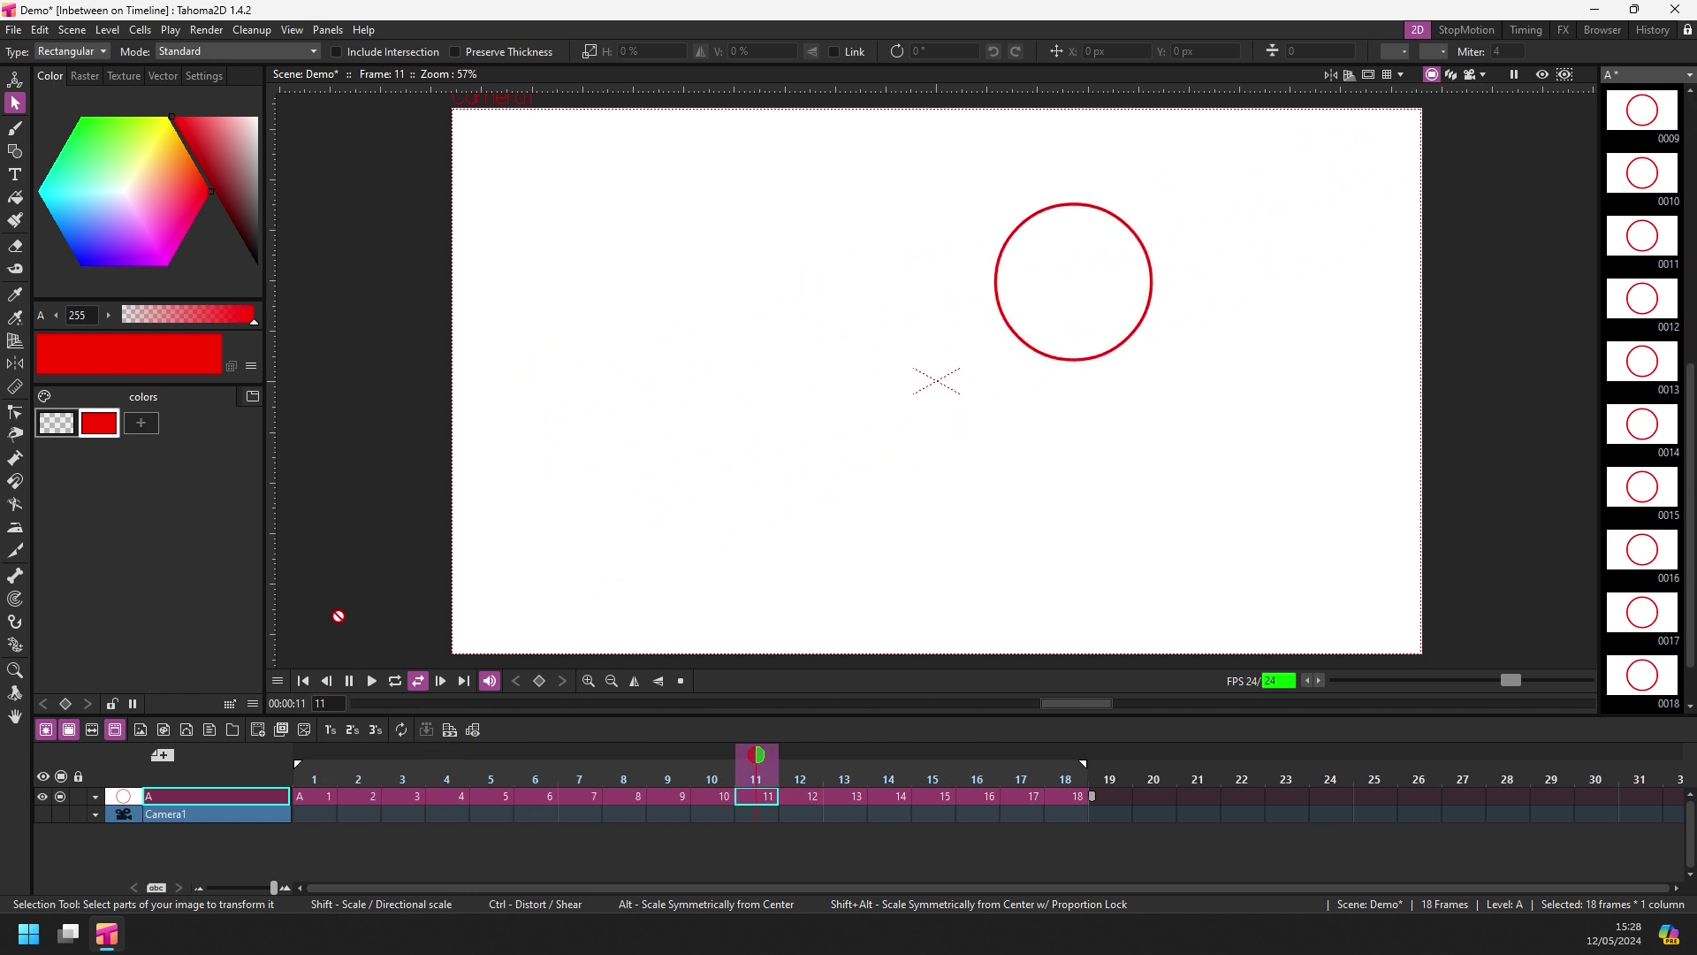
# Step: Stop playback and insert three blank drawings at frames 18–20, before the last drawing
pyautogui.click(302, 681)
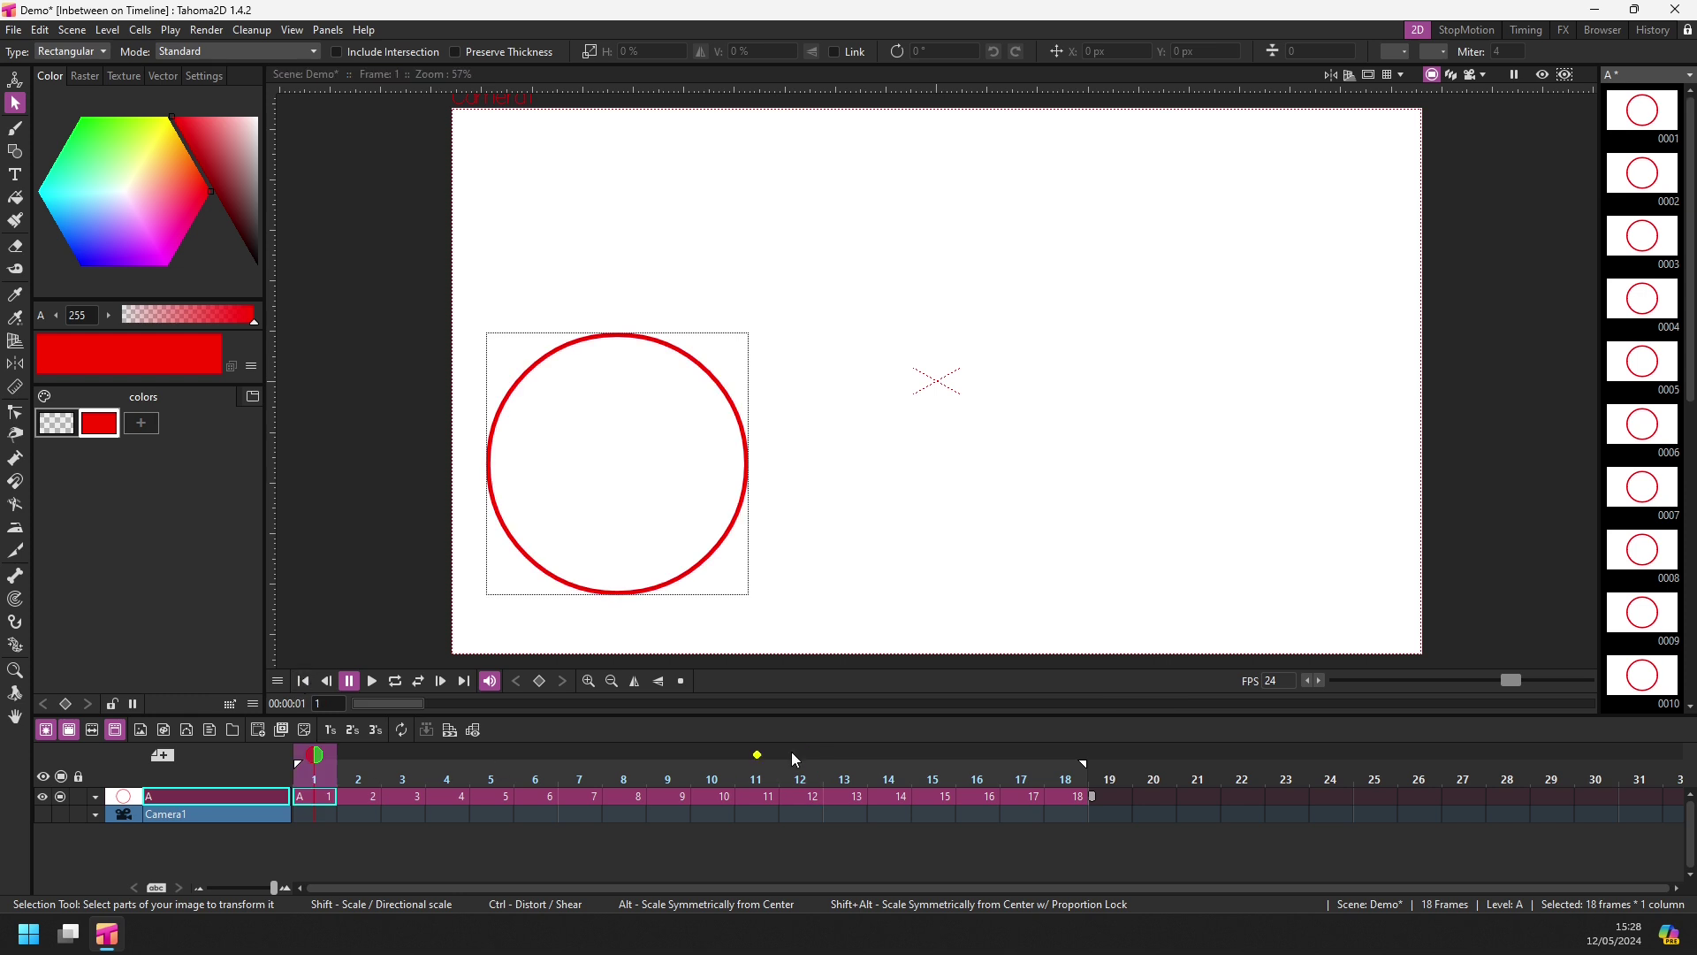
pyautogui.click(1059, 798)
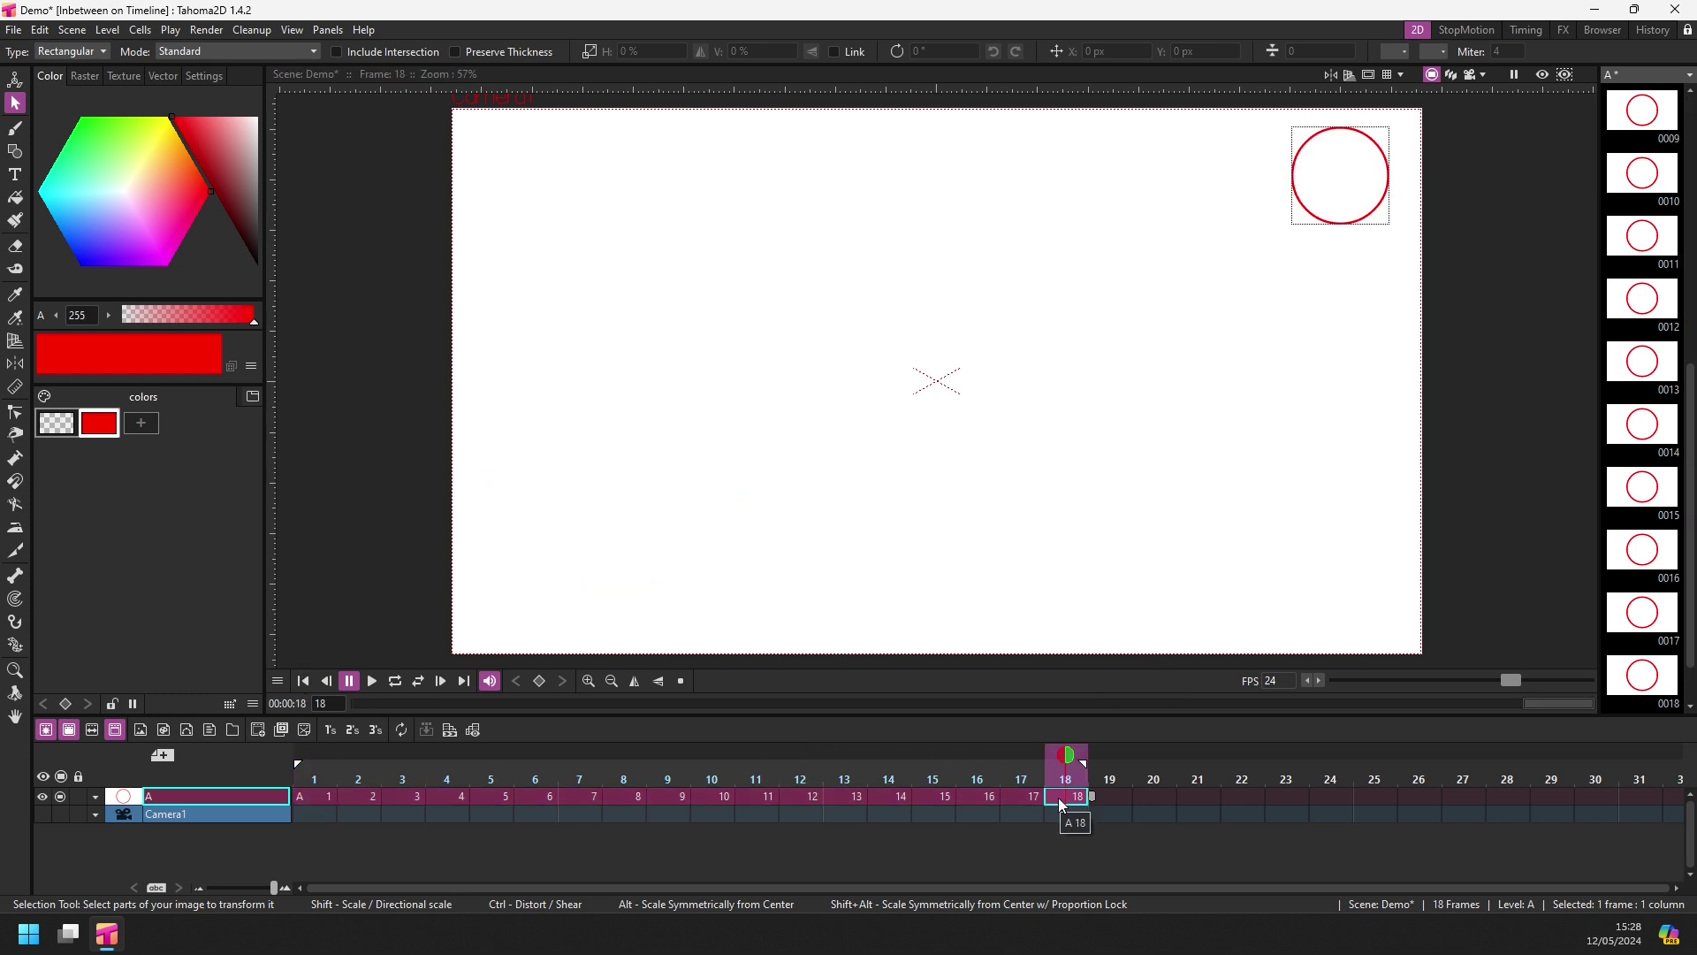
pyautogui.moveTo(1058, 777)
pyautogui.mouseDown()
pyautogui.moveTo(945, 780)
pyautogui.moveTo(1079, 799)
pyautogui.mouseUp()
pyautogui.press('Insert')
pyautogui.press('Insert')
pyautogui.press('Insert')
pyautogui.keyDown('shift'); pyautogui.click(1158, 797); pyautogui.keyUp('shift')
pyautogui.hotkey('alt', 'd')
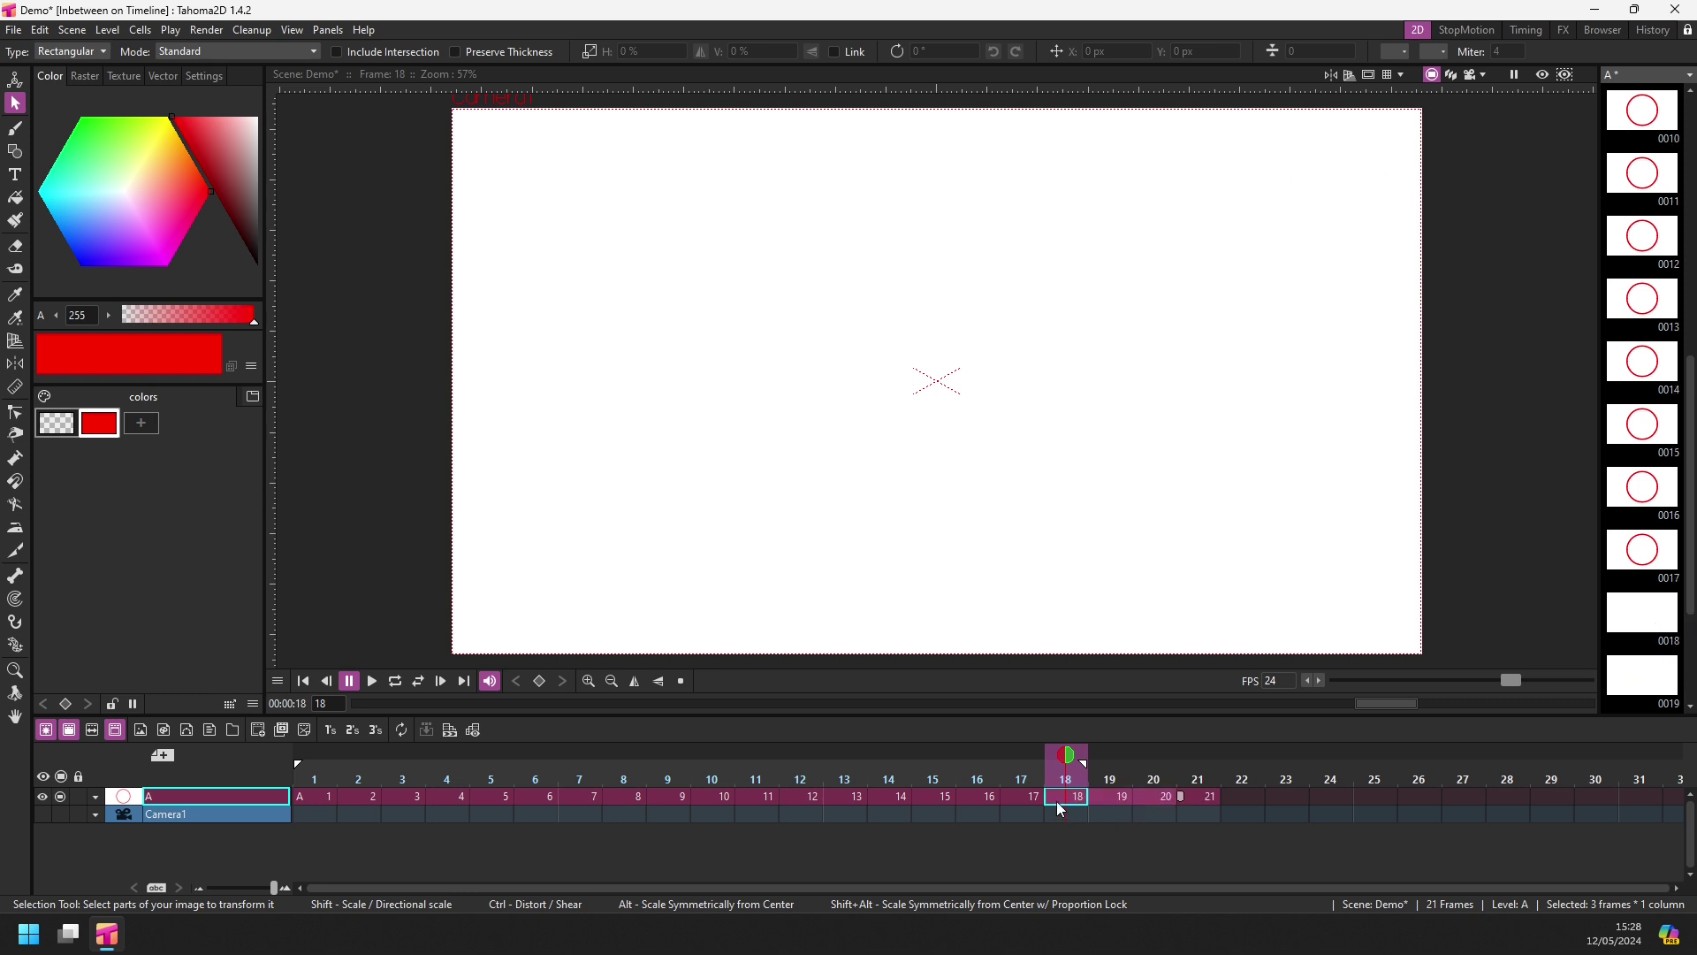
# Step: Regenerate inbetweens across frames 17–21 with Ease Out and play the animation
pyautogui.click(1033, 800)
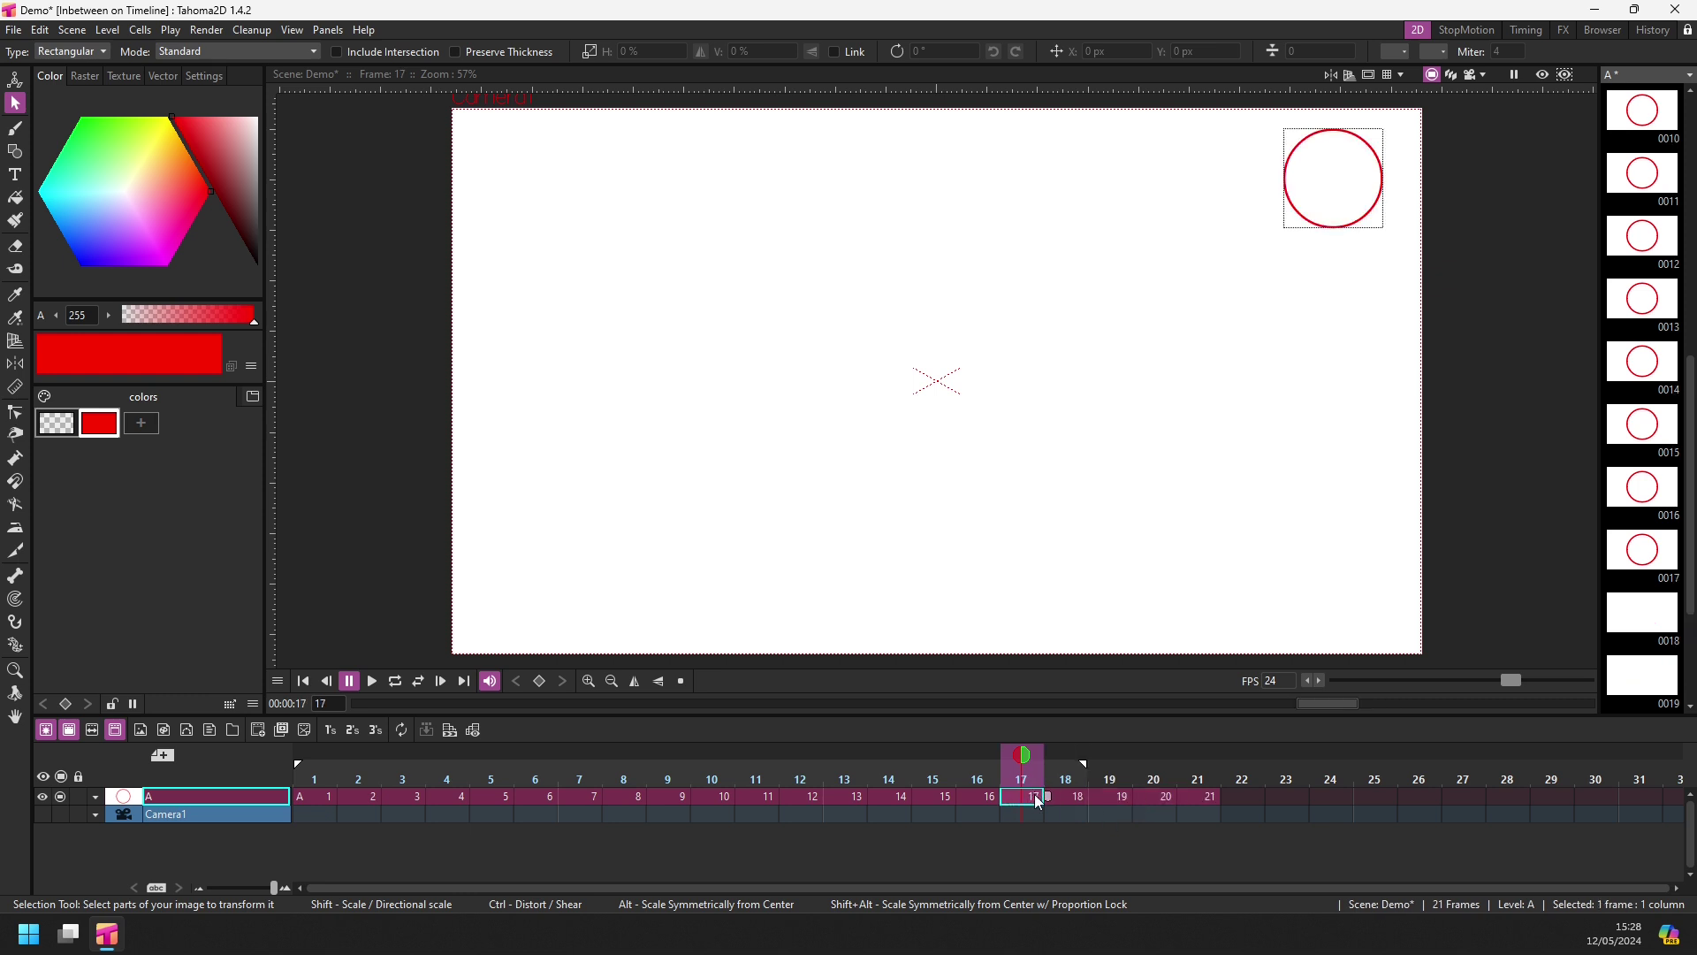
pyautogui.keyDown('shift'); pyautogui.click(1211, 800); pyautogui.keyUp('shift')
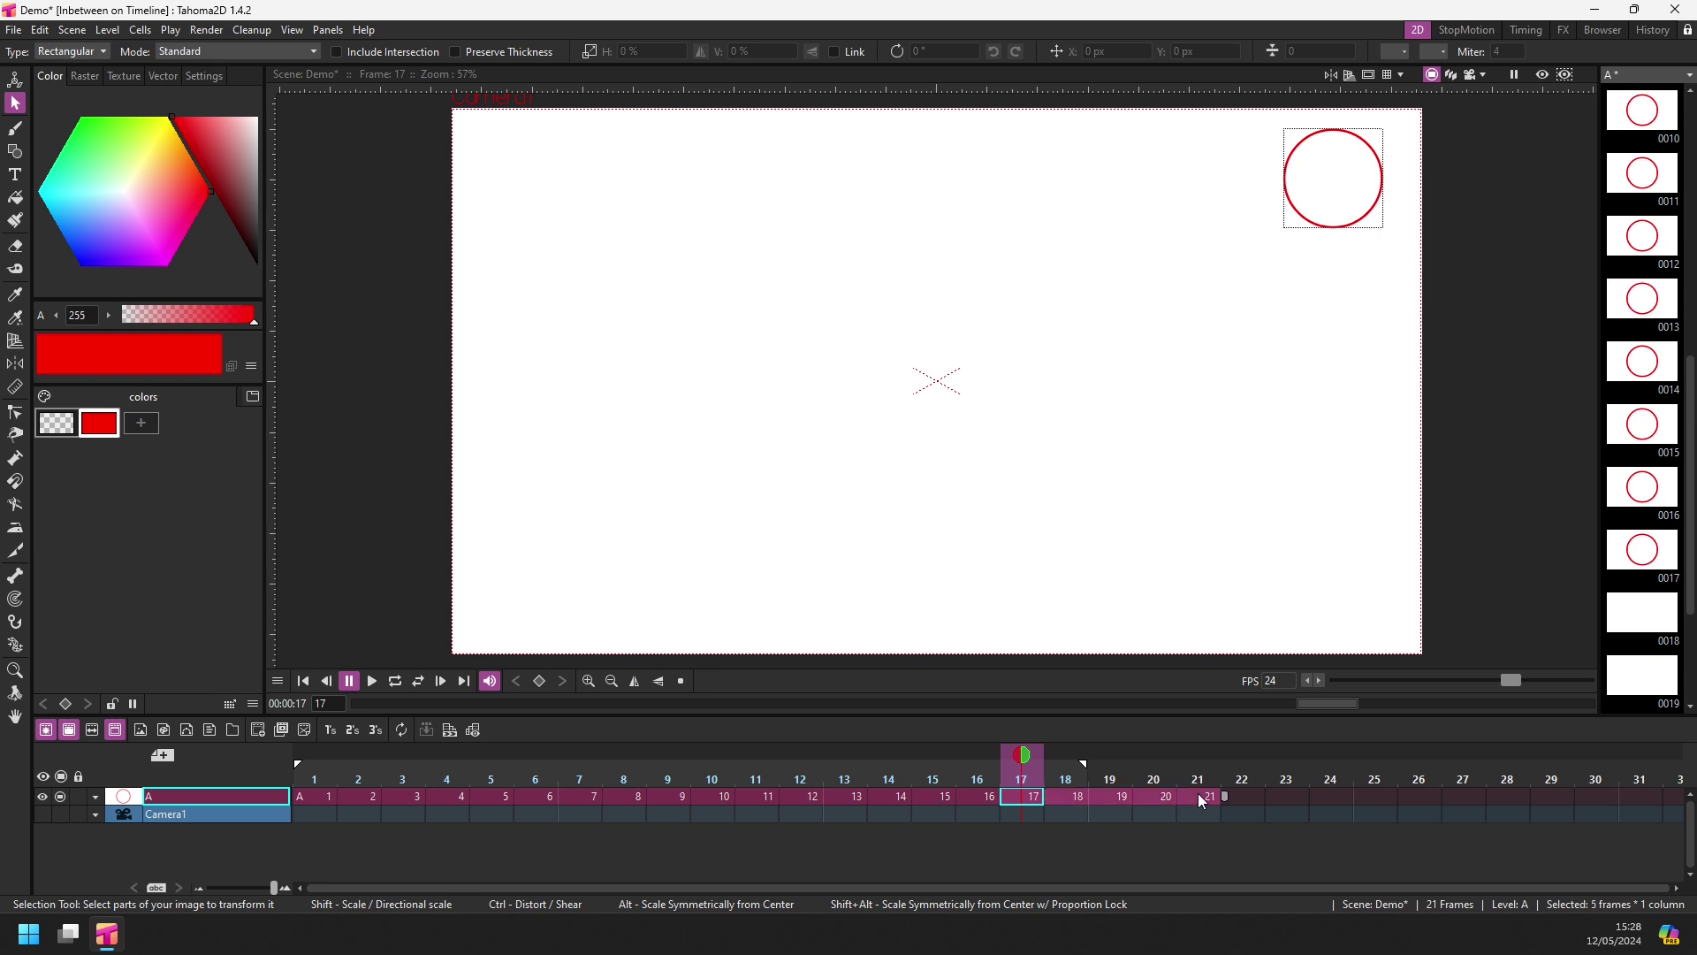
pyautogui.rightClick(1142, 797)
pyautogui.moveTo(1191, 325)
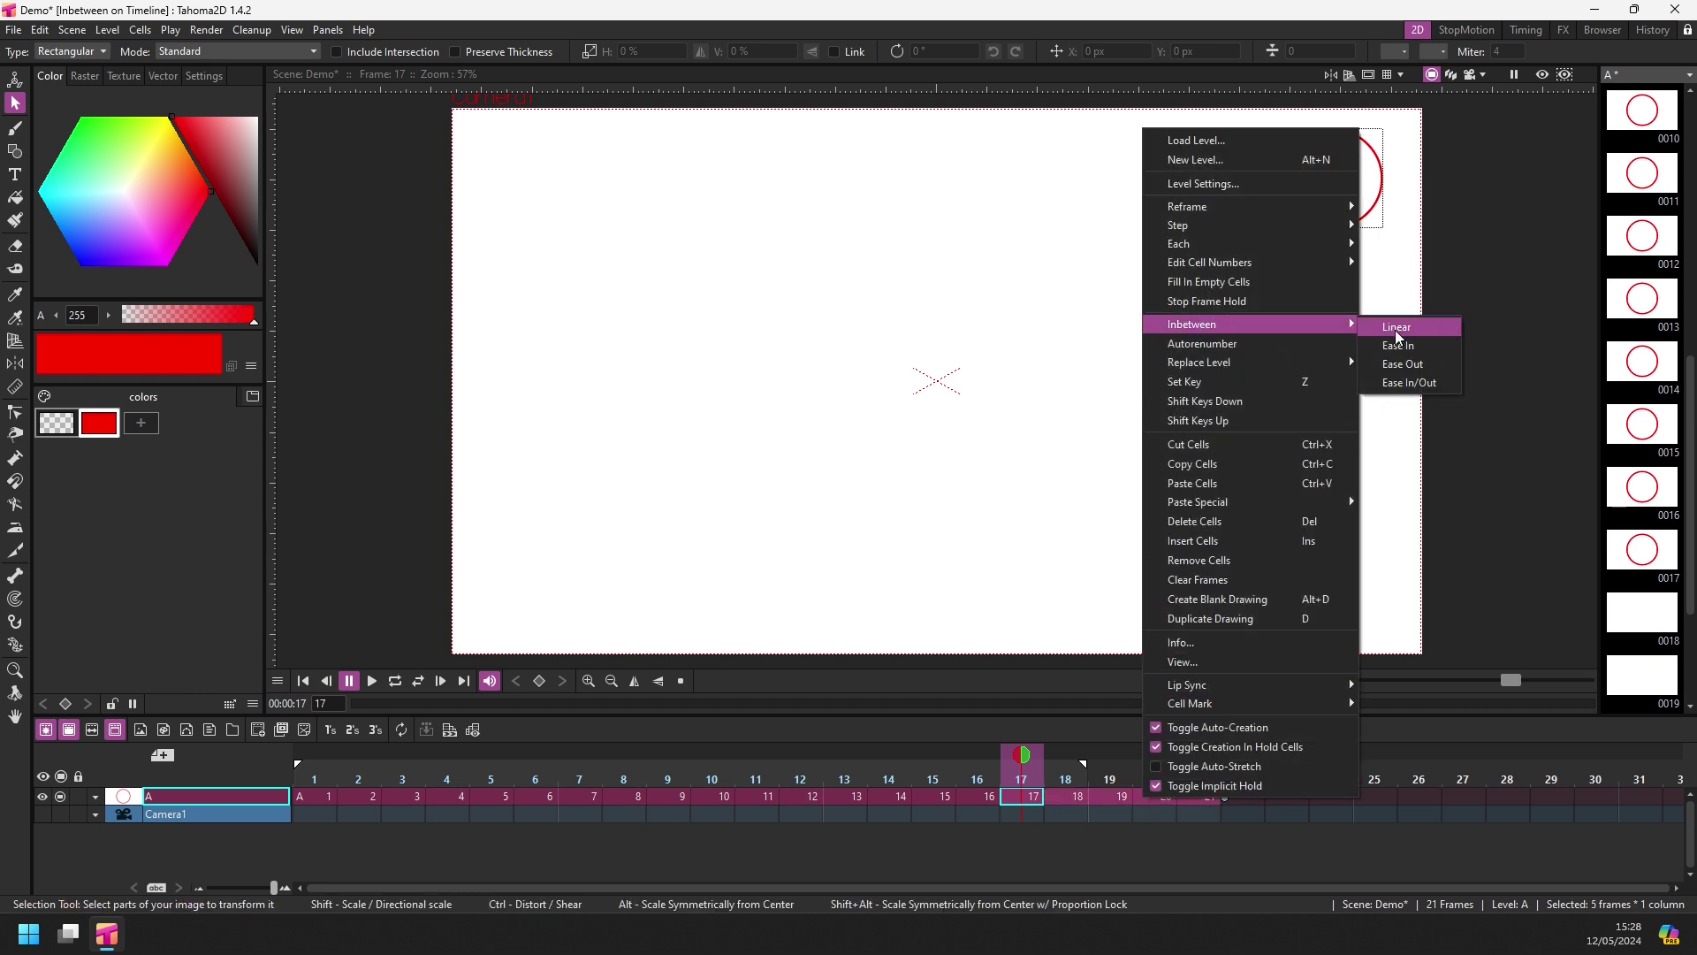
pyautogui.click(1407, 370)
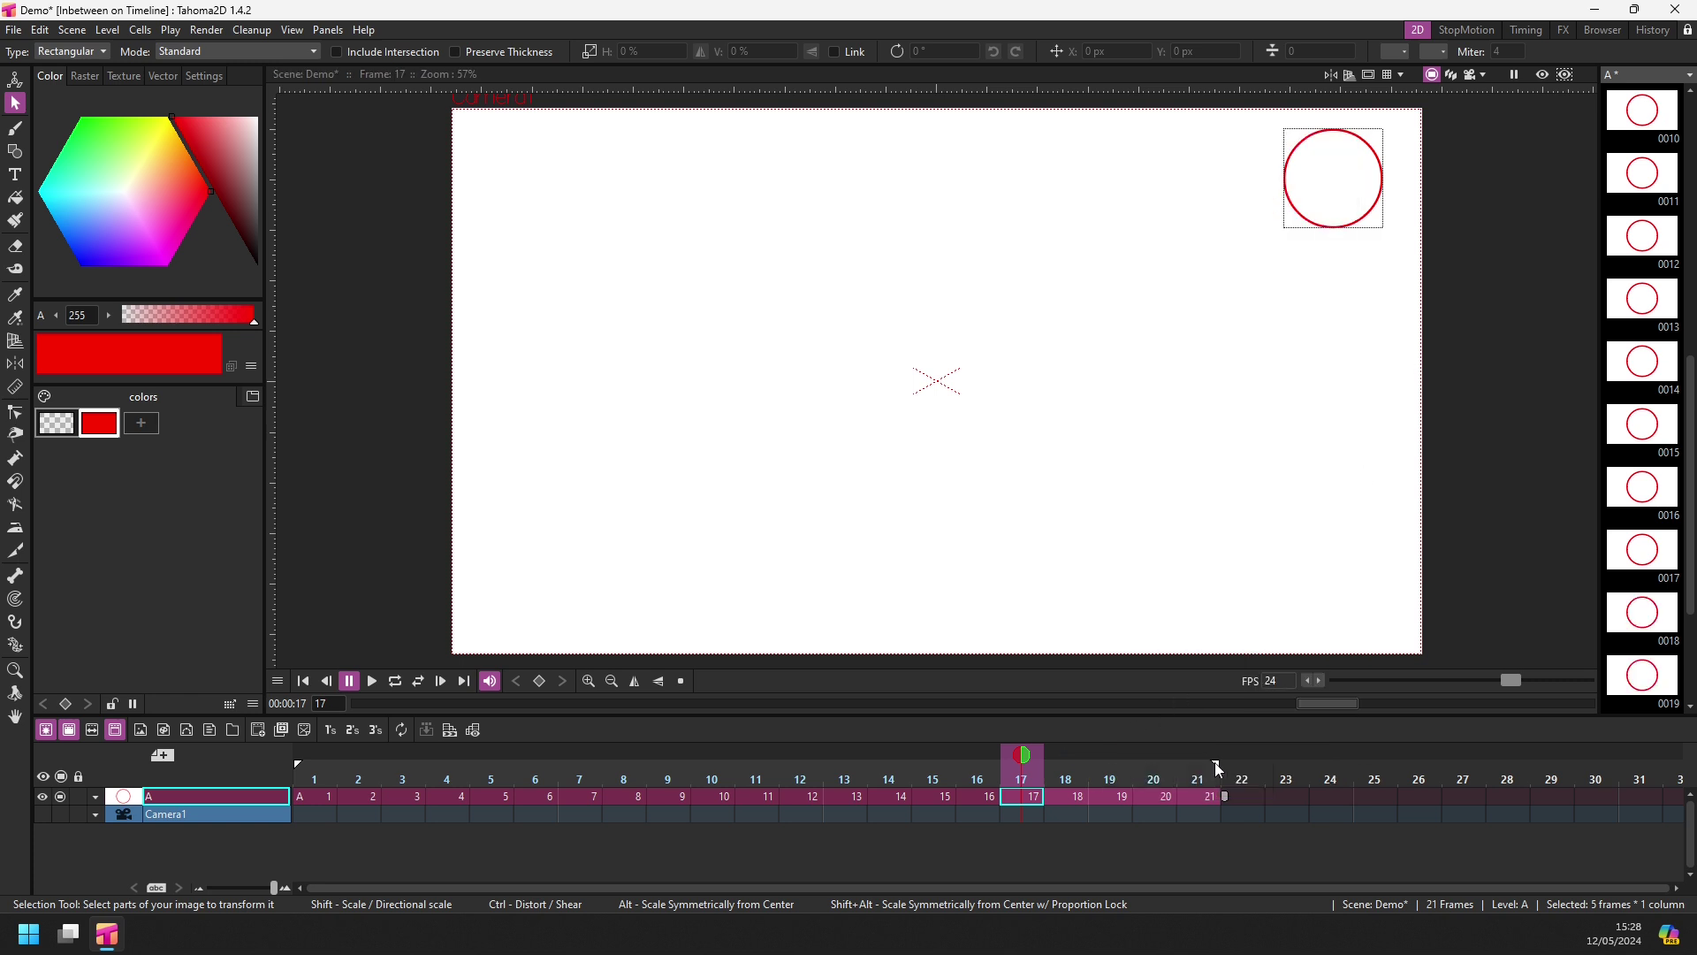
pyautogui.click(372, 681)
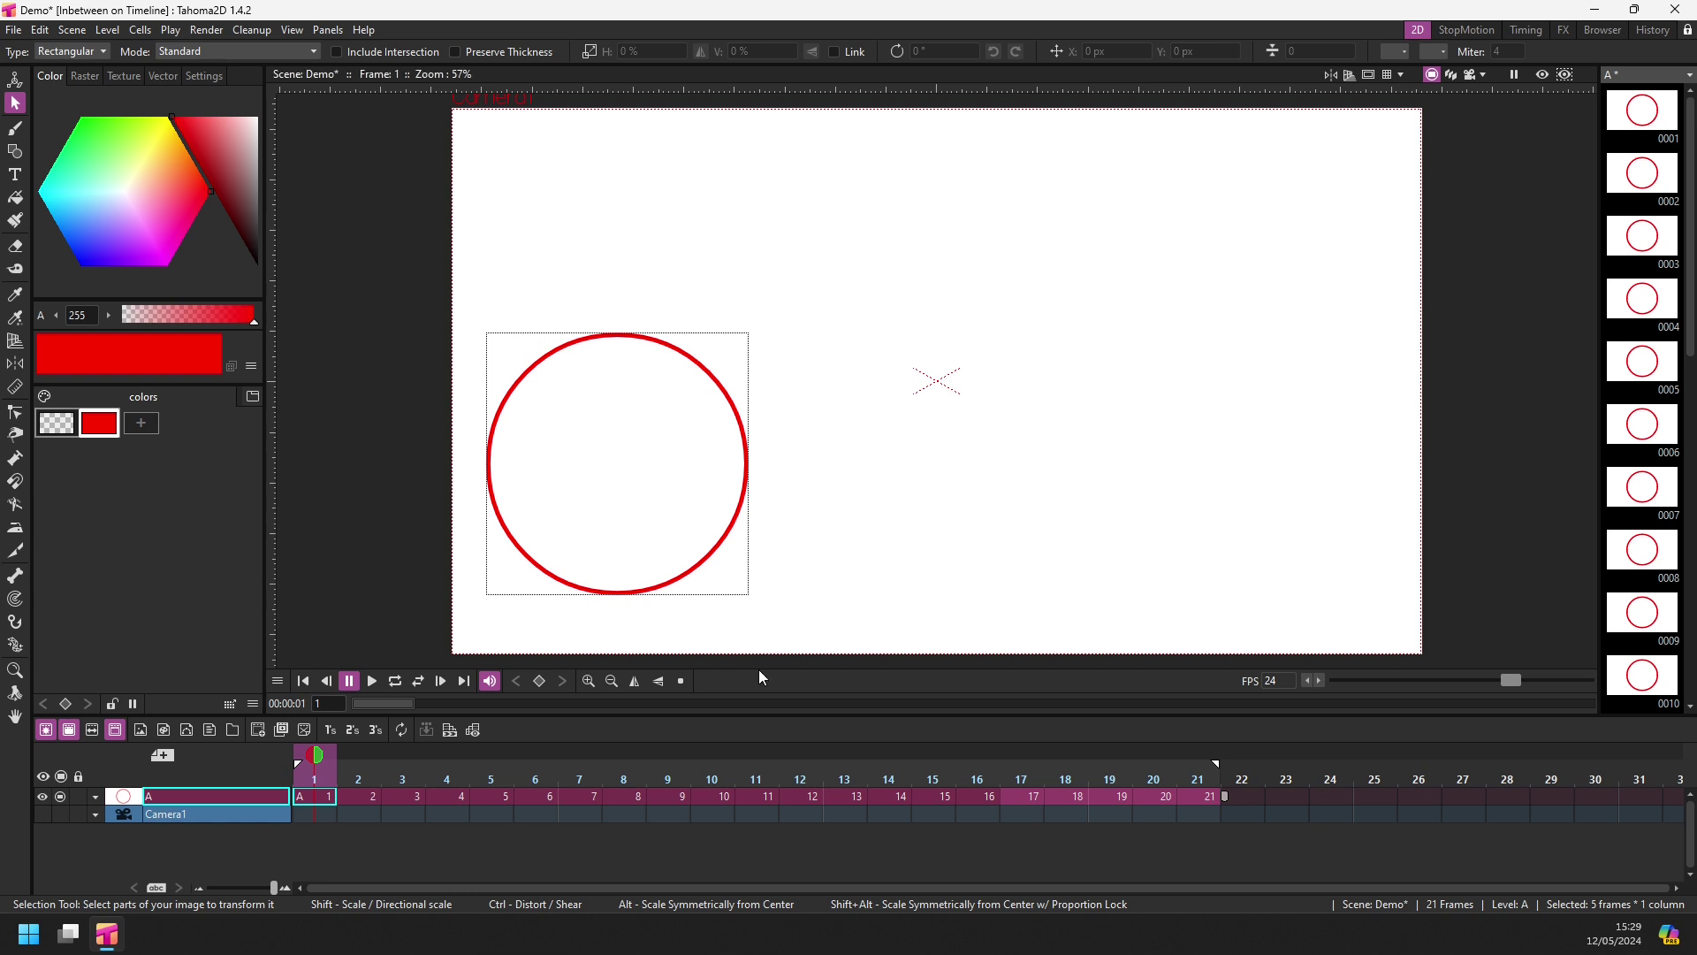
# Step: Clear the frame 19 drawing, slide frames 20–21 left to close the gap, and save
pyautogui.click(989, 797)
pyautogui.moveTo(1024, 800)
pyautogui.mouseDown()
pyautogui.moveTo(1150, 798)
pyautogui.moveTo(1112, 803)
pyautogui.mouseUp()
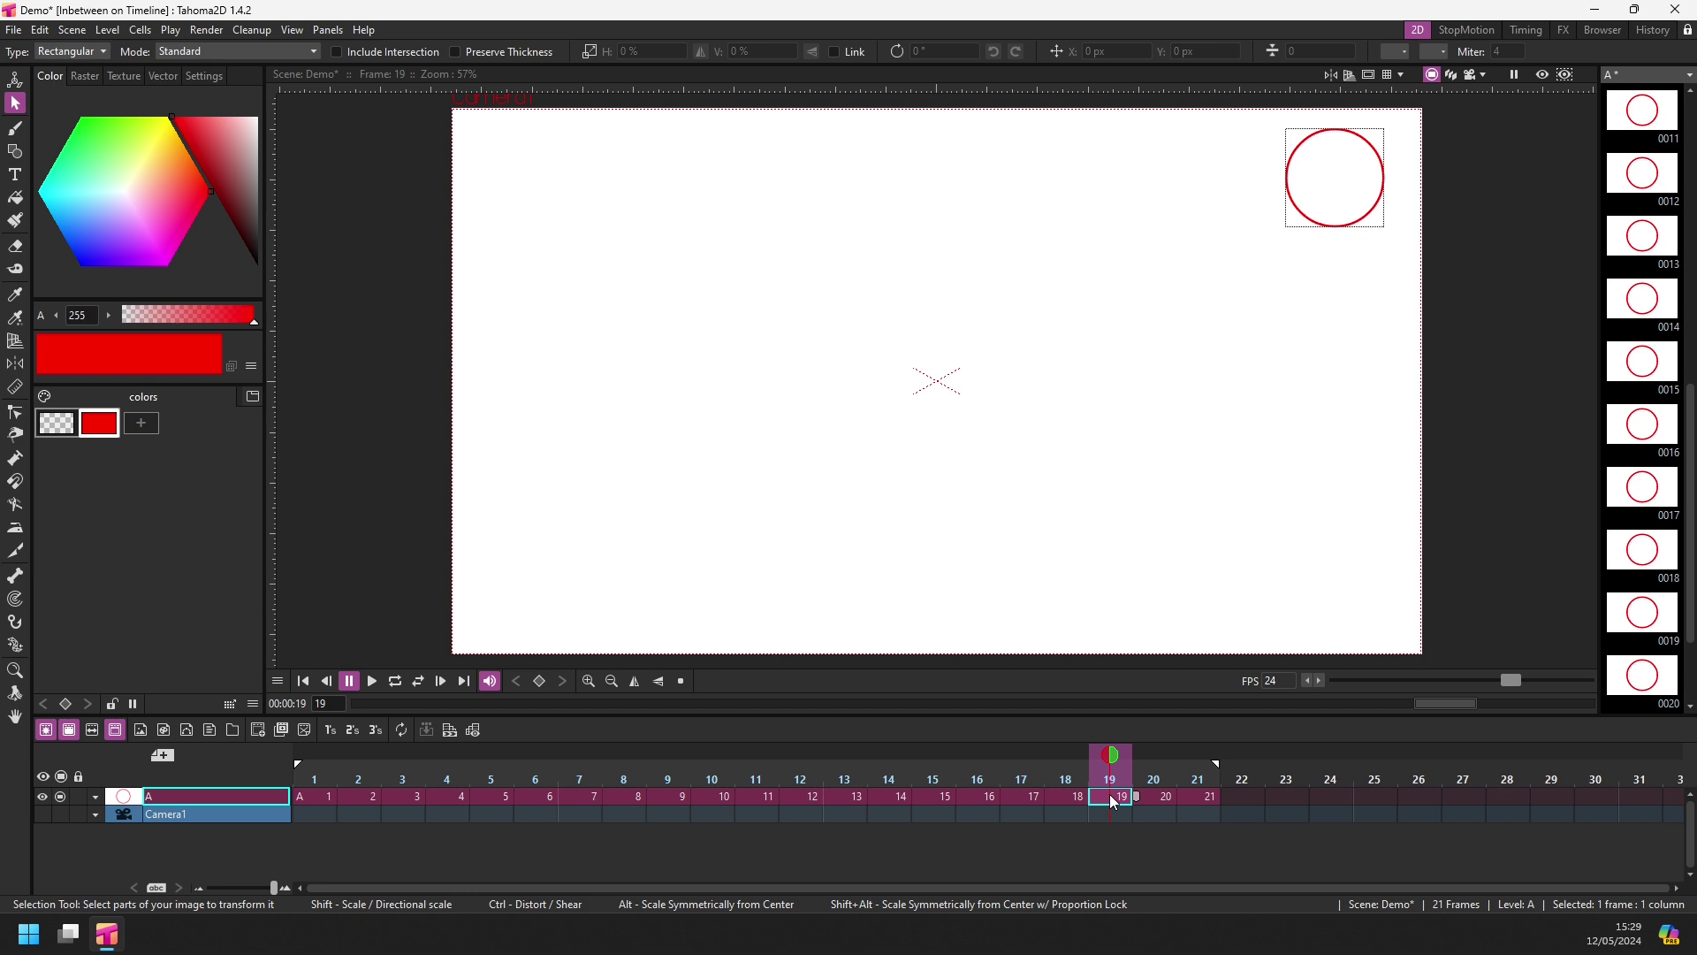
pyautogui.press('Left')
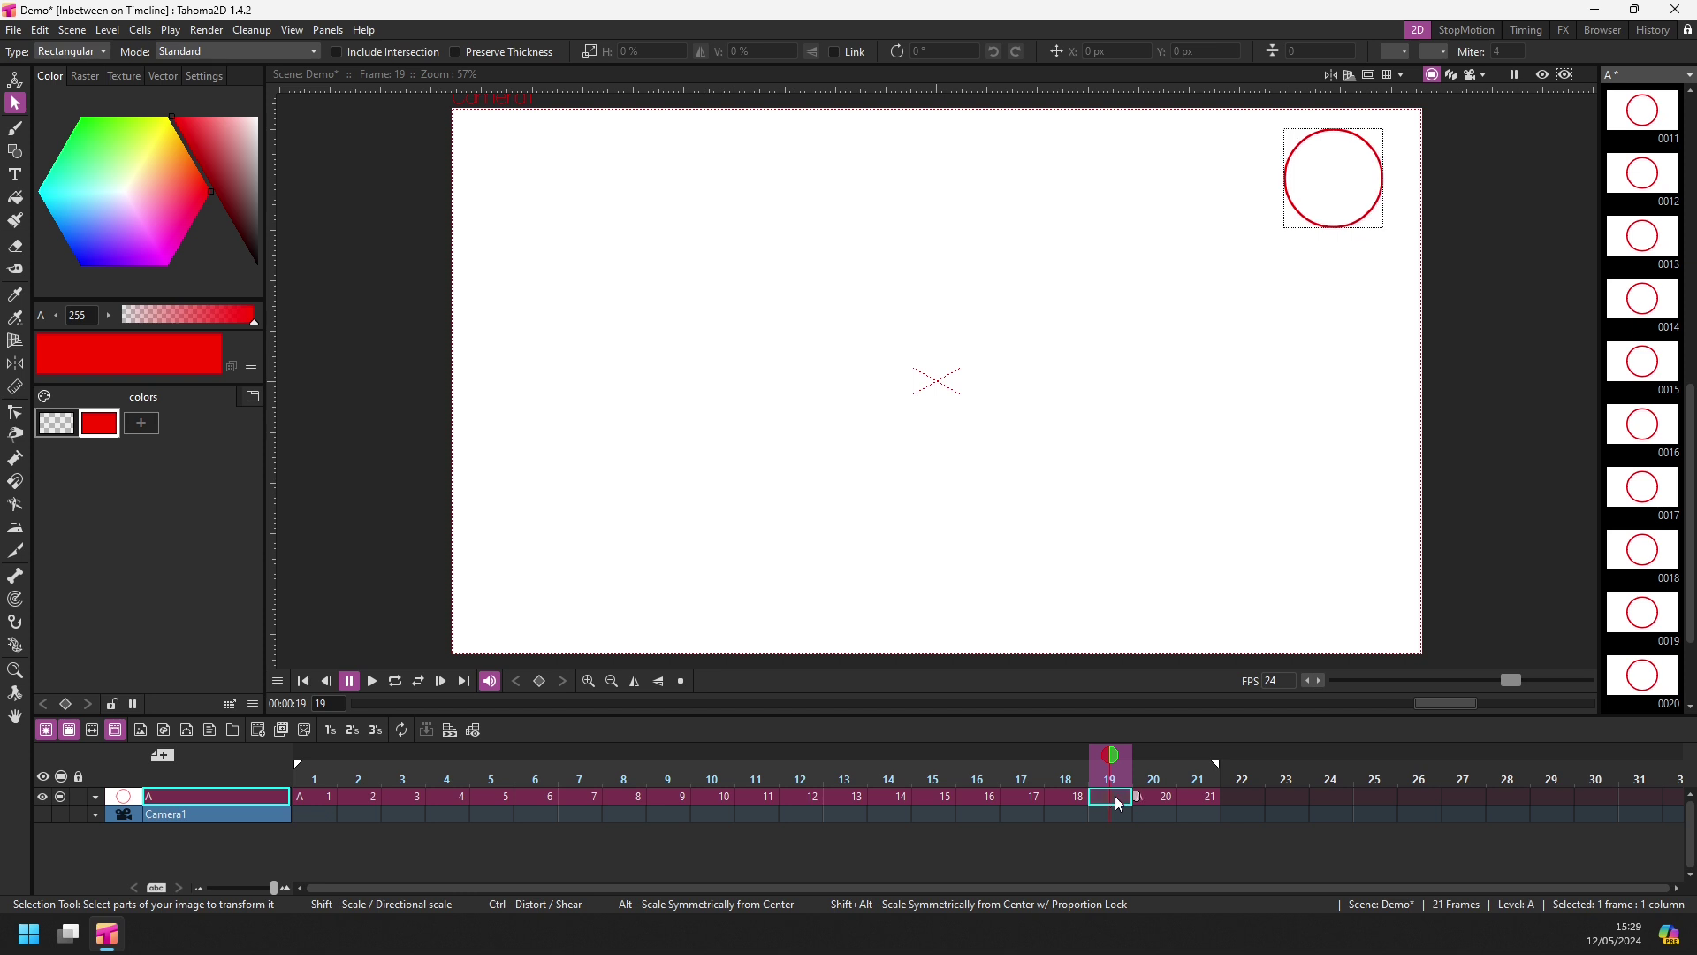
pyautogui.moveTo(1210, 798); pyautogui.dragTo(1156, 798)
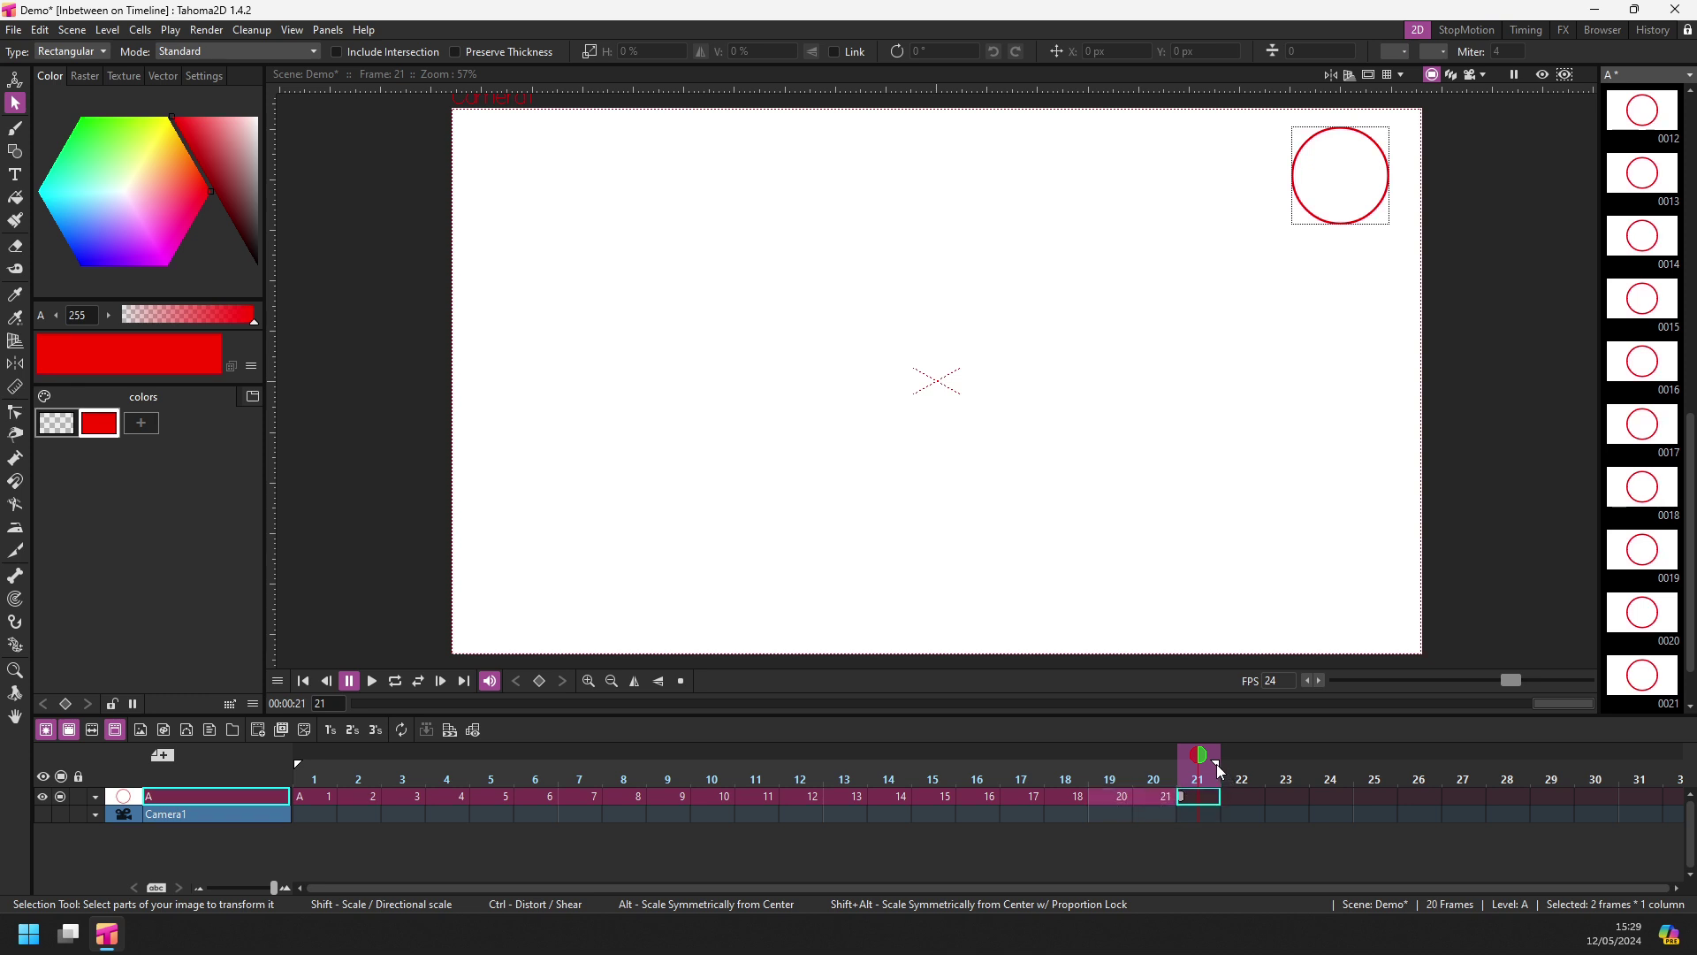
pyautogui.moveTo(1187, 763); pyautogui.dragTo(1029, 762)
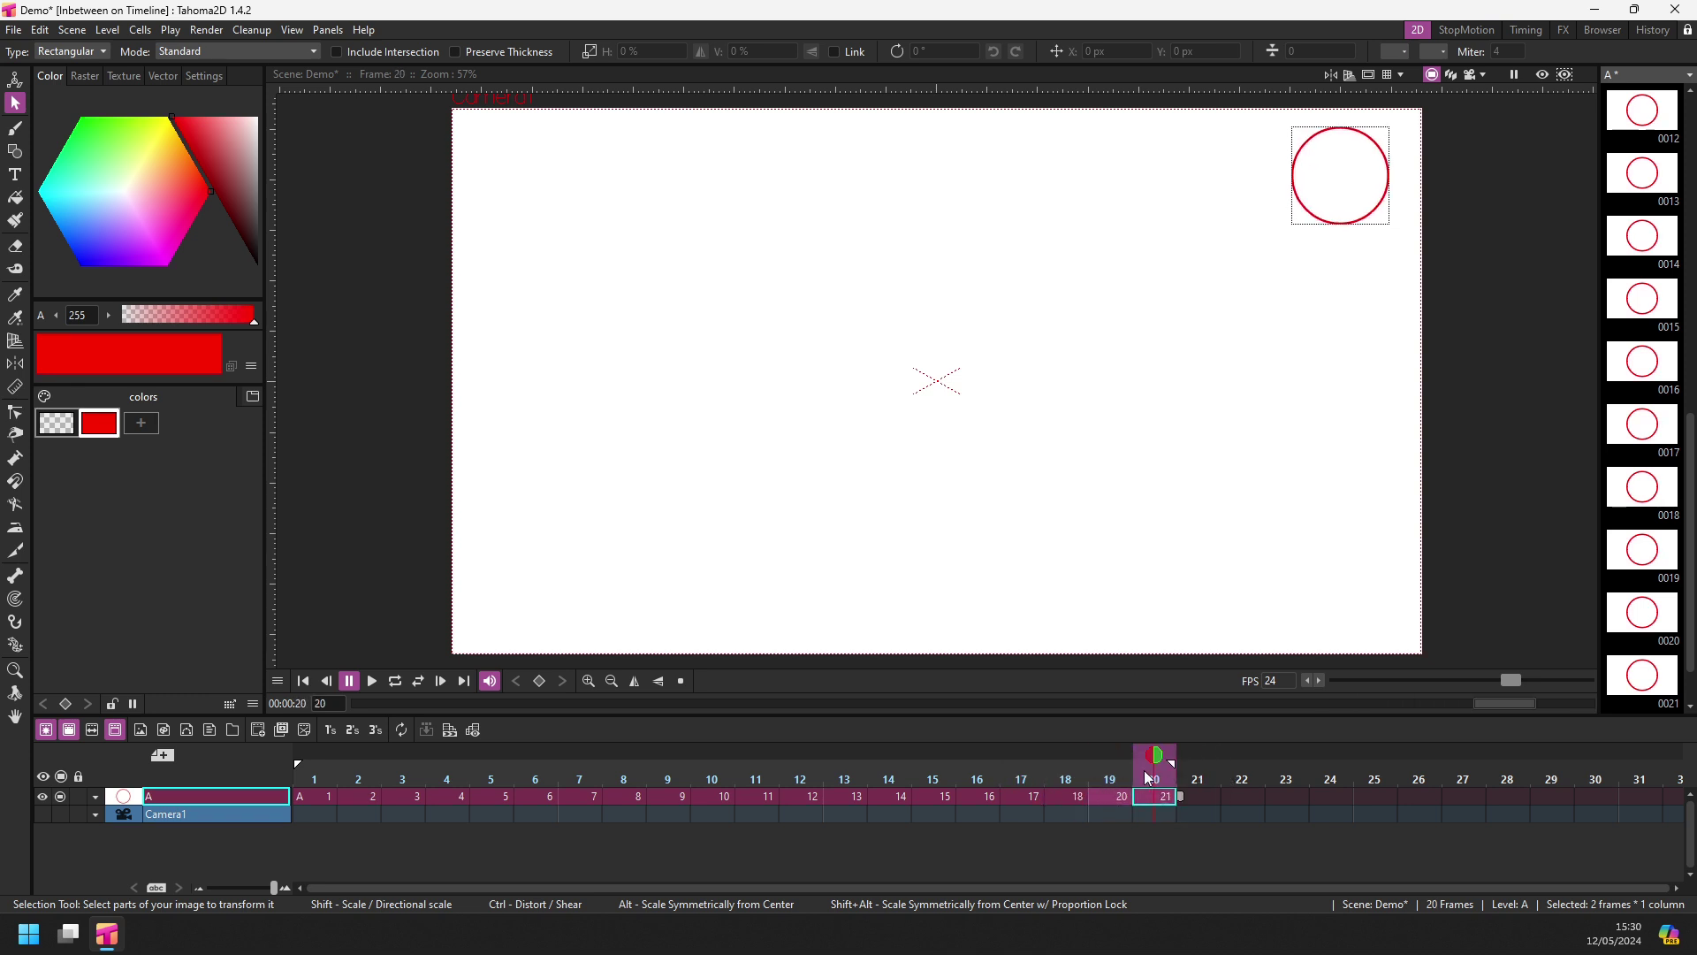
pyautogui.click(1065, 776)
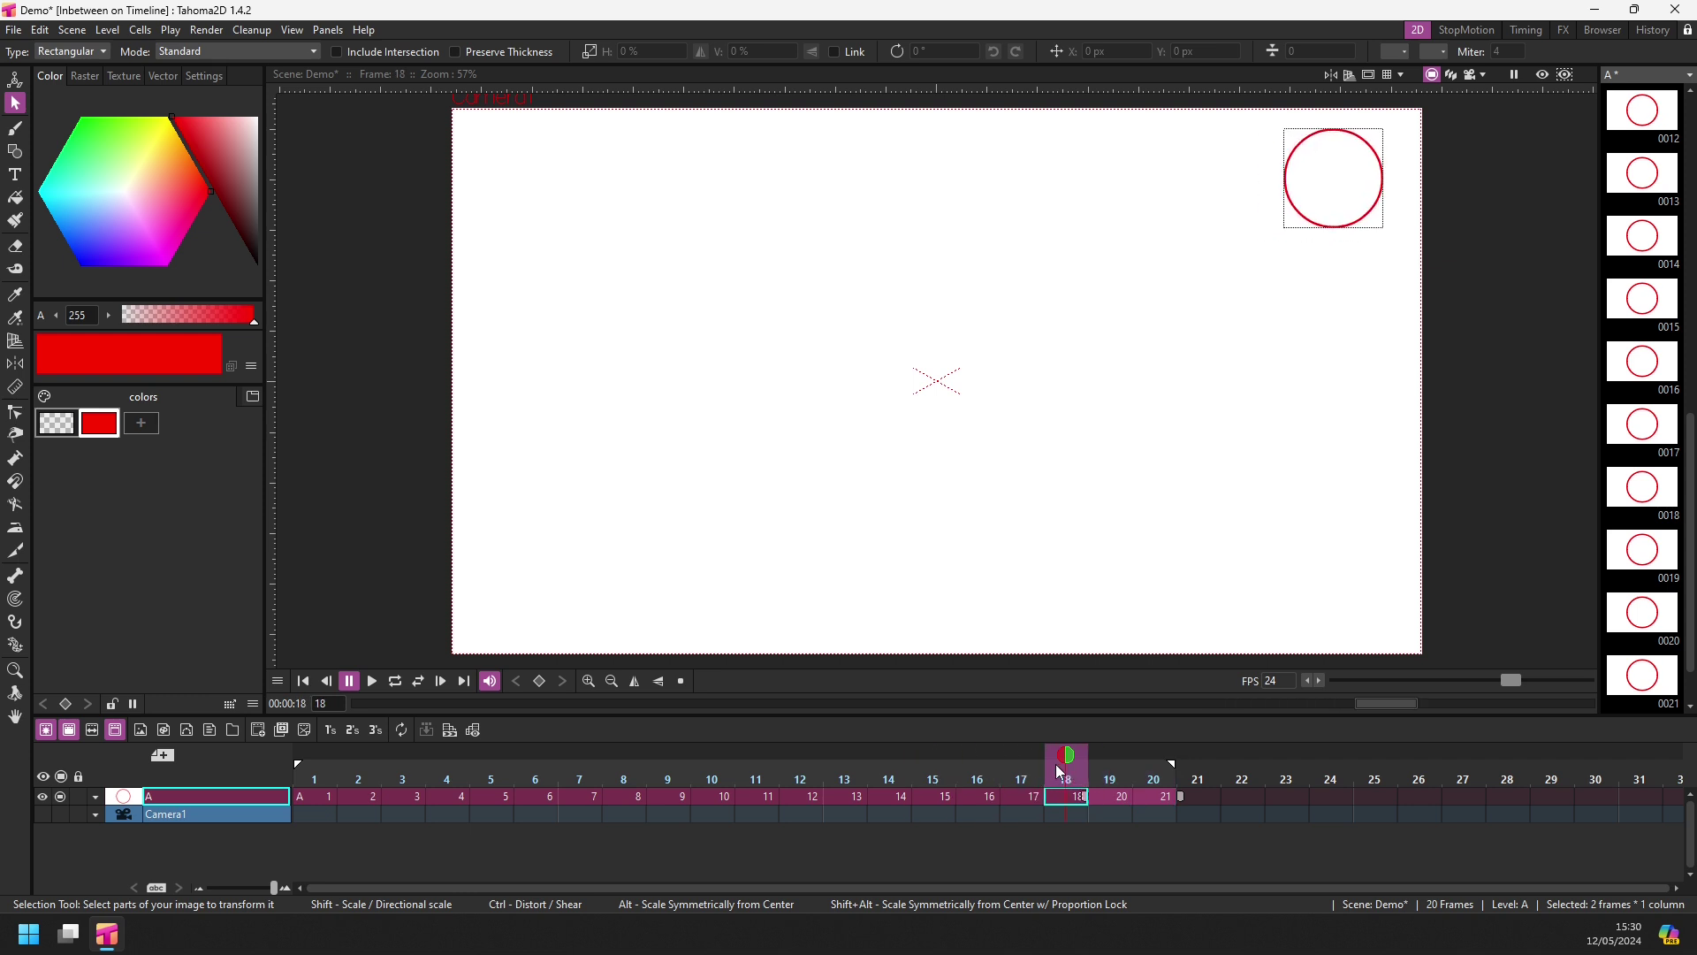
pyautogui.hotkey('ctrl', 's')
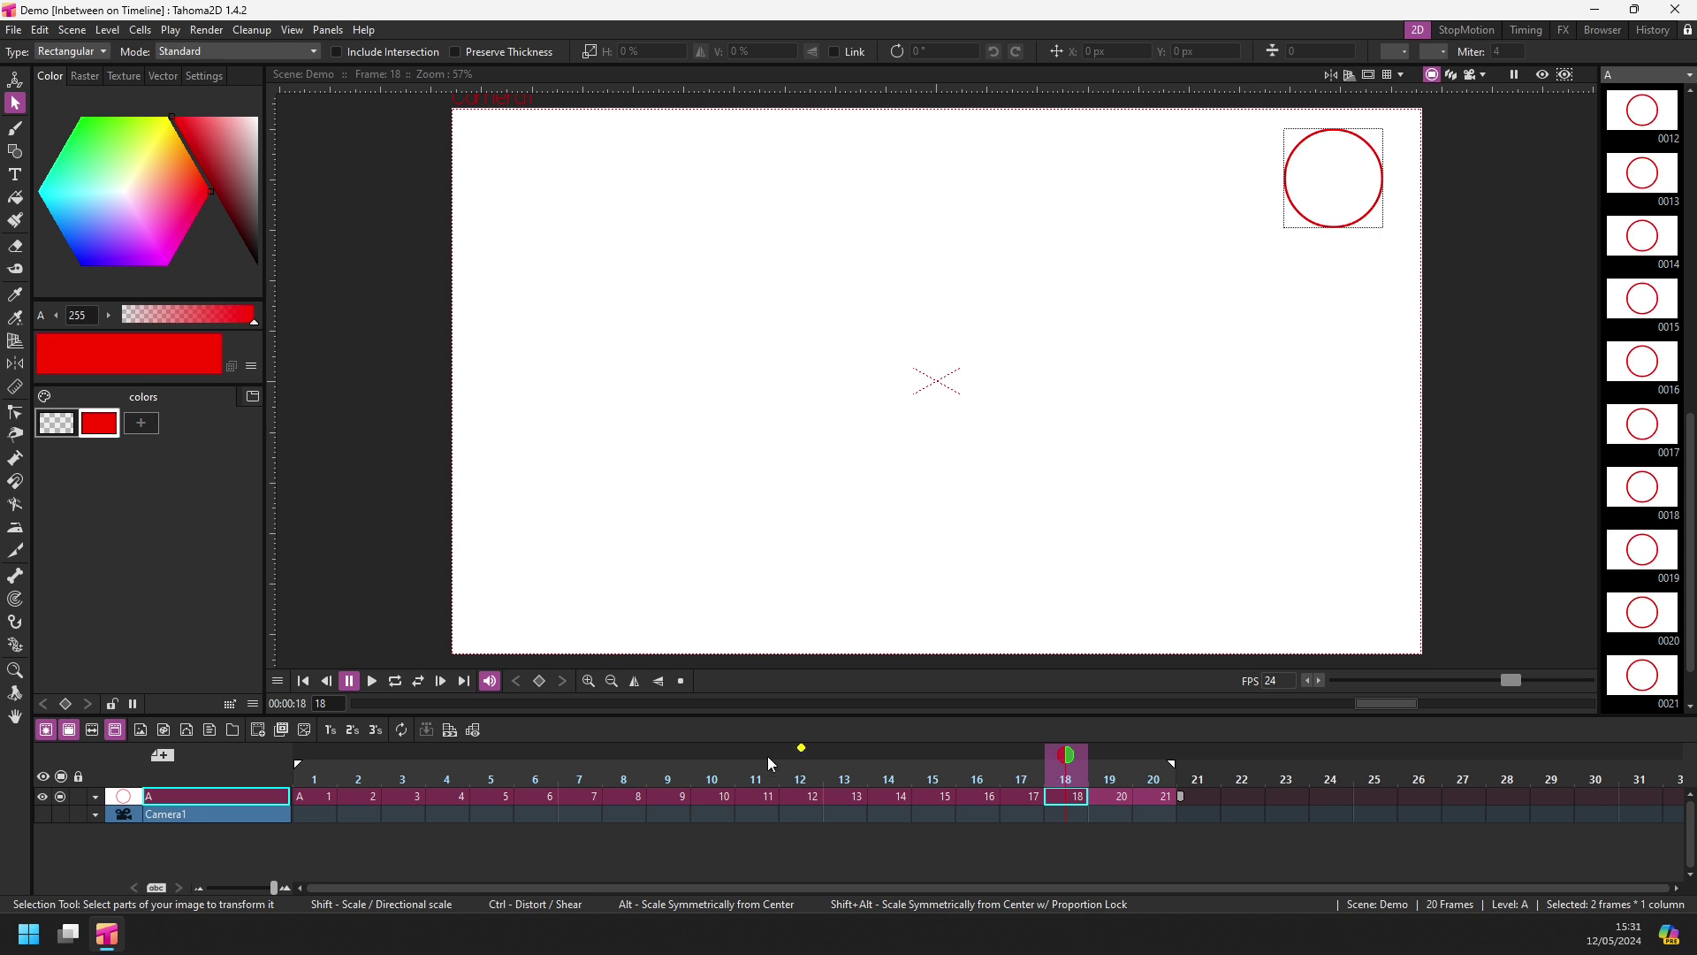
pyautogui.click(314, 798)
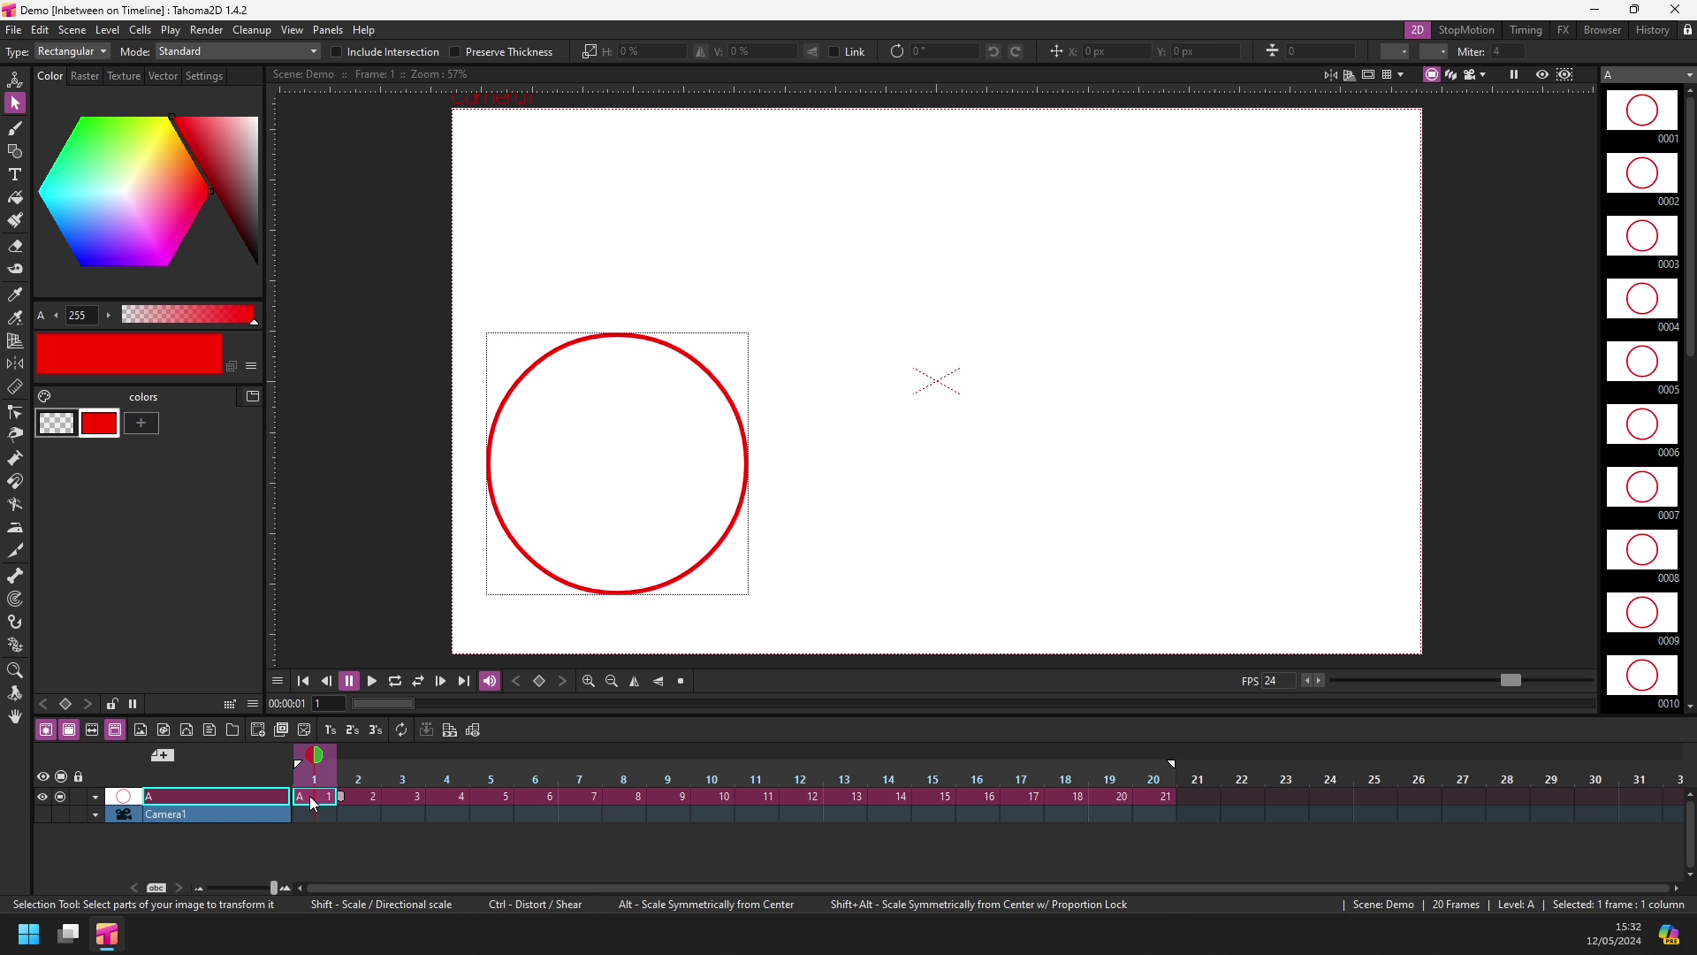
pyautogui.click(1156, 797)
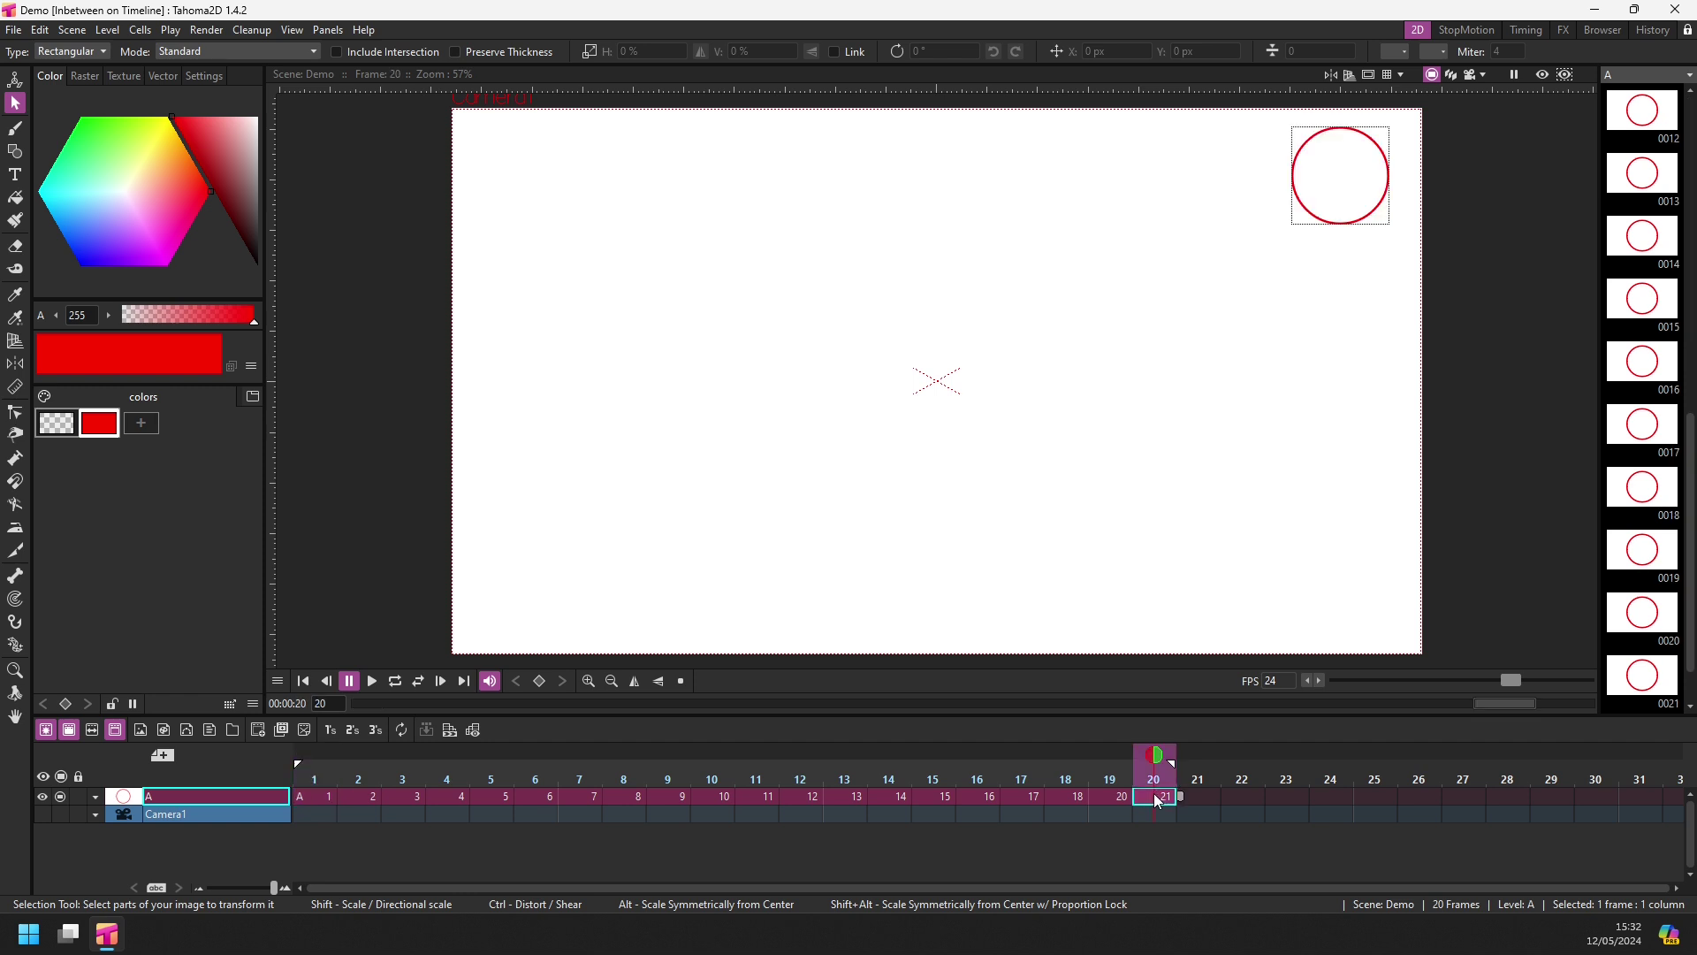
# Step: With the Control Point Editor, bend the final circle's bottom and left sides inward
pyautogui.click(17, 414)
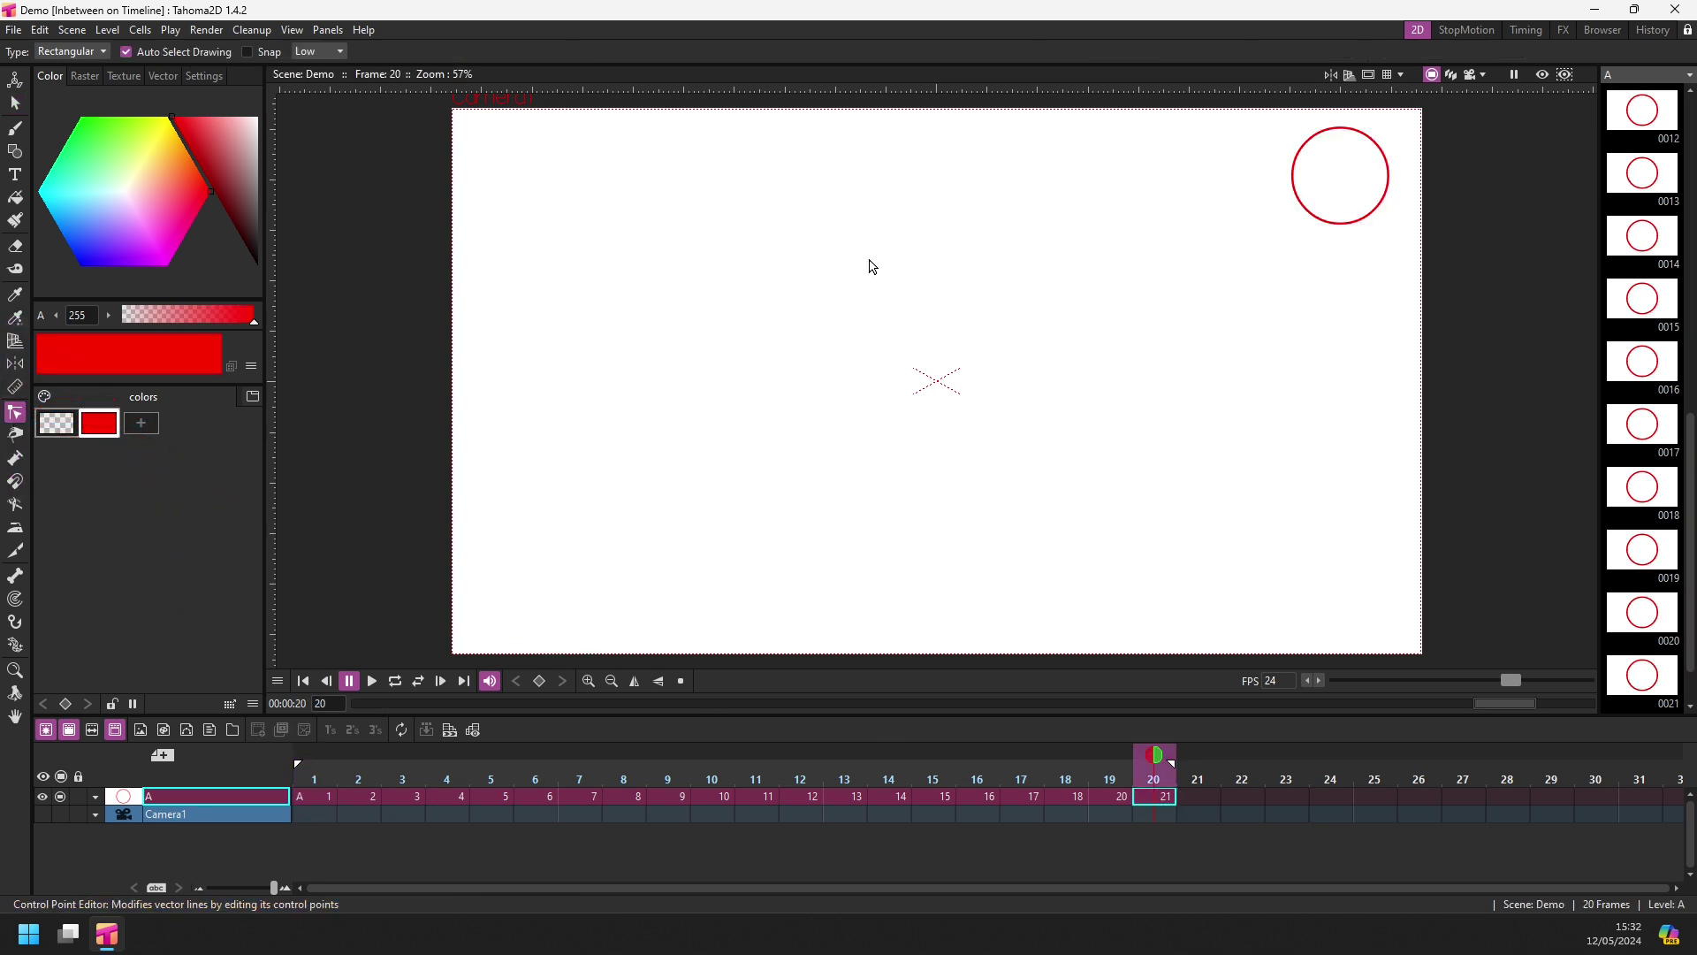
pyautogui.click(1310, 216)
pyautogui.scroll(1, 1360, 213)
pyautogui.scroll(1, 1345, 180)
pyautogui.scroll(1, 1332, 186)
pyautogui.middleClick(1128, 323)
pyautogui.scroll(2, 859, 364)
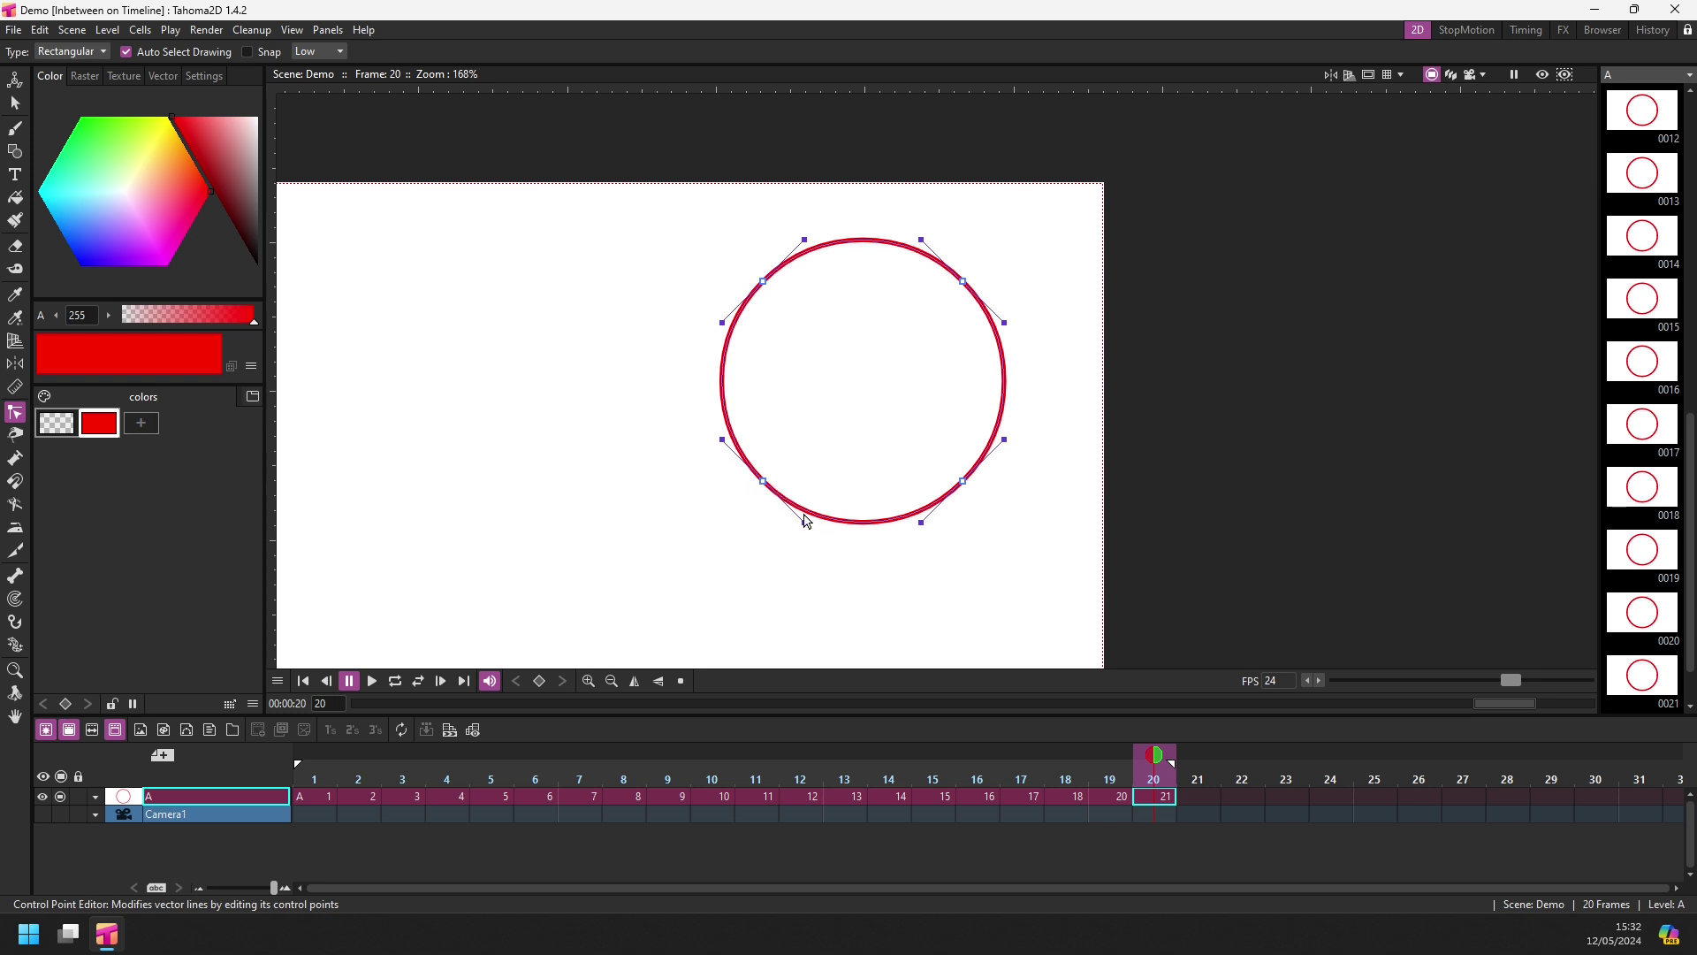
pyautogui.moveTo(806, 526)
pyautogui.mouseDown()
pyautogui.moveTo(839, 495)
pyautogui.moveTo(784, 521)
pyautogui.mouseUp()
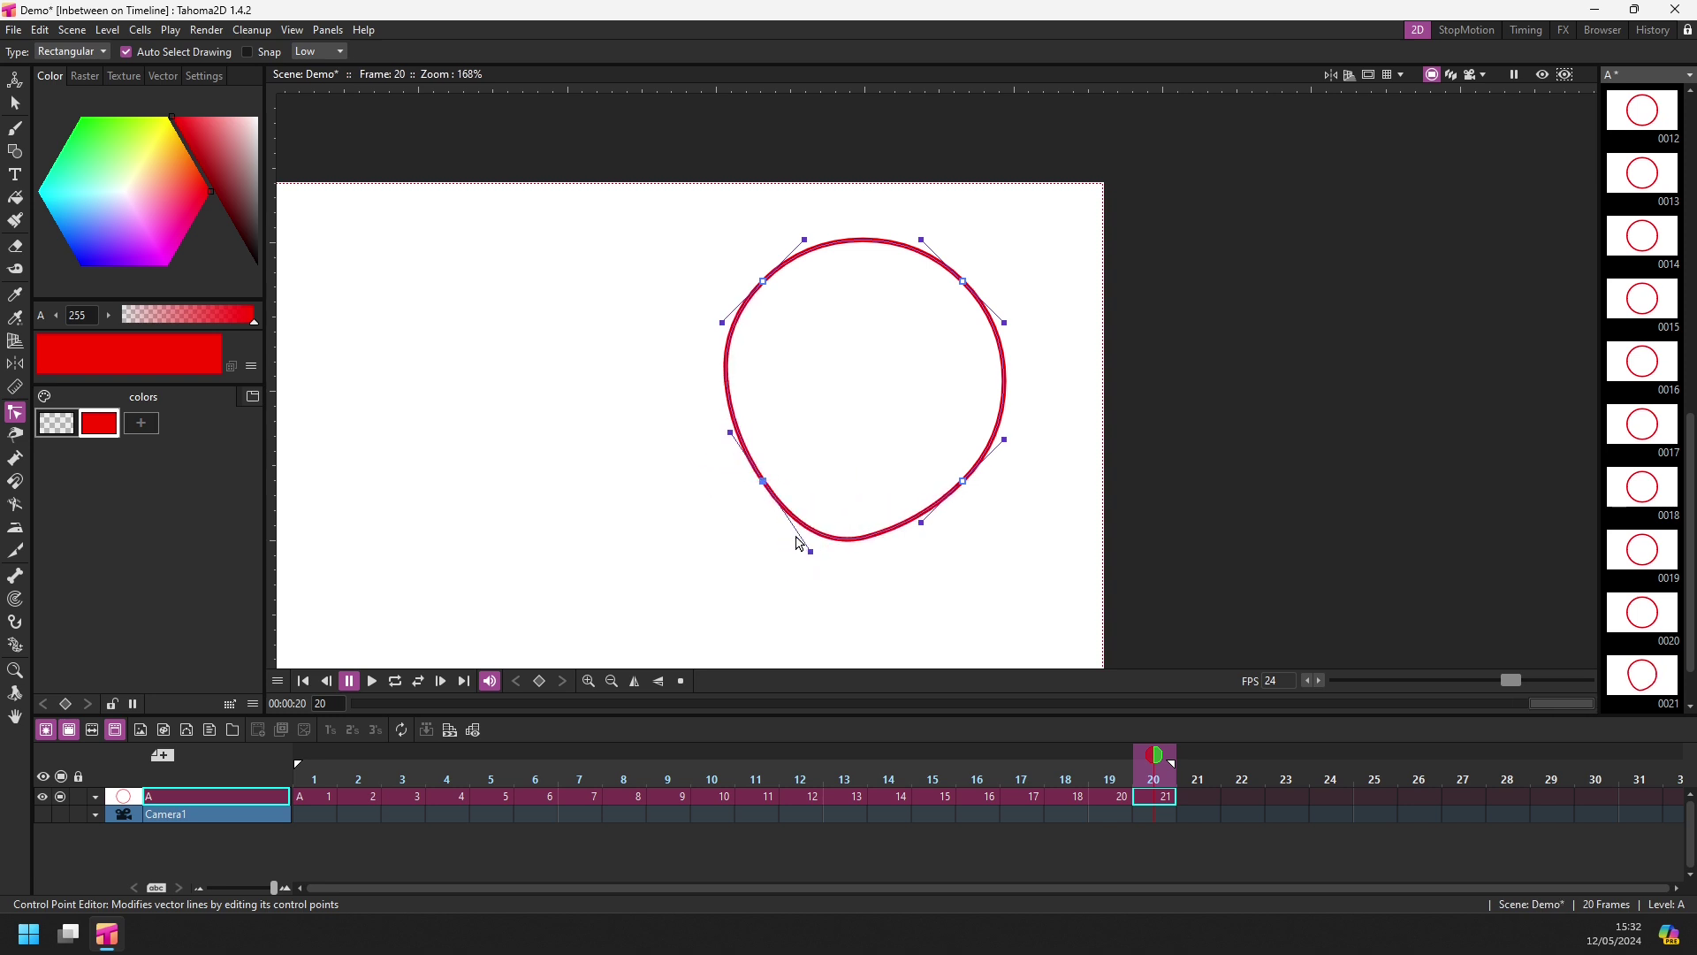
pyautogui.moveTo(730, 431); pyautogui.dragTo(708, 464)
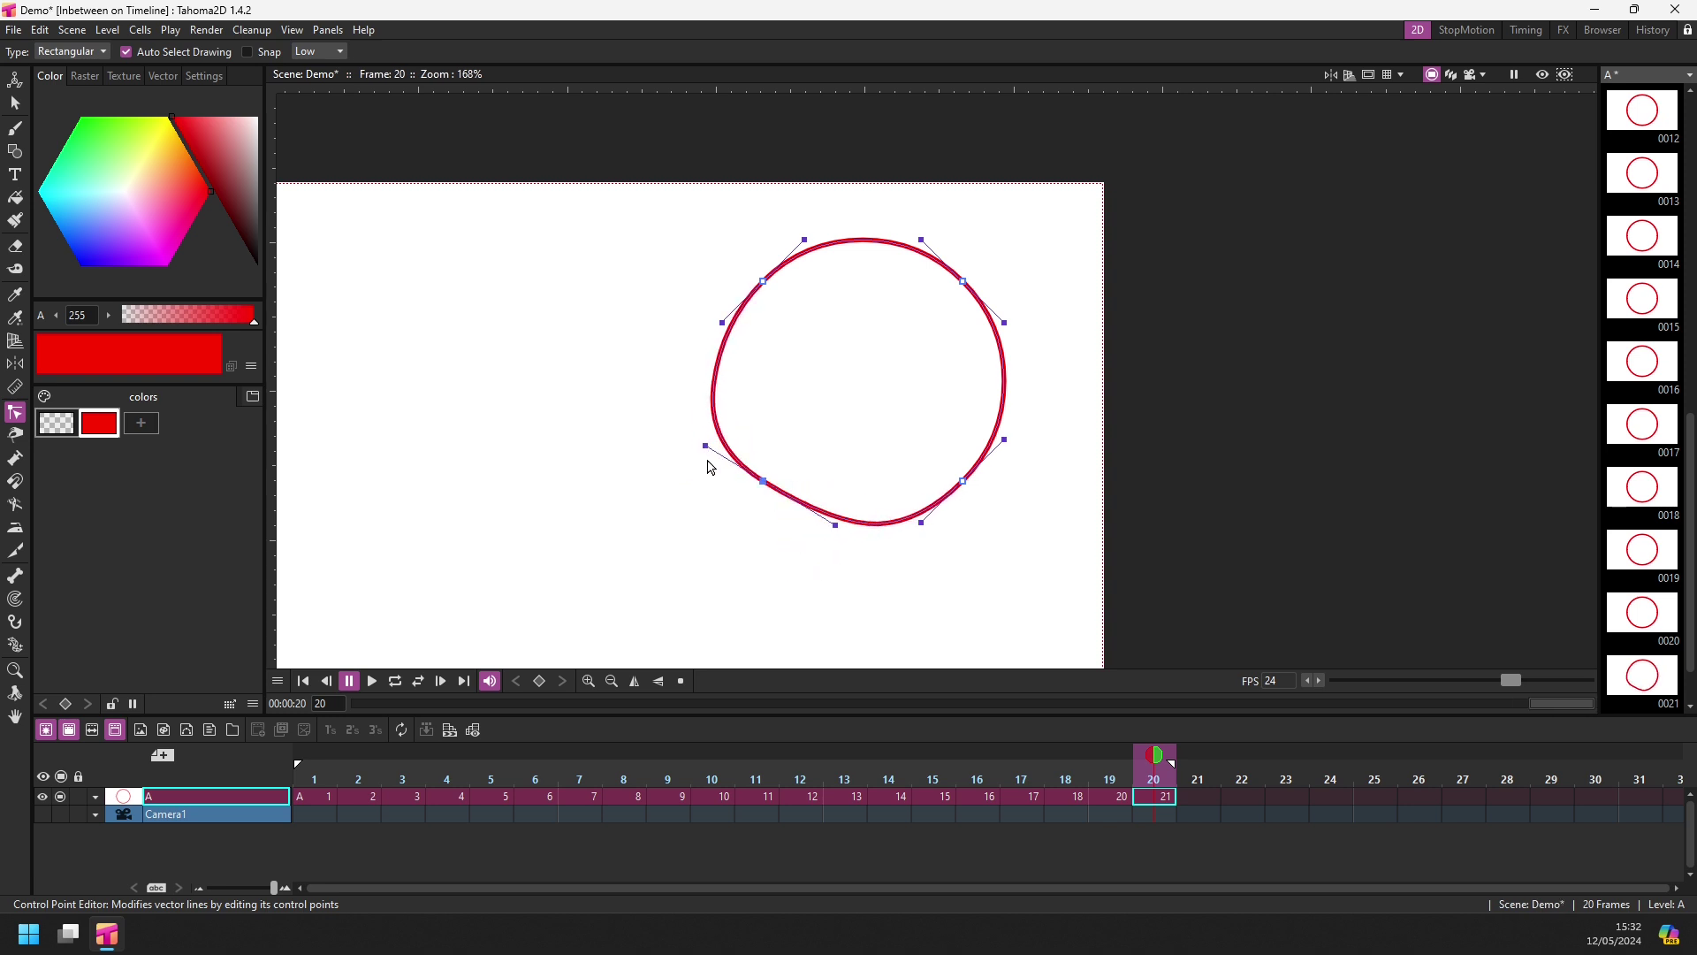
pyautogui.moveTo(835, 525)
pyautogui.mouseDown()
pyautogui.moveTo(859, 486)
pyautogui.moveTo(851, 380)
pyautogui.mouseUp()
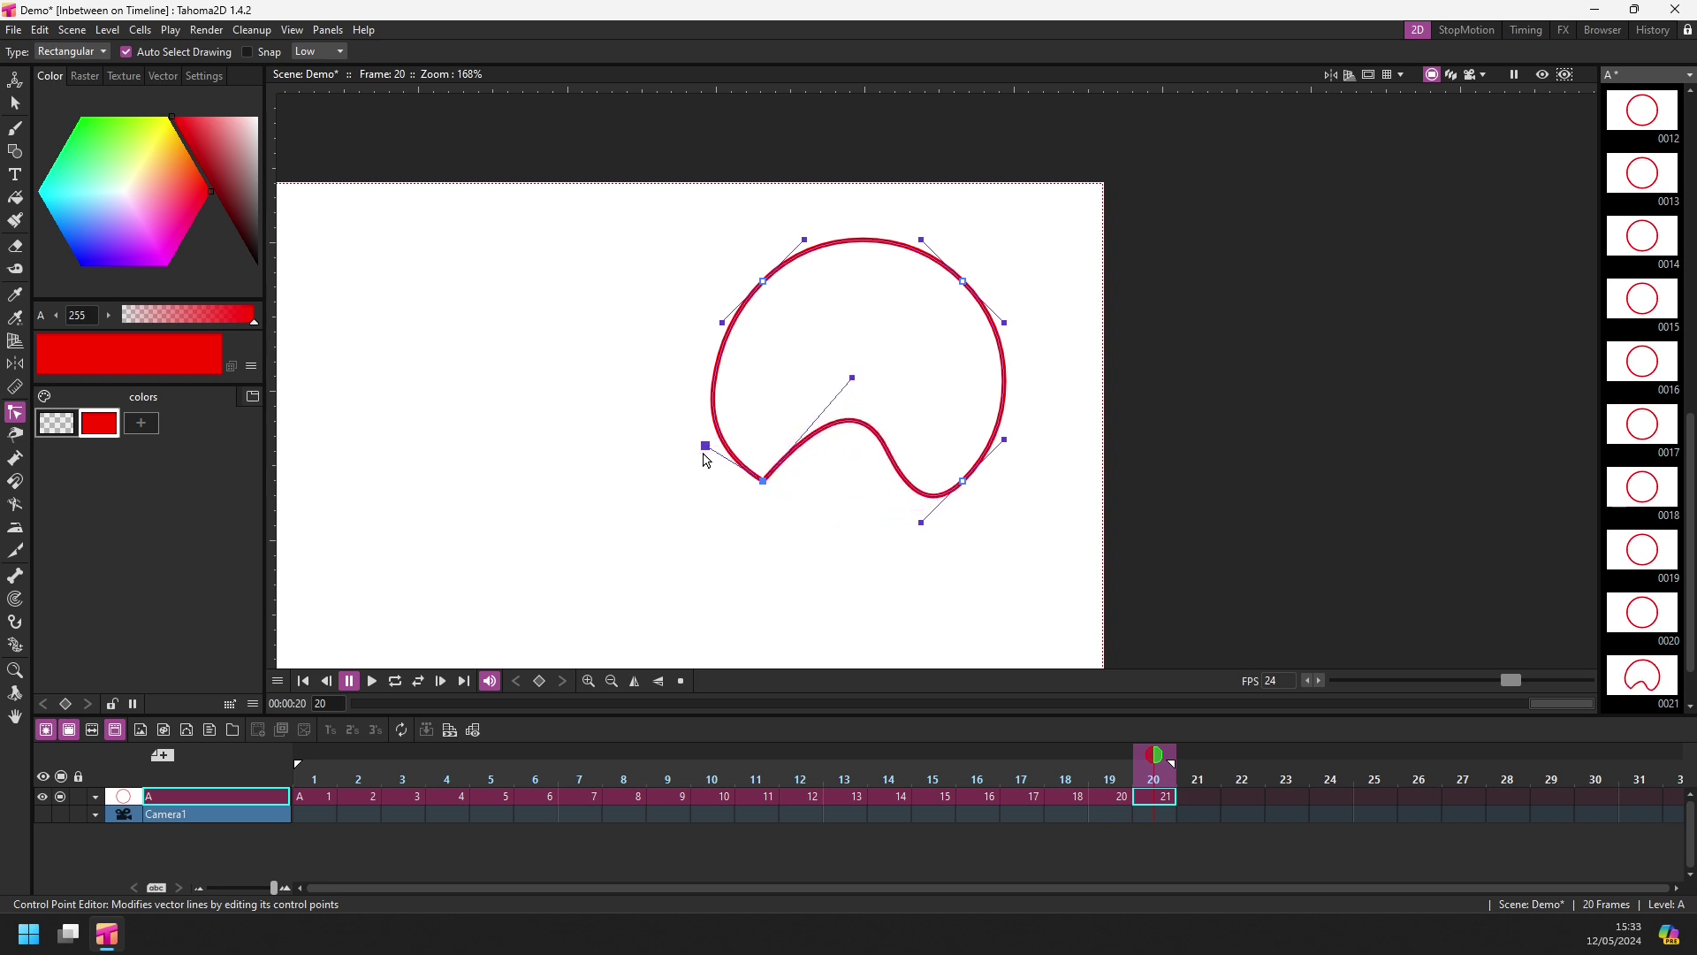
pyautogui.moveTo(705, 446); pyautogui.dragTo(836, 362)
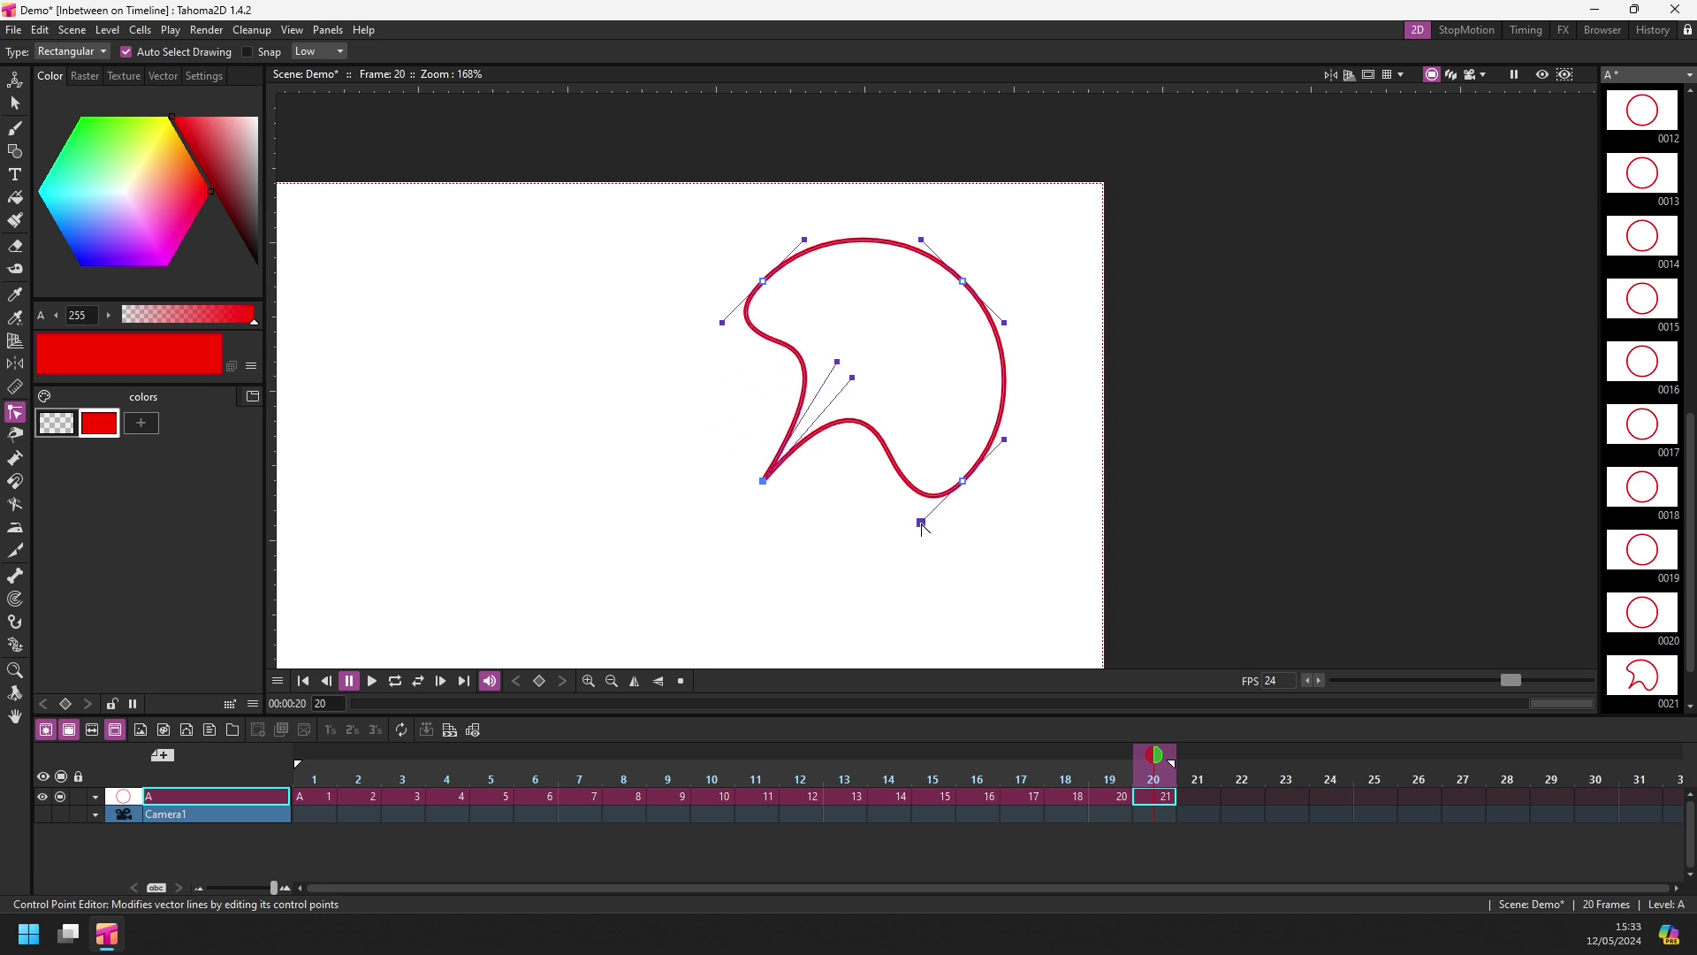
pyautogui.moveTo(922, 522); pyautogui.dragTo(904, 354)
# Step: Sharpen the right and top arcs into concave star points, fit the view, and save
pyautogui.moveTo(1003, 325)
pyautogui.mouseDown()
pyautogui.moveTo(904, 355)
pyautogui.moveTo(908, 321)
pyautogui.mouseUp()
pyautogui.moveTo(921, 242); pyautogui.dragTo(870, 329)
pyautogui.moveTo(802, 242)
pyautogui.mouseDown()
pyautogui.moveTo(809, 389)
pyautogui.moveTo(899, 414)
pyautogui.moveTo(906, 383)
pyautogui.mouseUp()
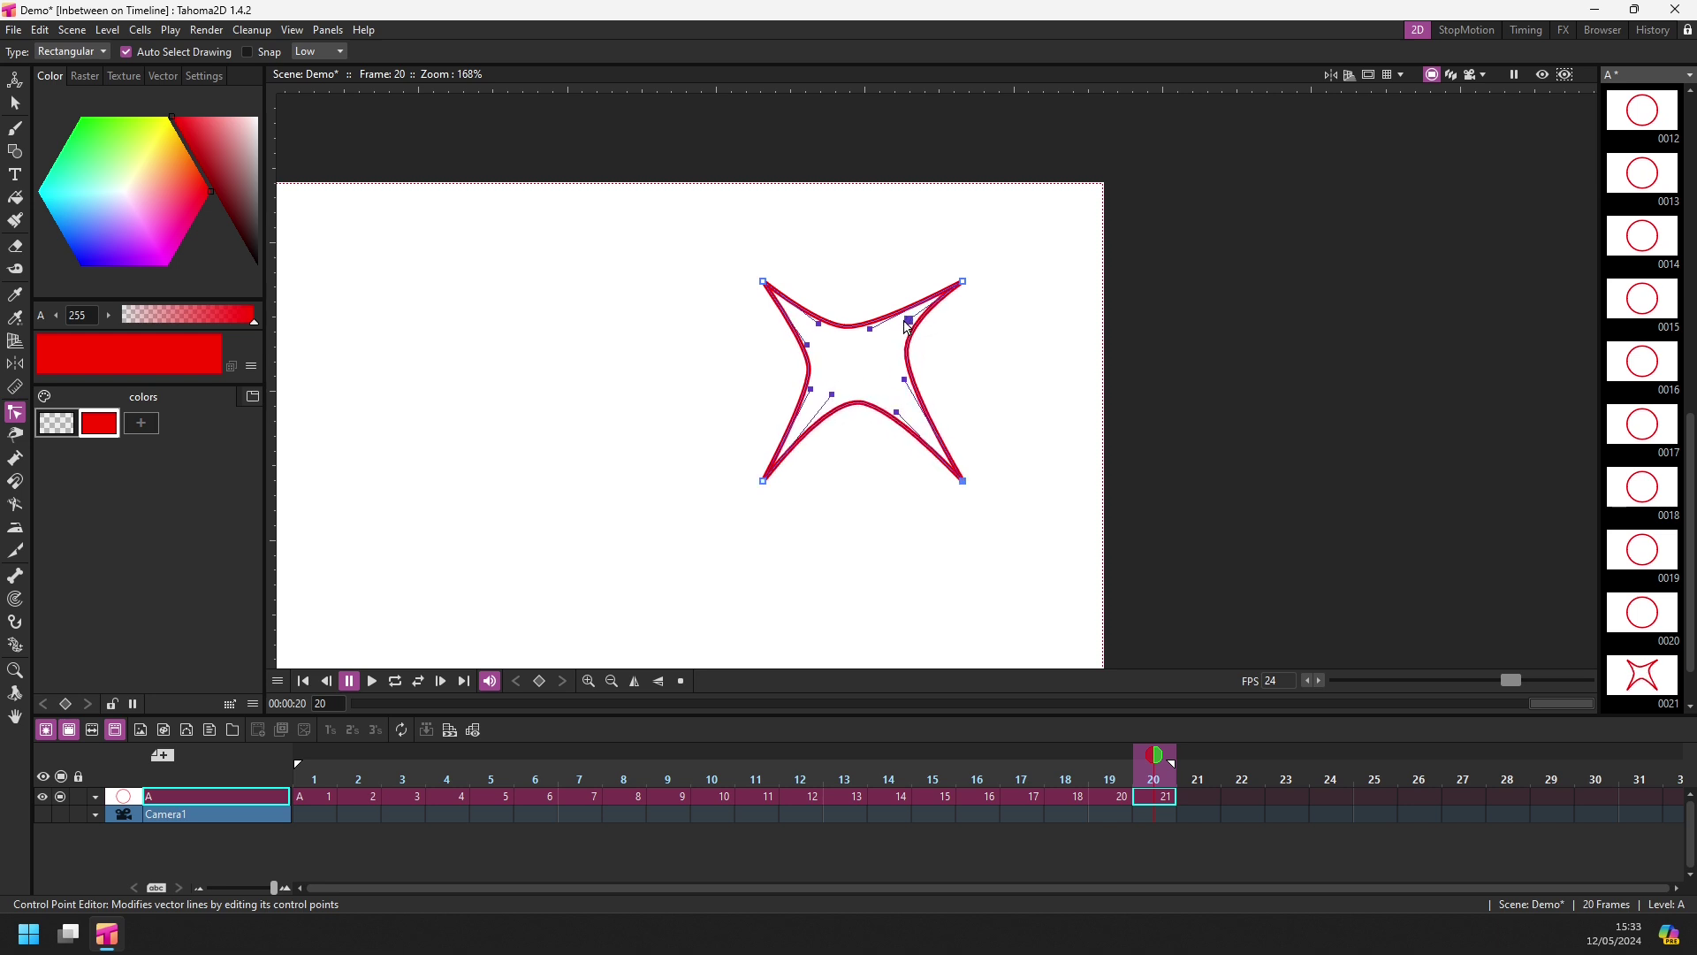
pyautogui.moveTo(909, 320); pyautogui.dragTo(883, 337)
pyautogui.click(820, 325)
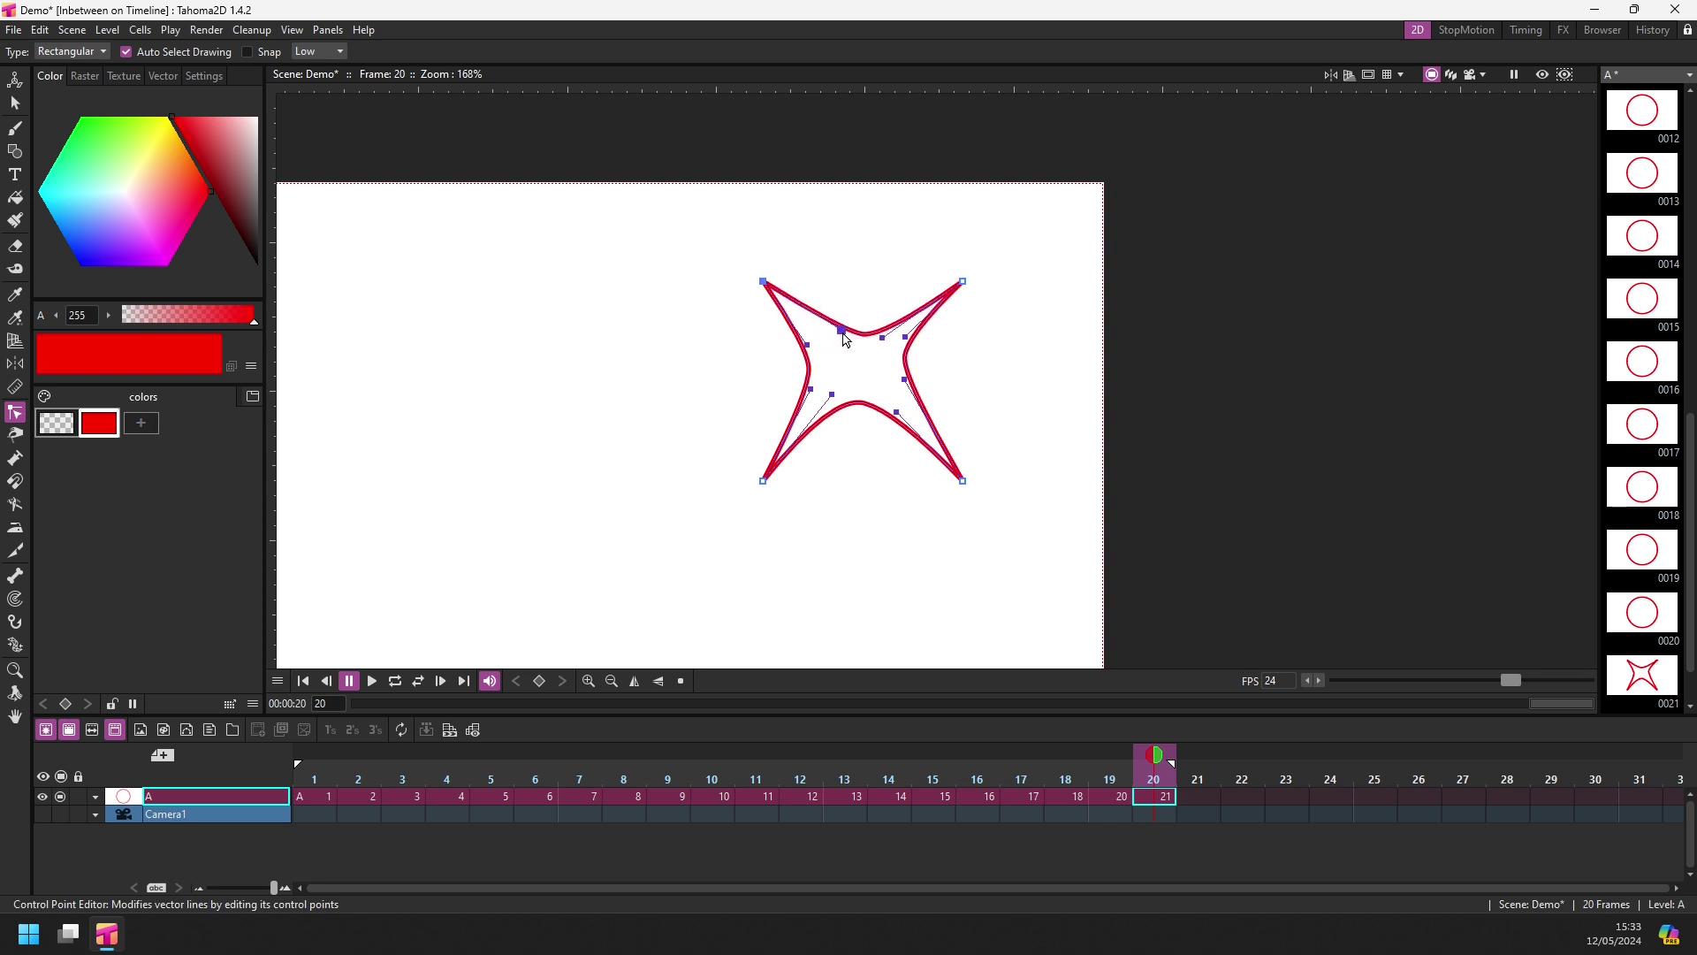
pyautogui.click(680, 681)
pyautogui.hotkey('ctrl', 's')
# Step: With the Selection tool, apply Ease In/Out inbetweening across frames 1–20 of level A
pyautogui.click(1113, 796)
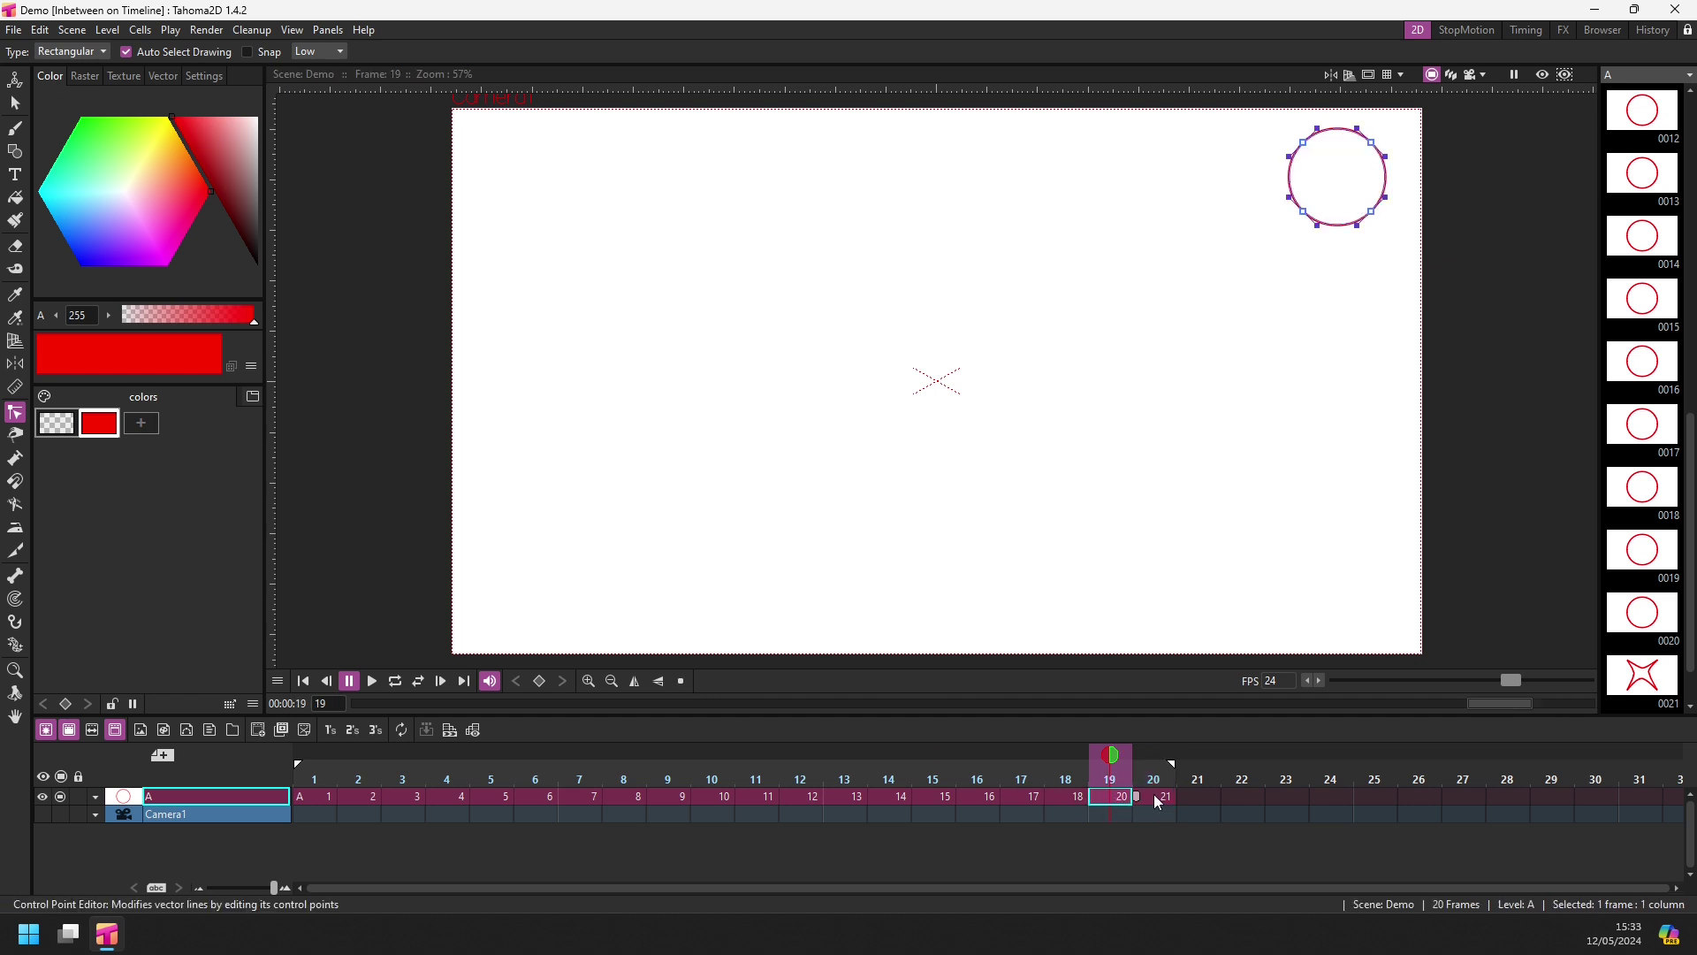
pyautogui.click(1157, 795)
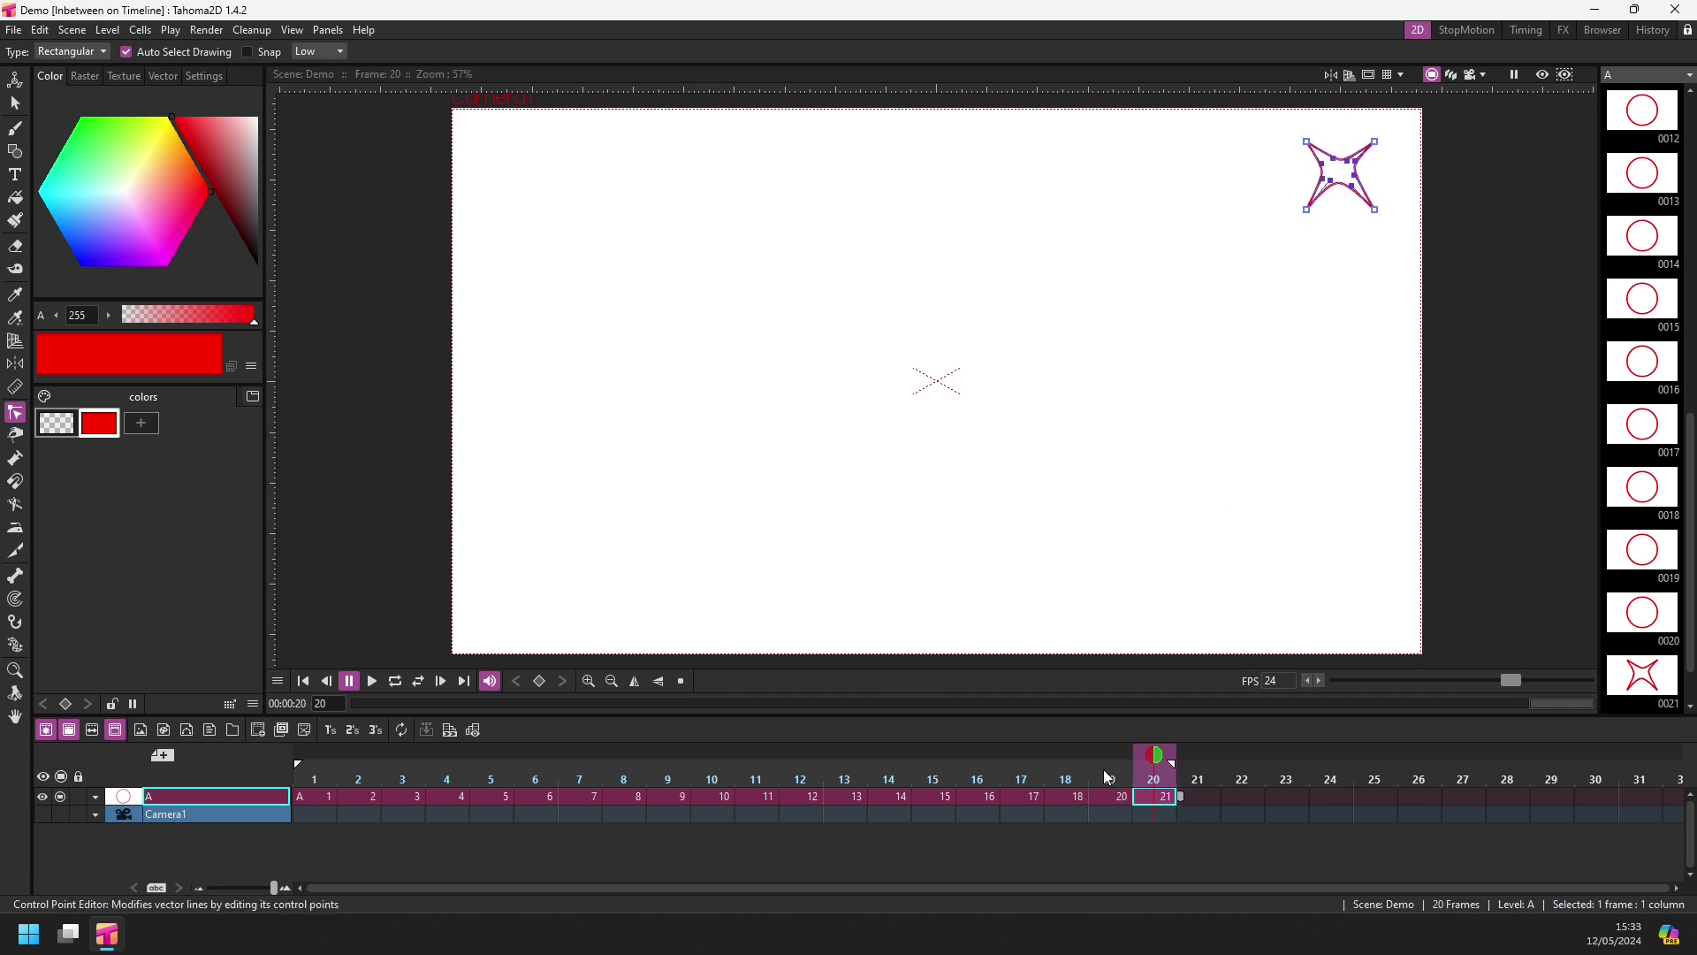
pyautogui.moveTo(1109, 762); pyautogui.dragTo(624, 767)
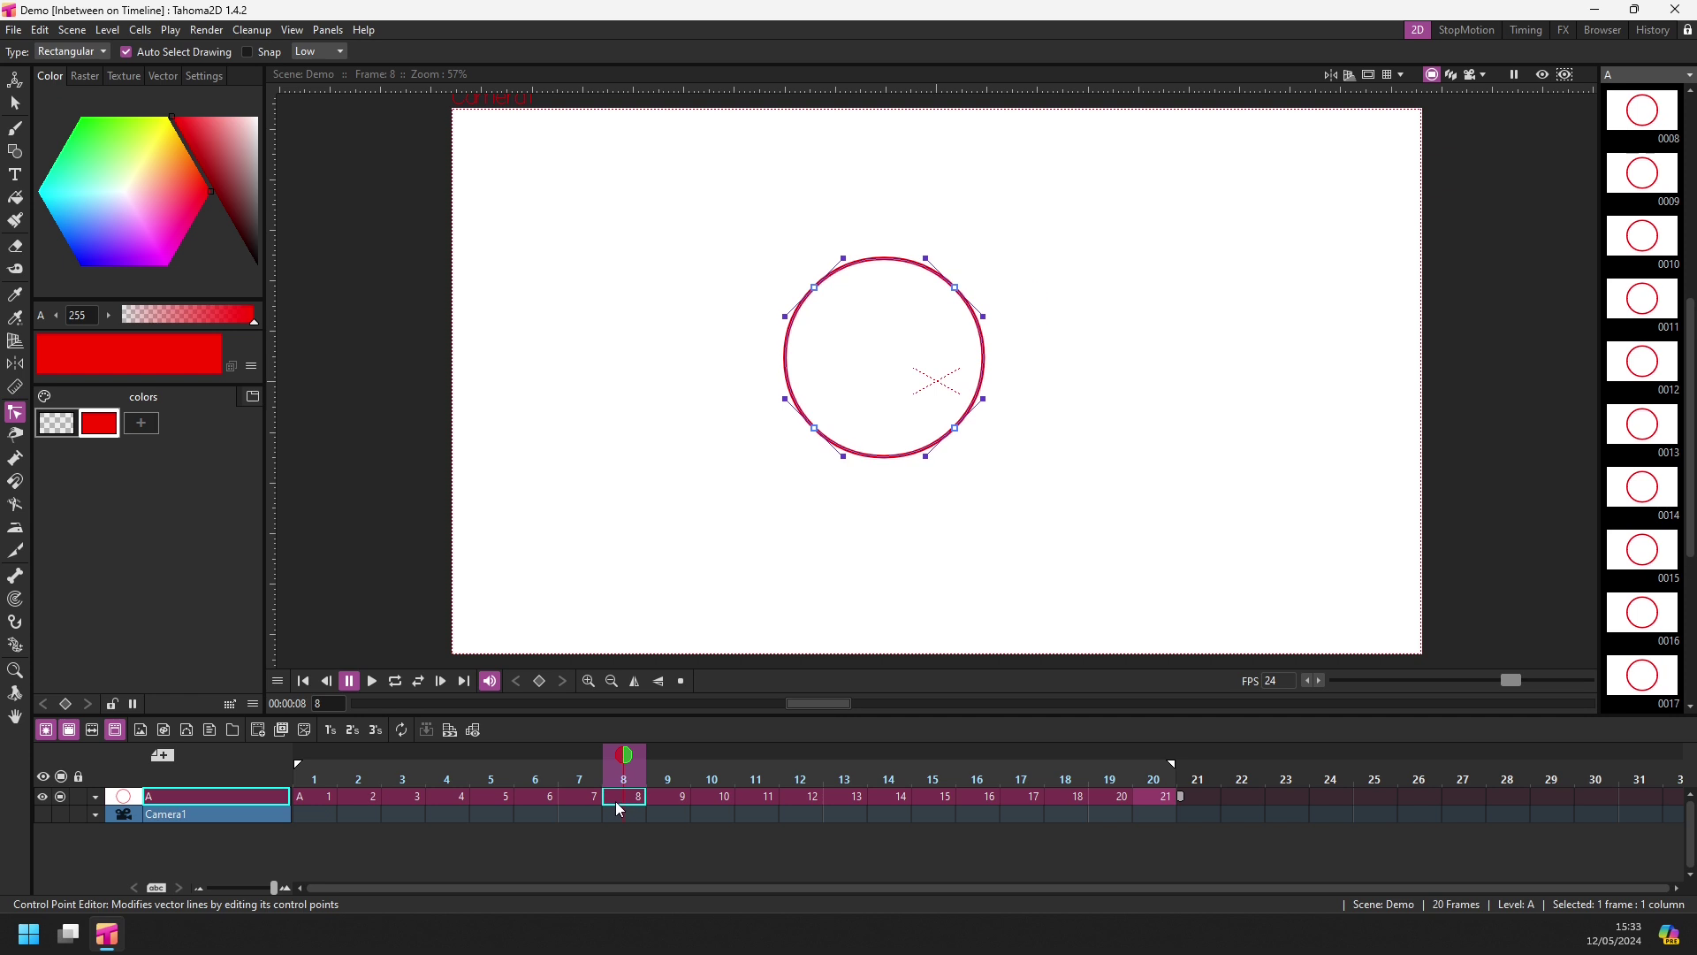
pyautogui.click(16, 104)
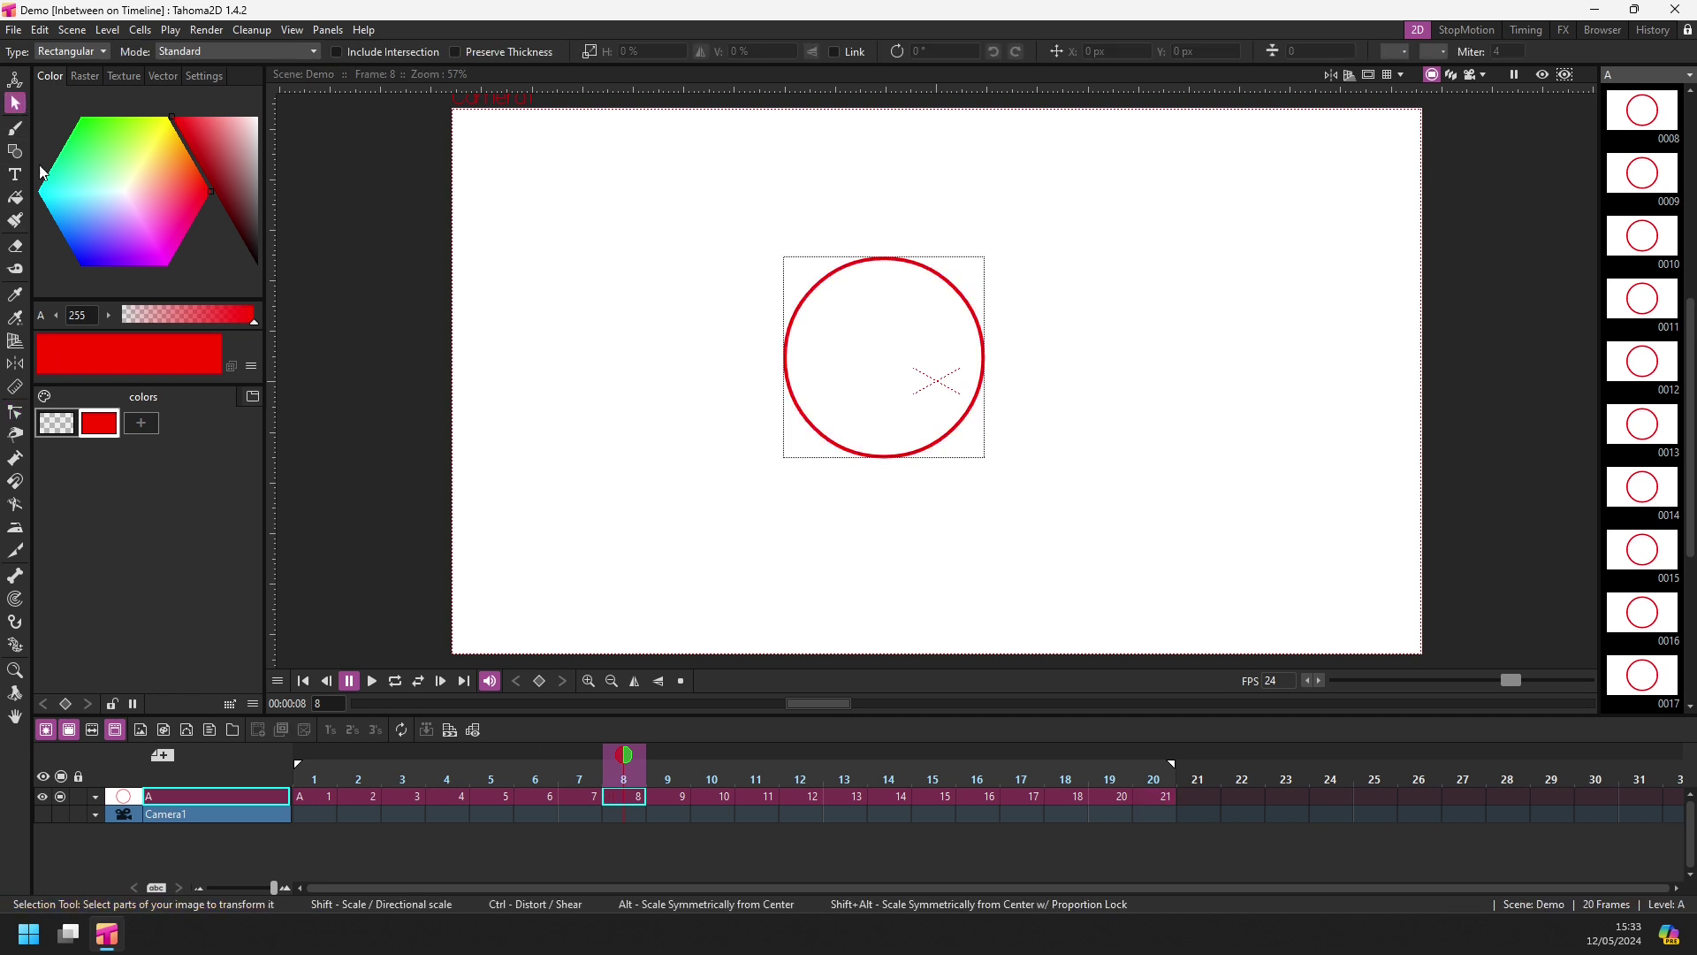
pyautogui.click(319, 798)
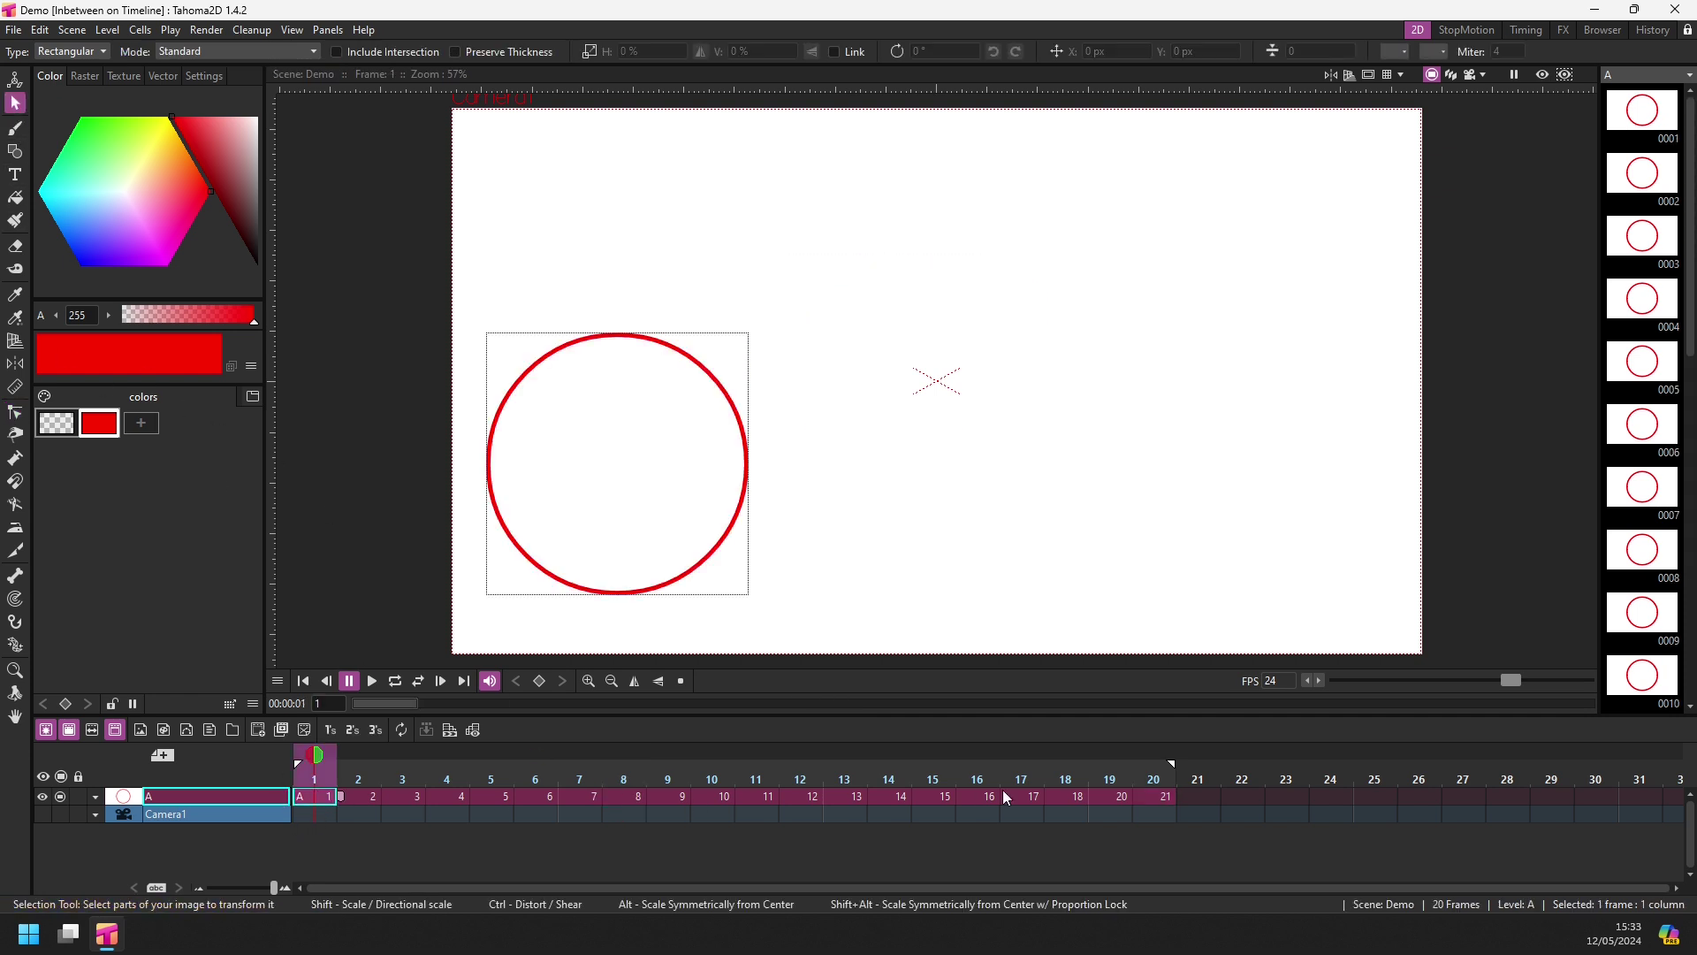
pyautogui.keyDown('shift'); pyautogui.click(1162, 799); pyautogui.keyUp('shift')
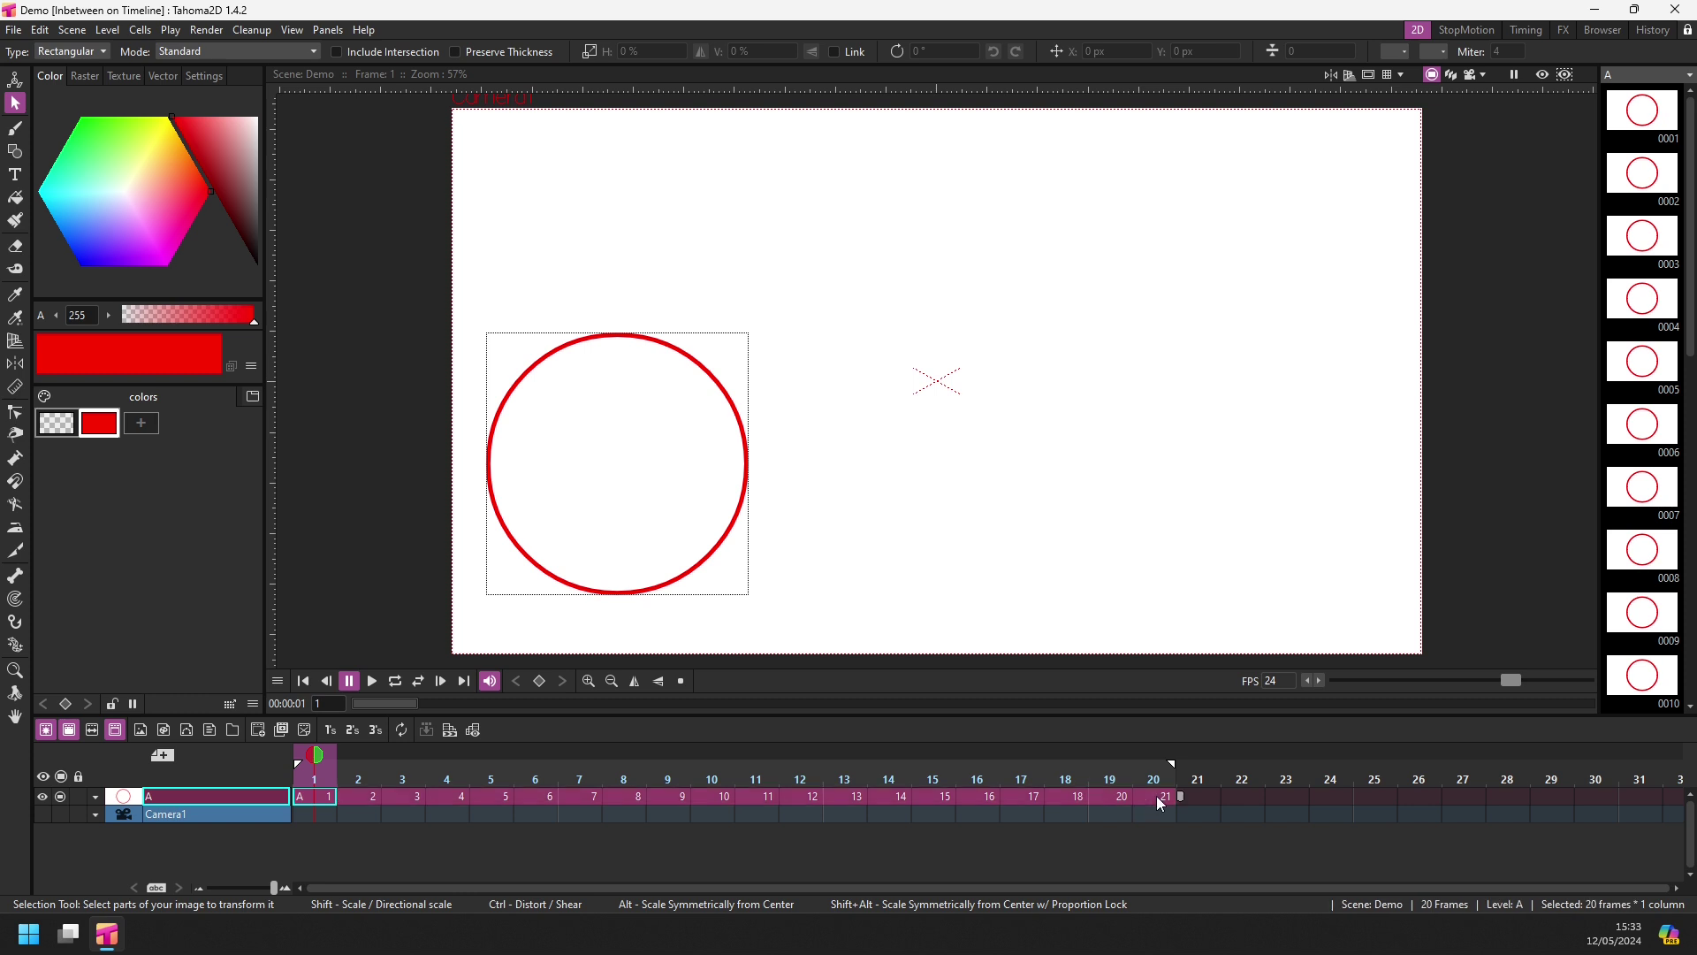
pyautogui.rightClick(901, 799)
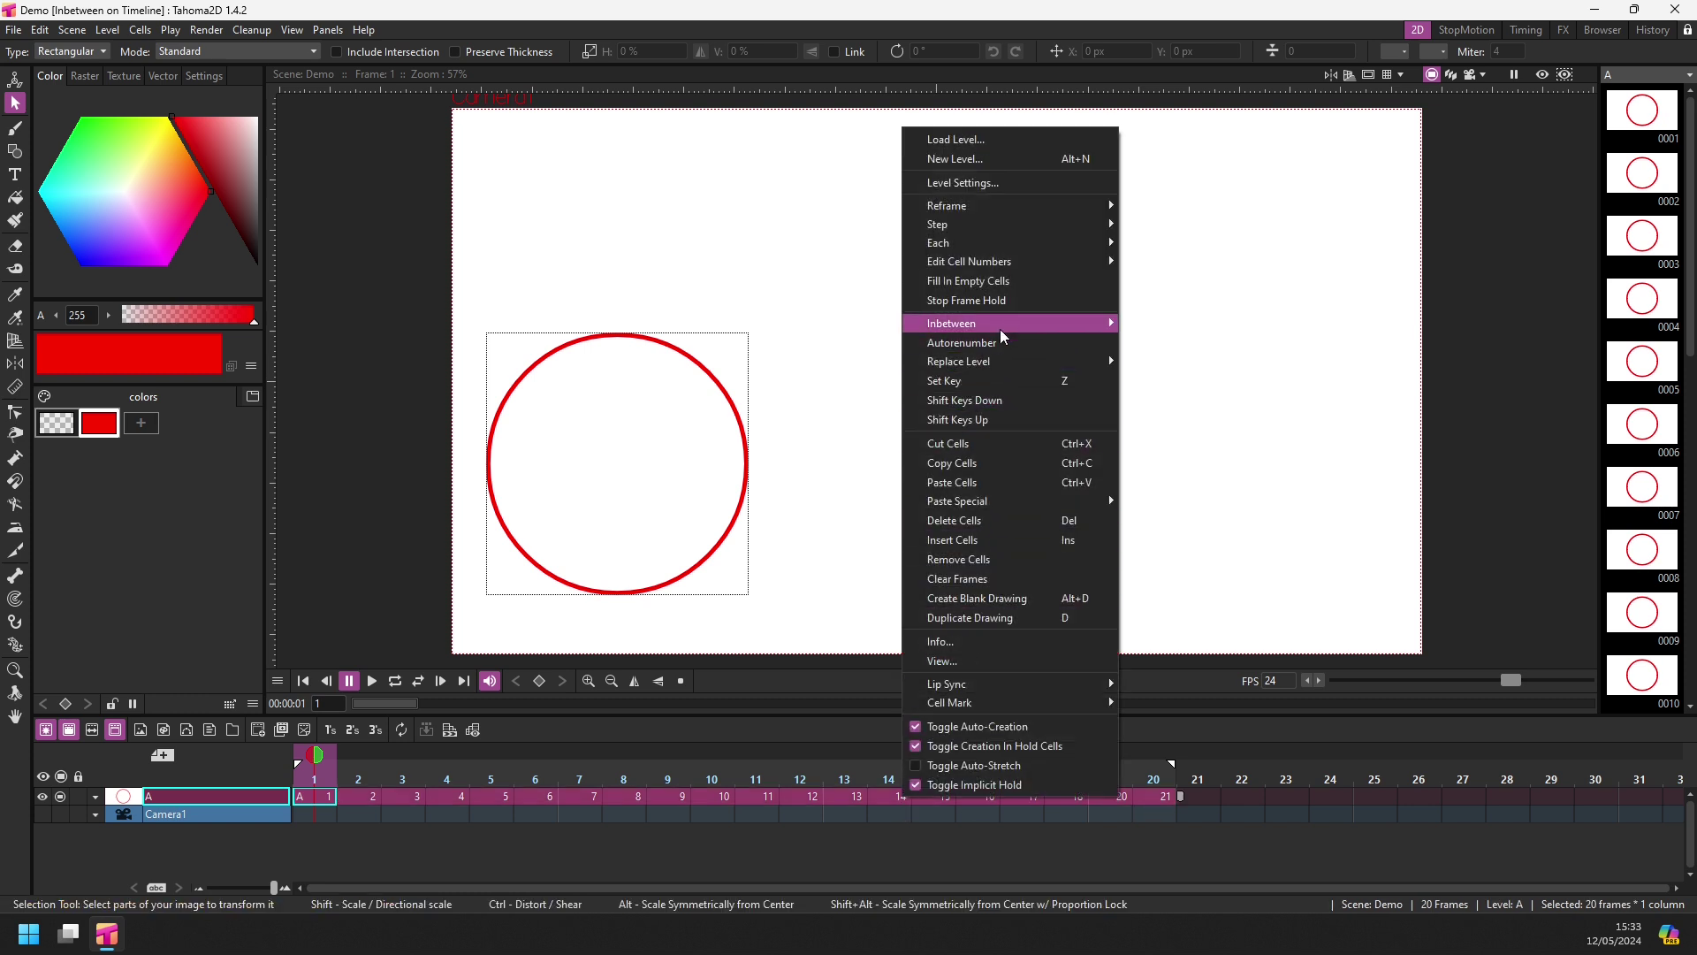
pyautogui.moveTo(952, 324)
pyautogui.click(1180, 383)
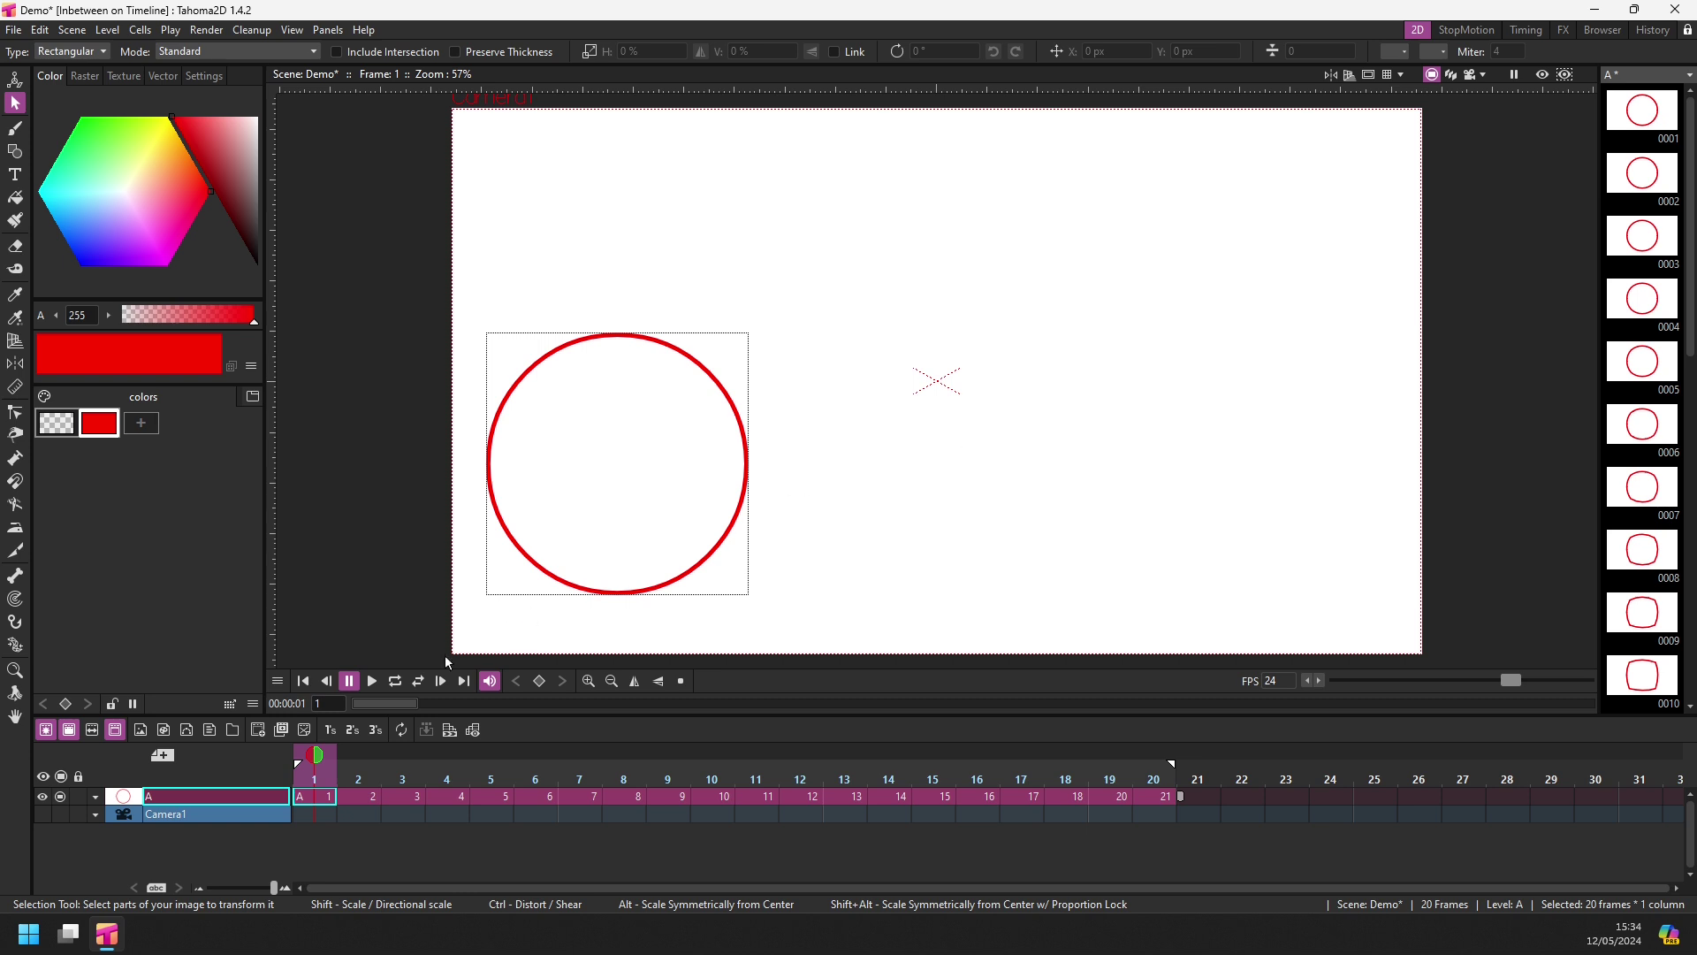
# Step: Preview the animation, then shift the star cell from frame 21 to frame 30
pyautogui.click(418, 681)
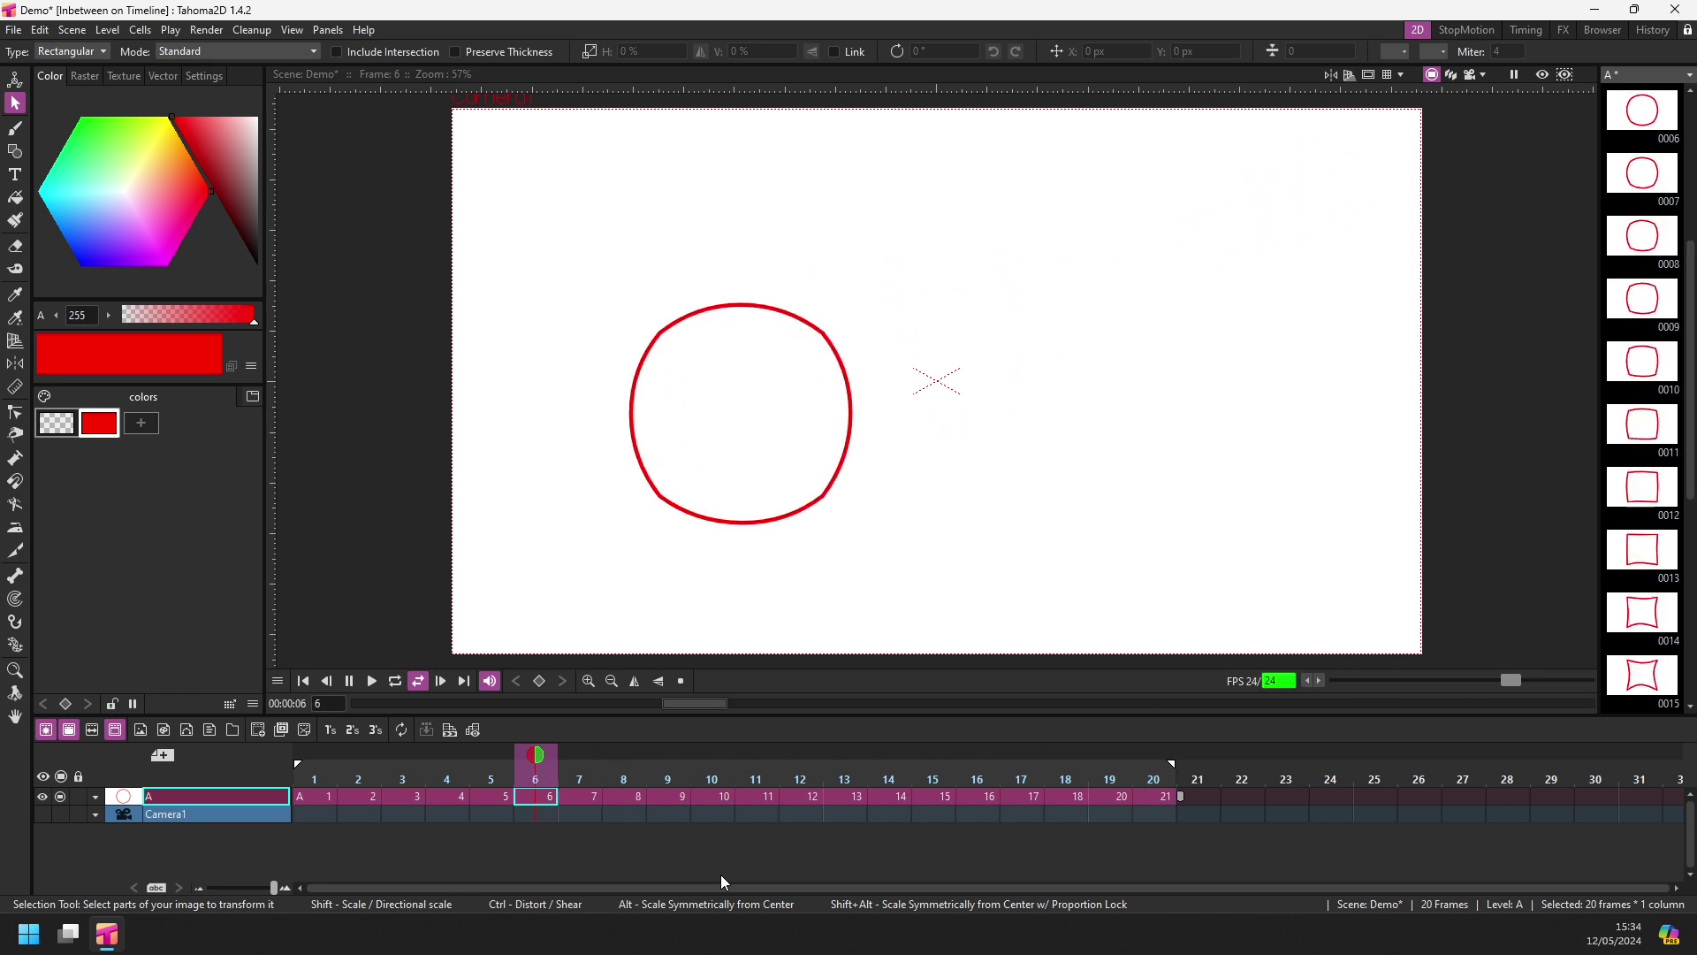
pyautogui.click(371, 681)
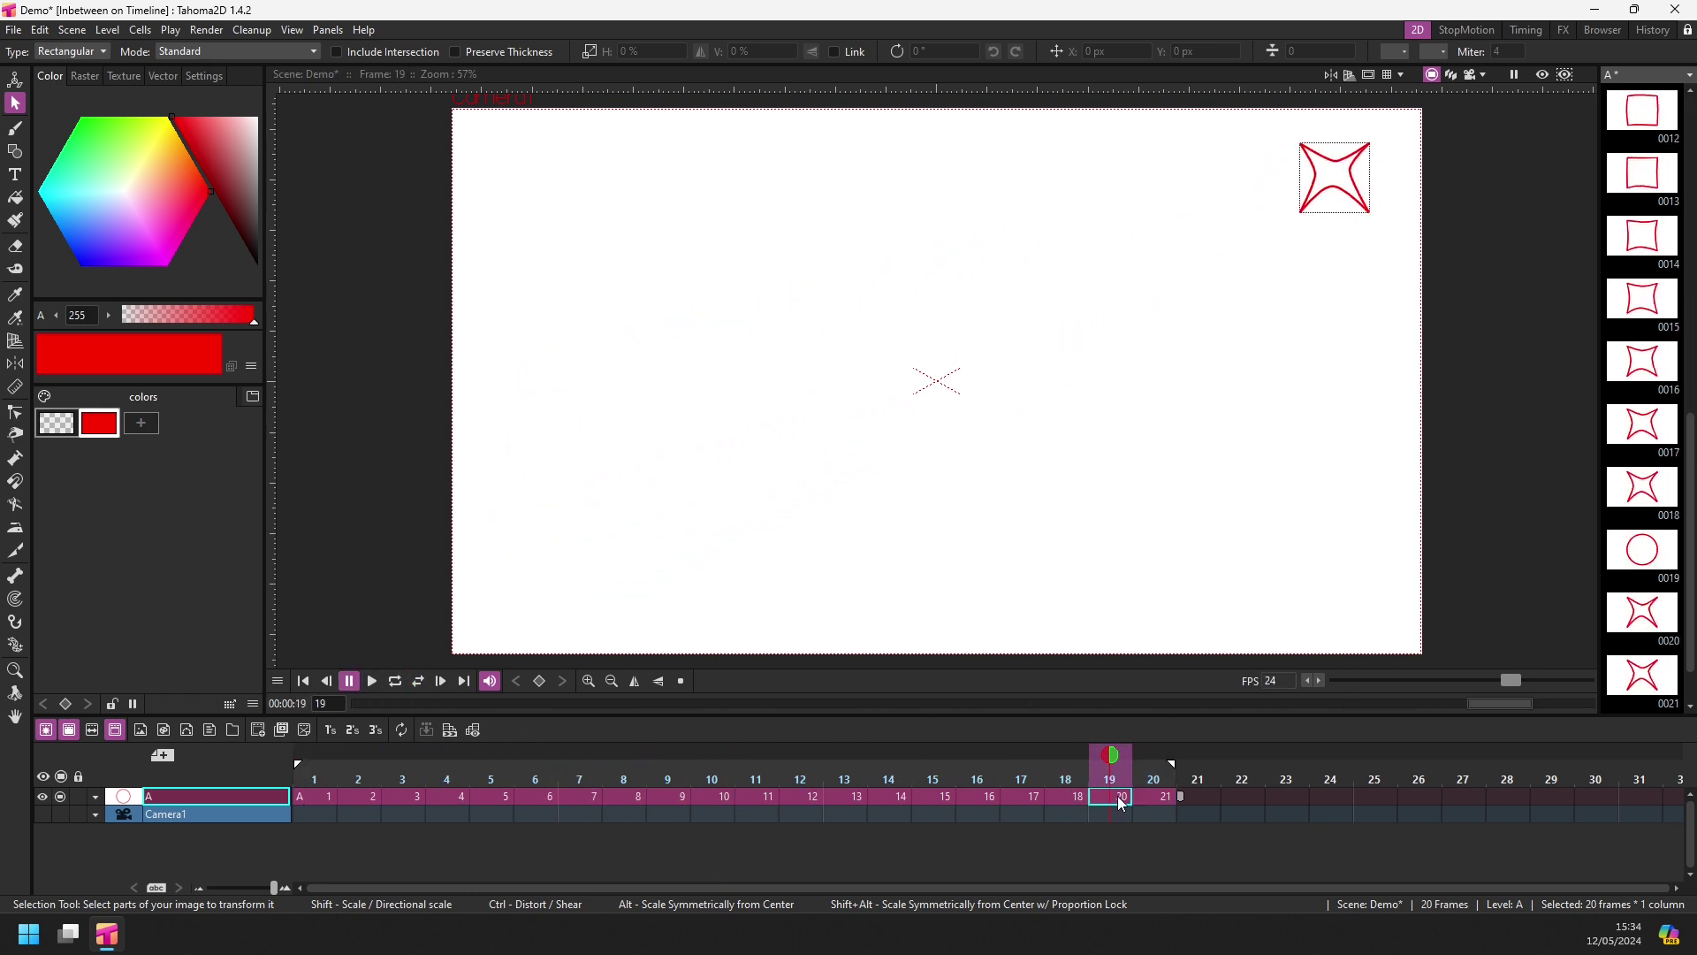
pyautogui.click(1158, 801)
pyautogui.press('Insert')
pyautogui.press('Insert')
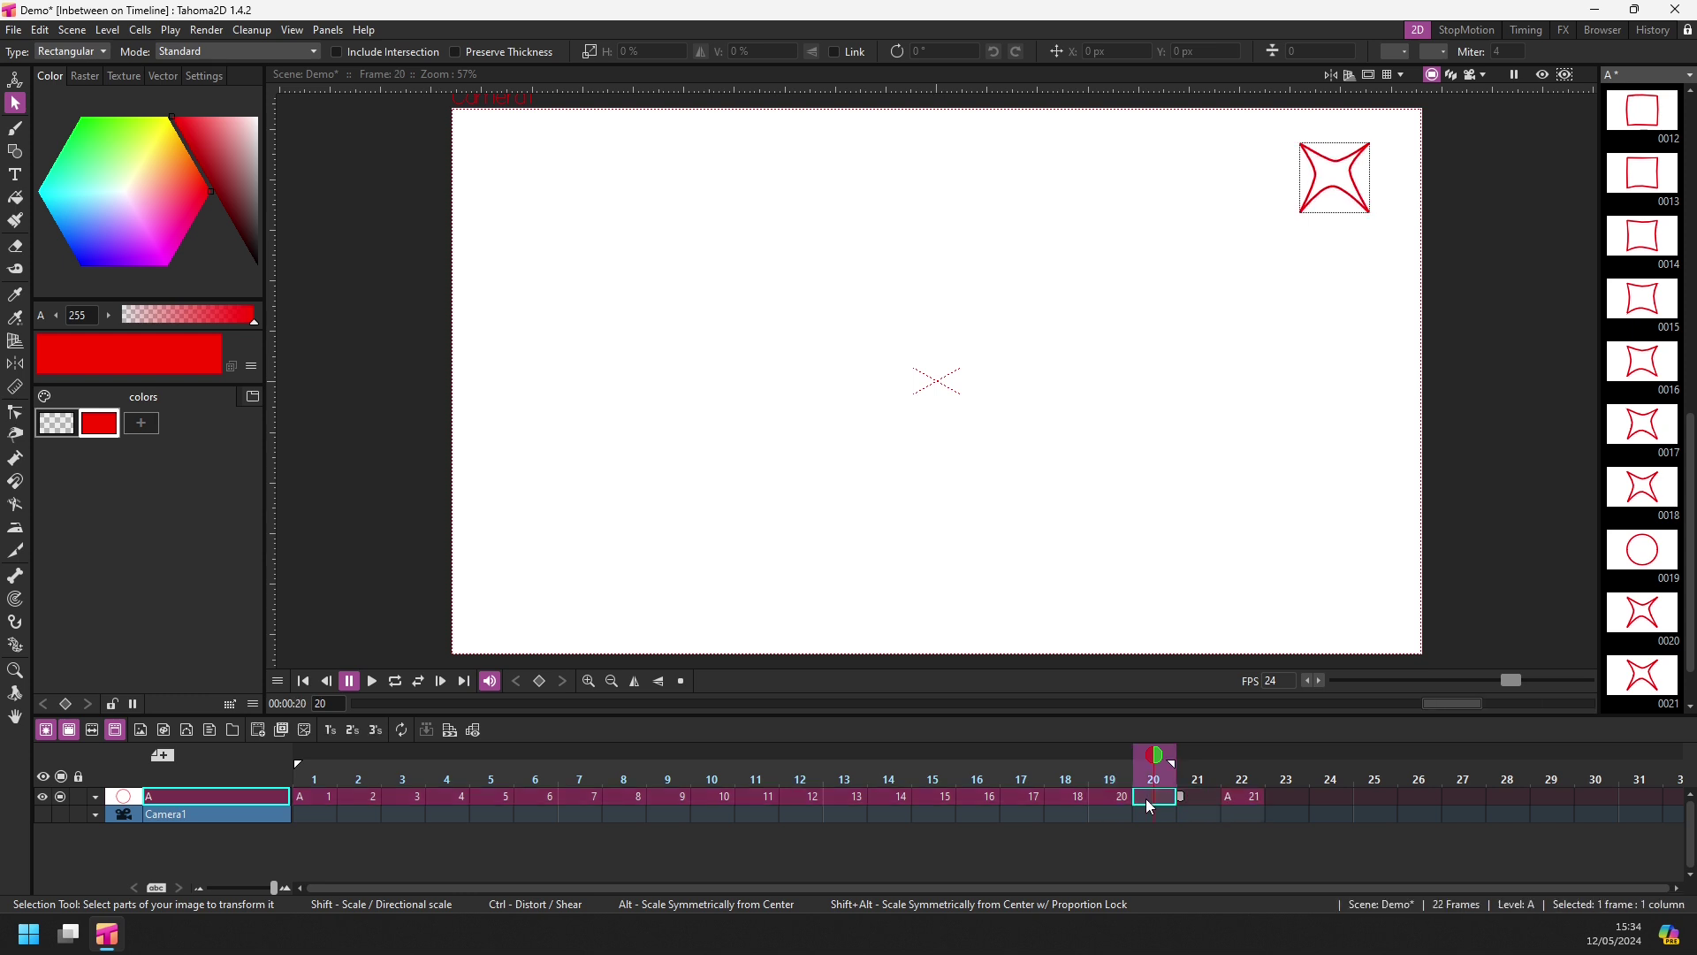
pyautogui.press('Insert')
pyautogui.press('Insert')
pyautogui.press('Insert')
pyautogui.press('Insert')
pyautogui.press('Insert')
pyautogui.press('Insert')
pyautogui.press('Insert')
pyautogui.press('Insert')
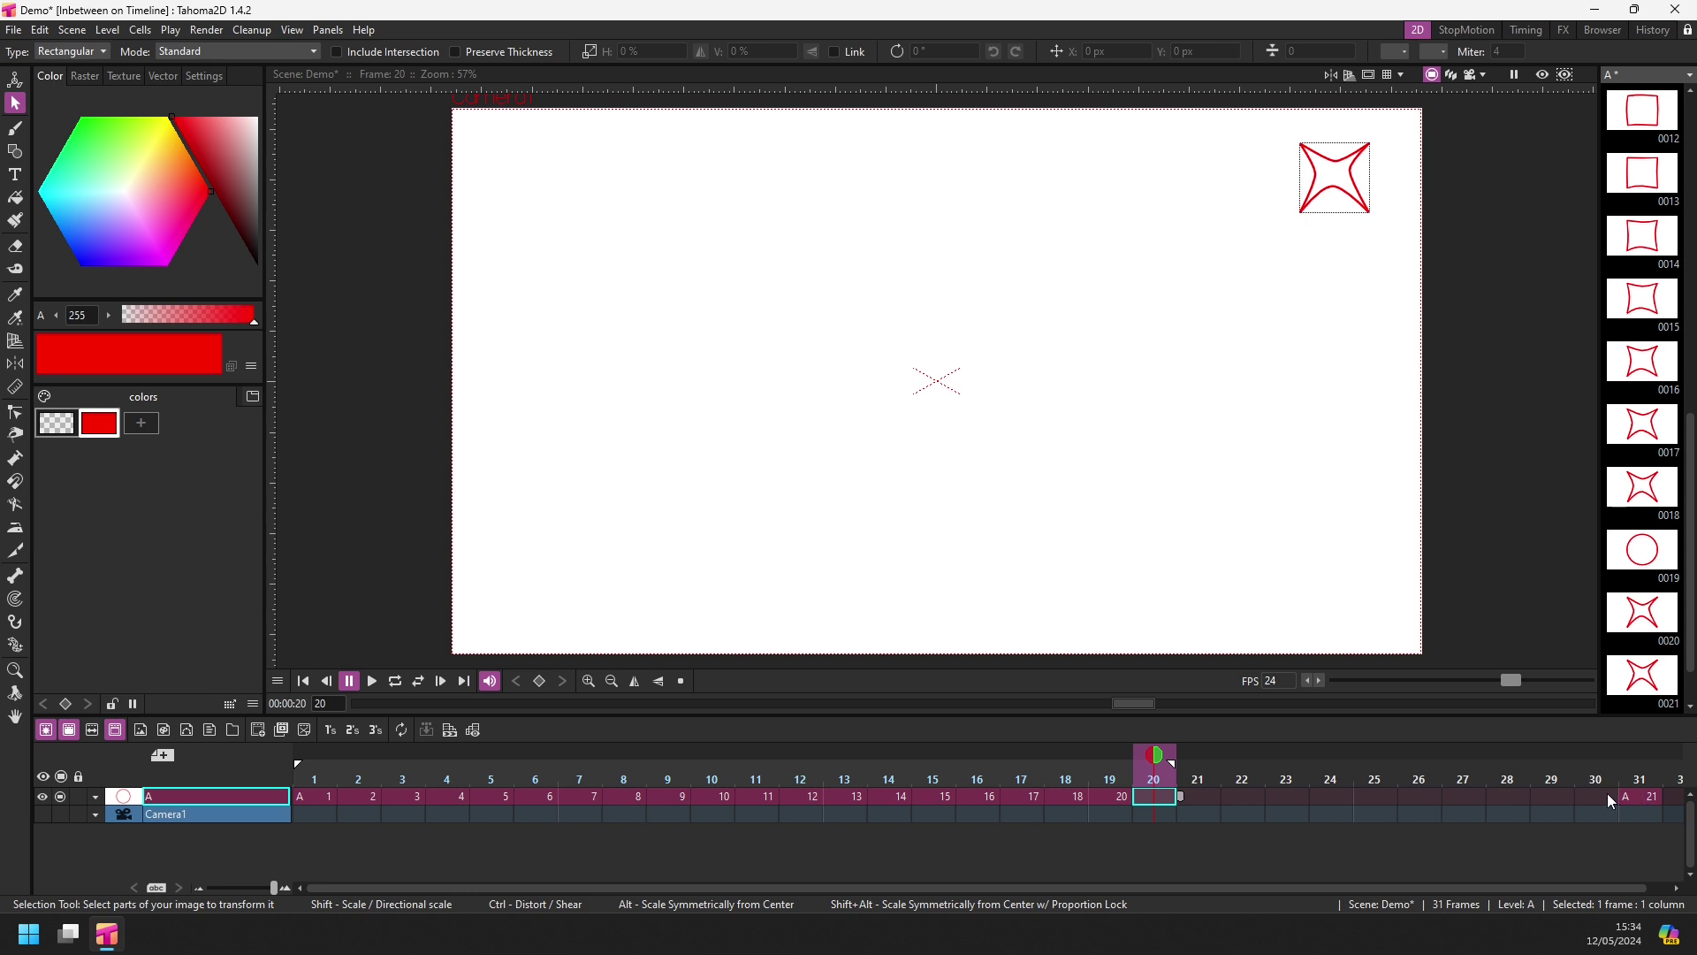
# Step: Fill the empty cells between frames 21 and 30, then return to frame 1
pyautogui.click(1607, 794)
pyautogui.keyDown('shift'); pyautogui.click(1150, 795); pyautogui.keyUp('shift')
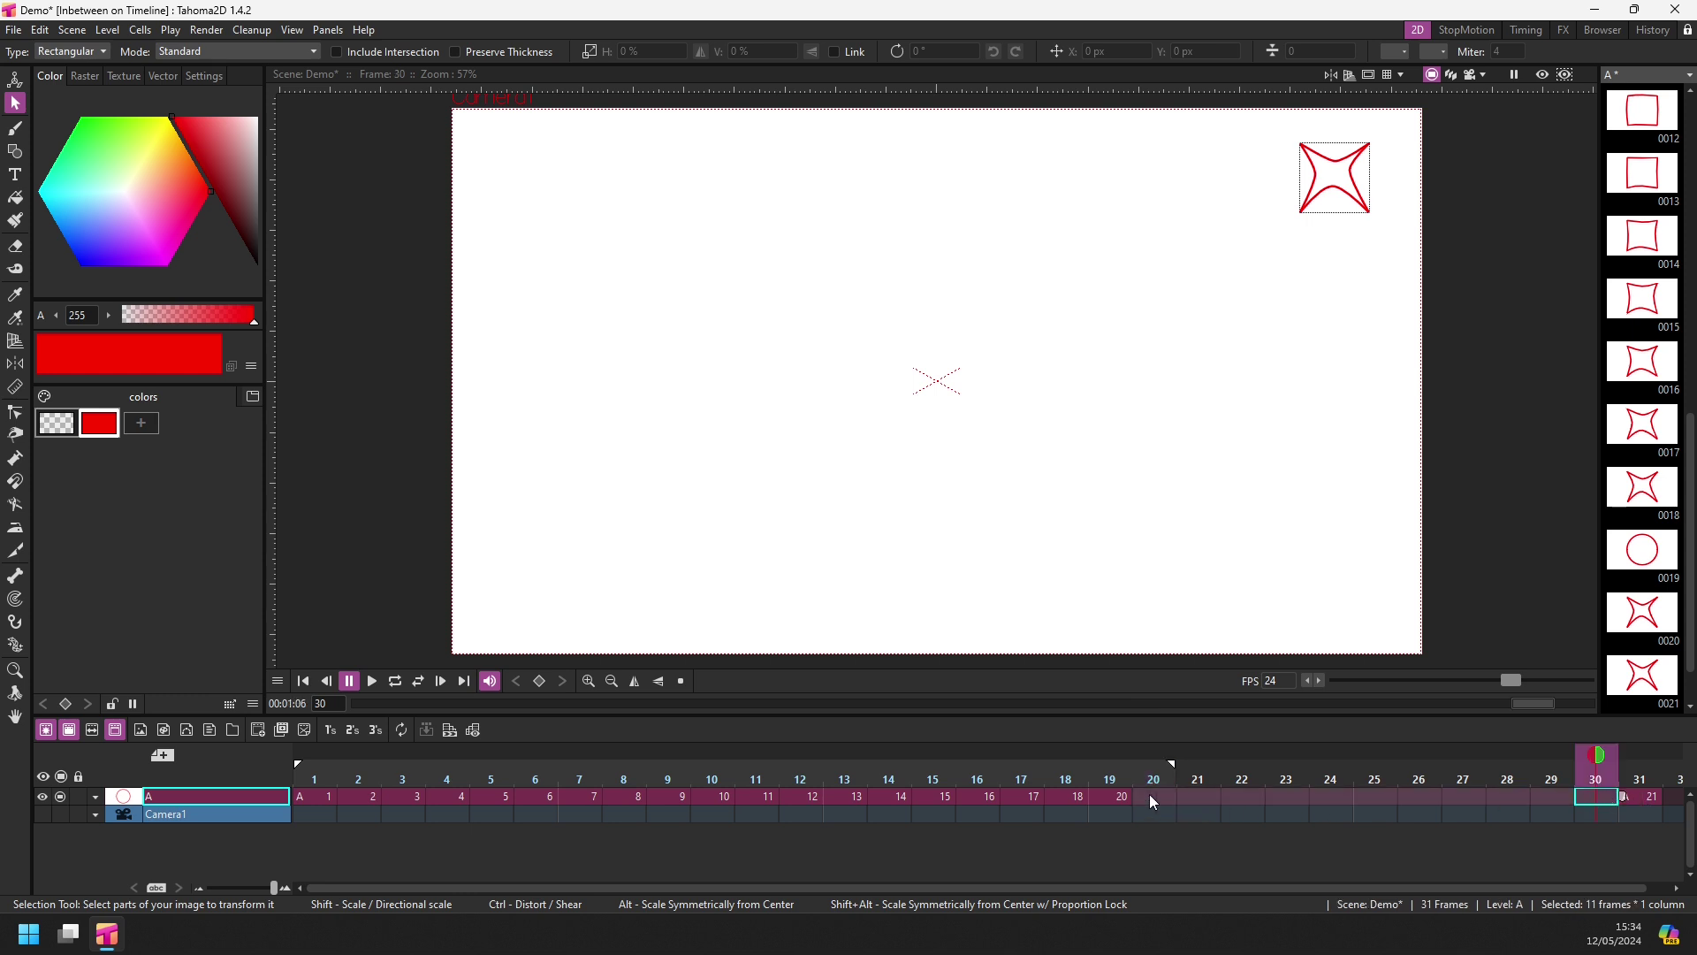
pyautogui.click(319, 798)
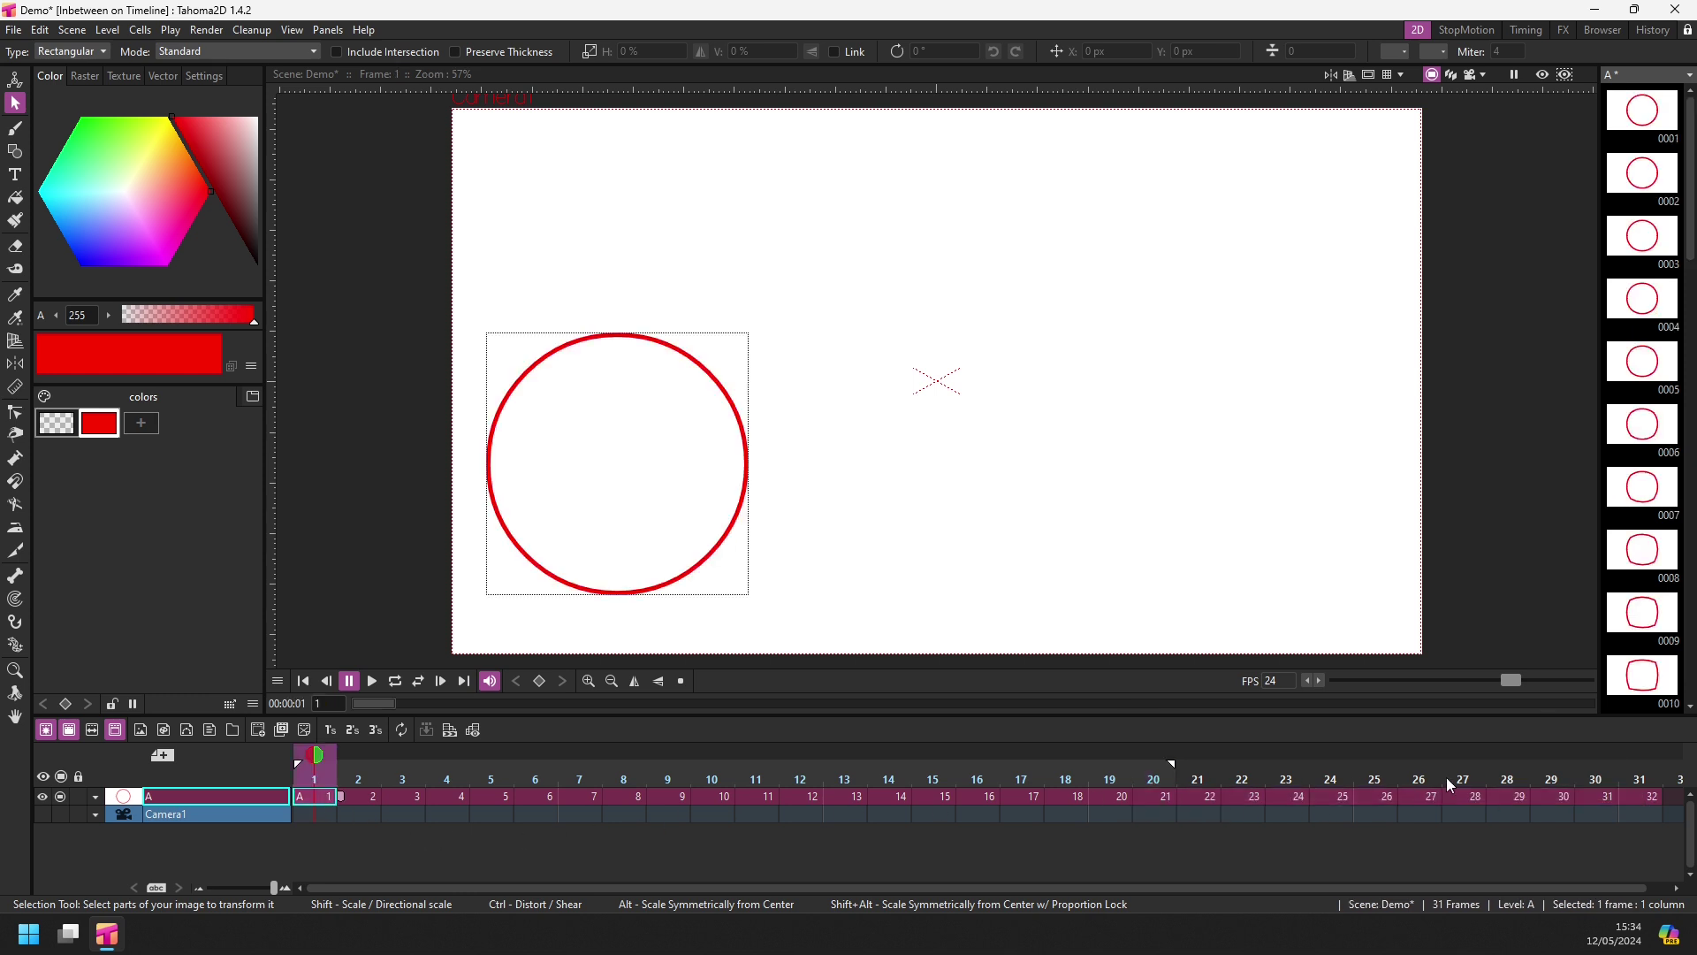
# Step: Apply Inbetween Ease In/Out to all 31 cells and play the morph on loop
pyautogui.keyDown('shift'); pyautogui.click(1652, 798); pyautogui.keyUp('shift')
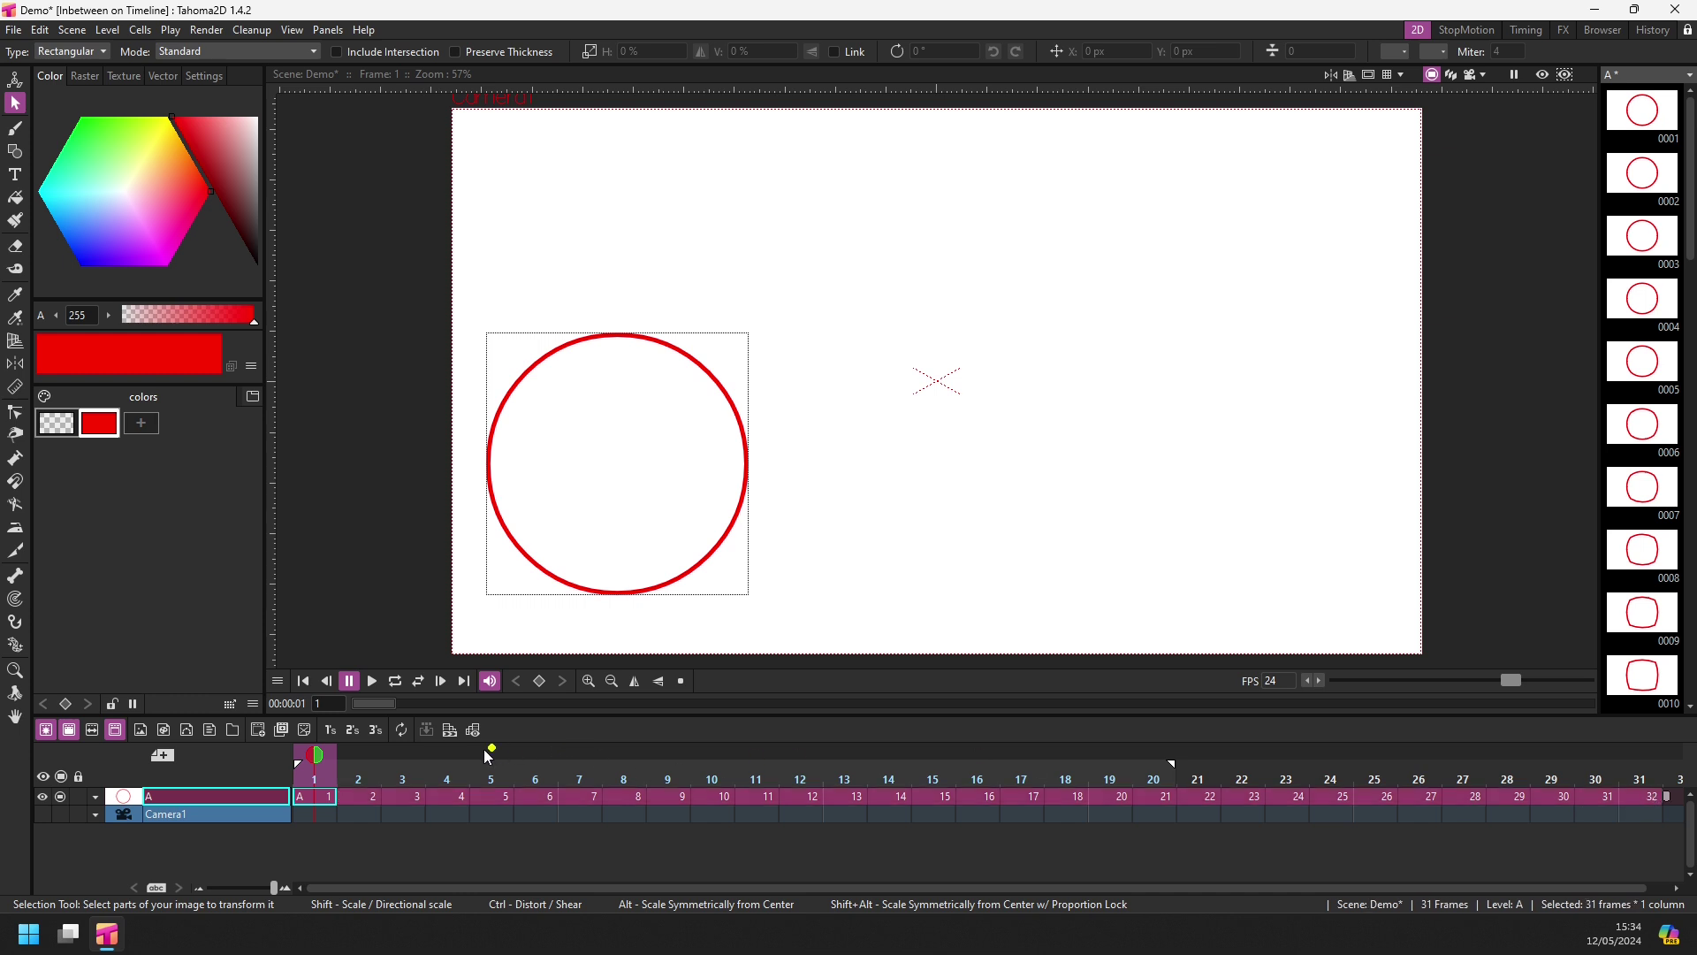
pyautogui.rightClick(460, 798)
pyautogui.moveTo(531, 320)
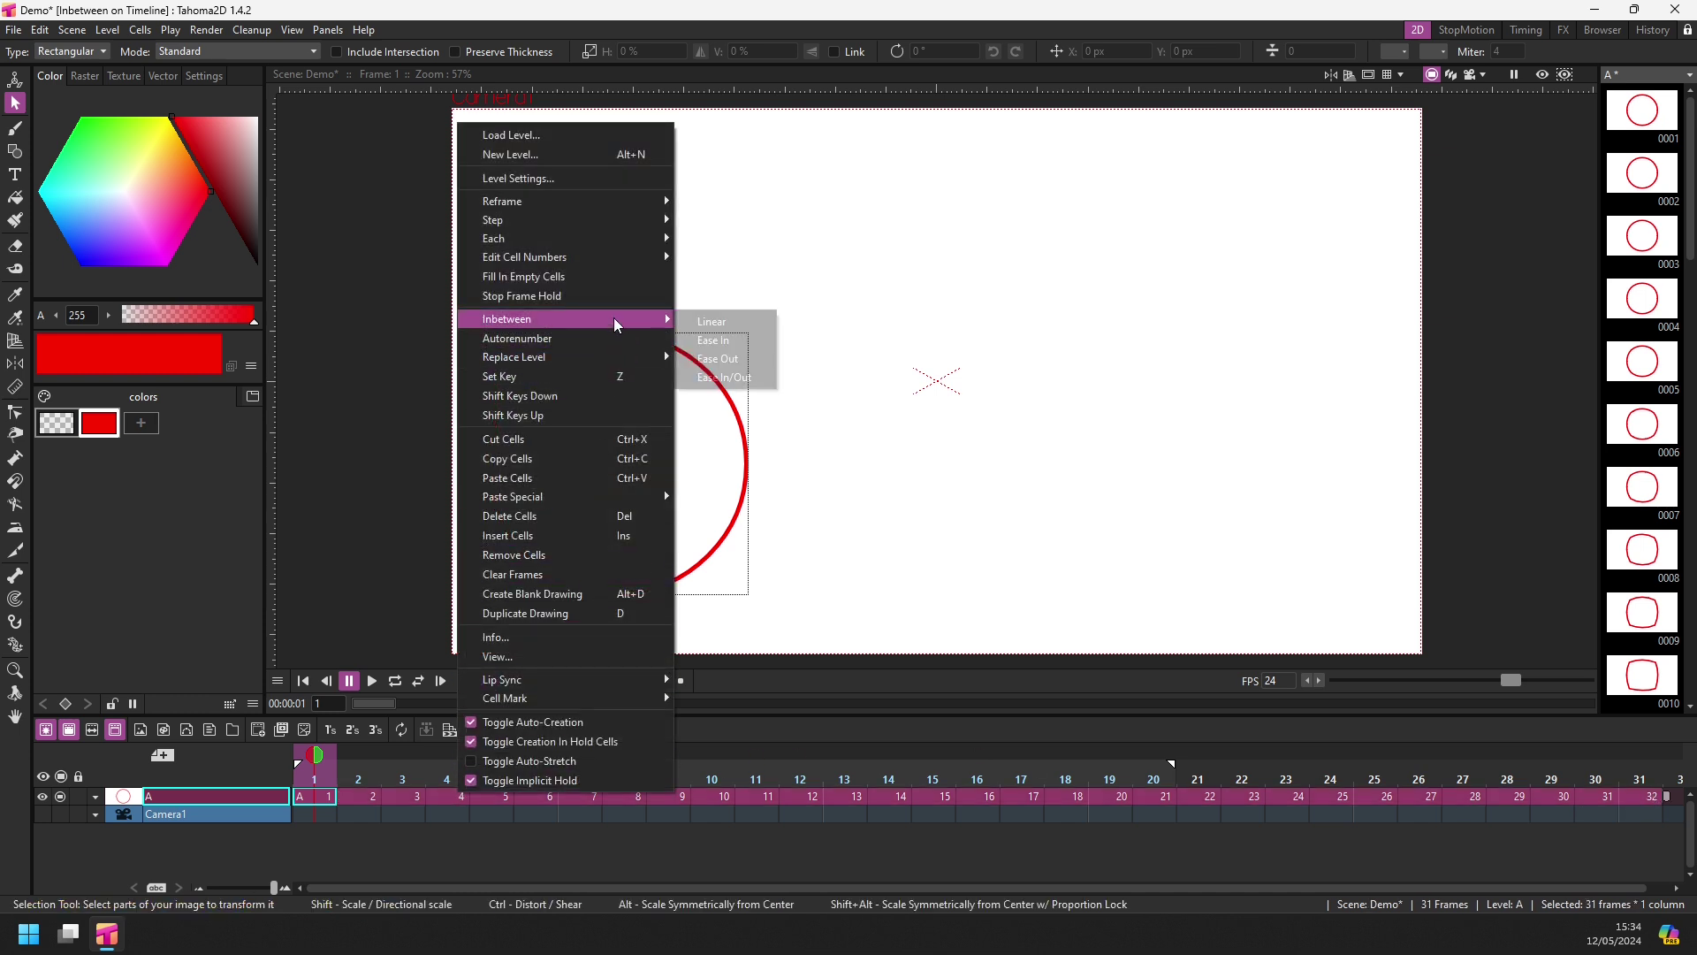
pyautogui.click(728, 378)
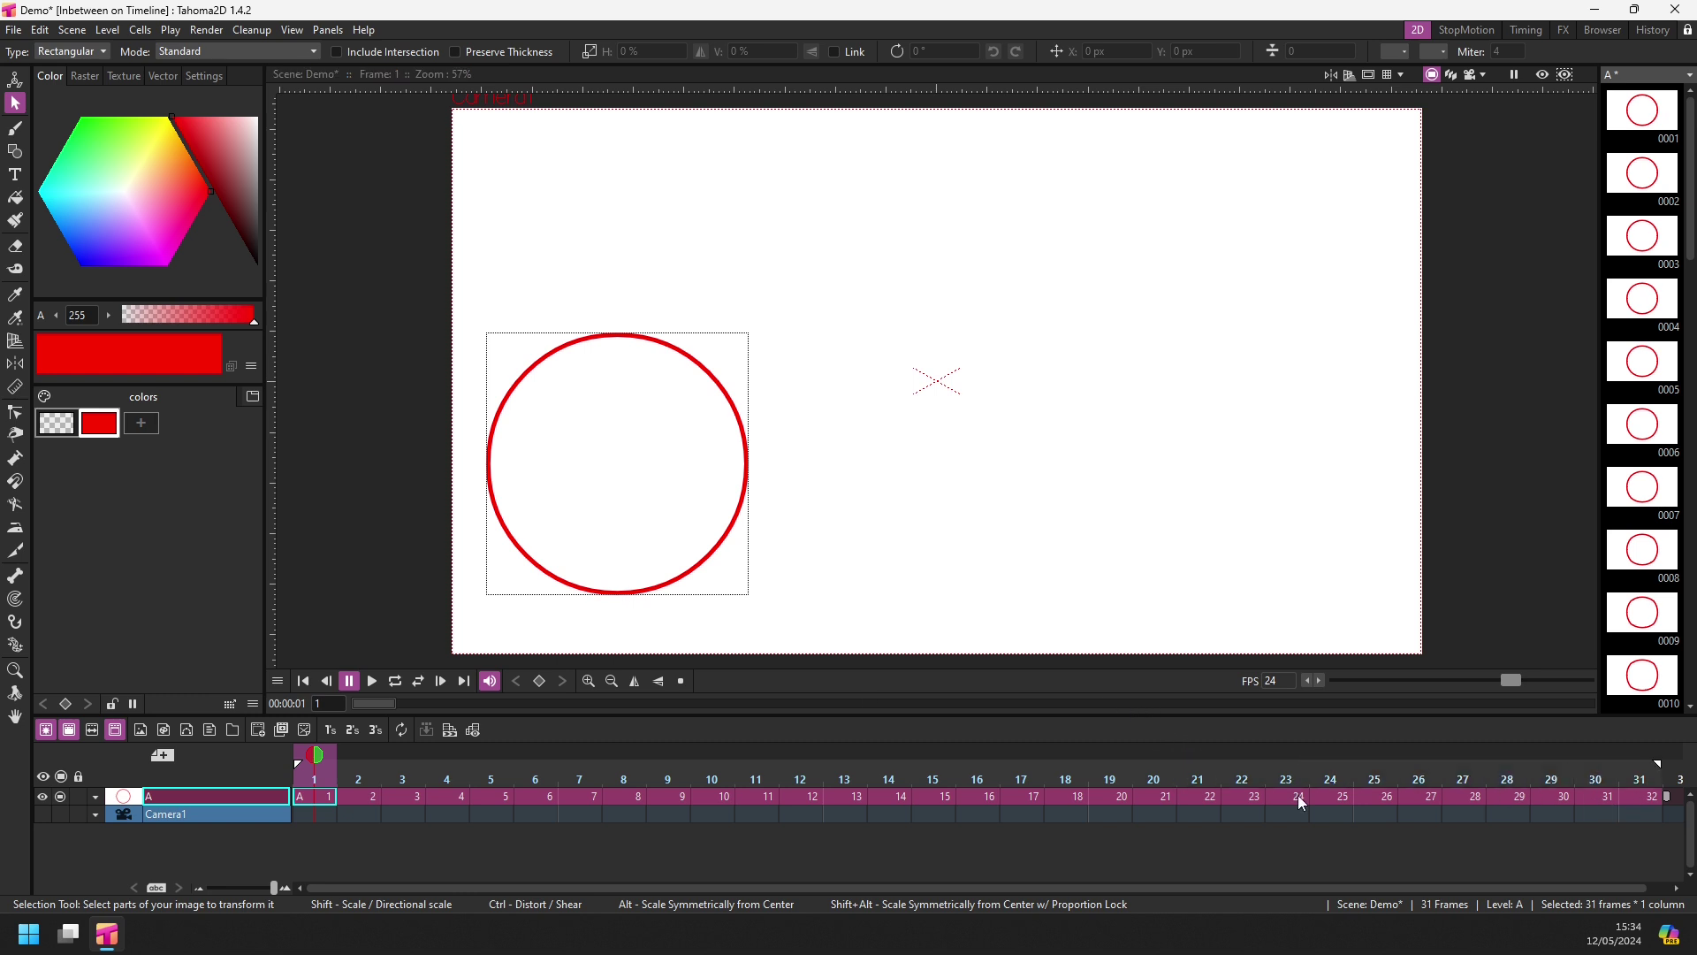
pyautogui.click(425, 682)
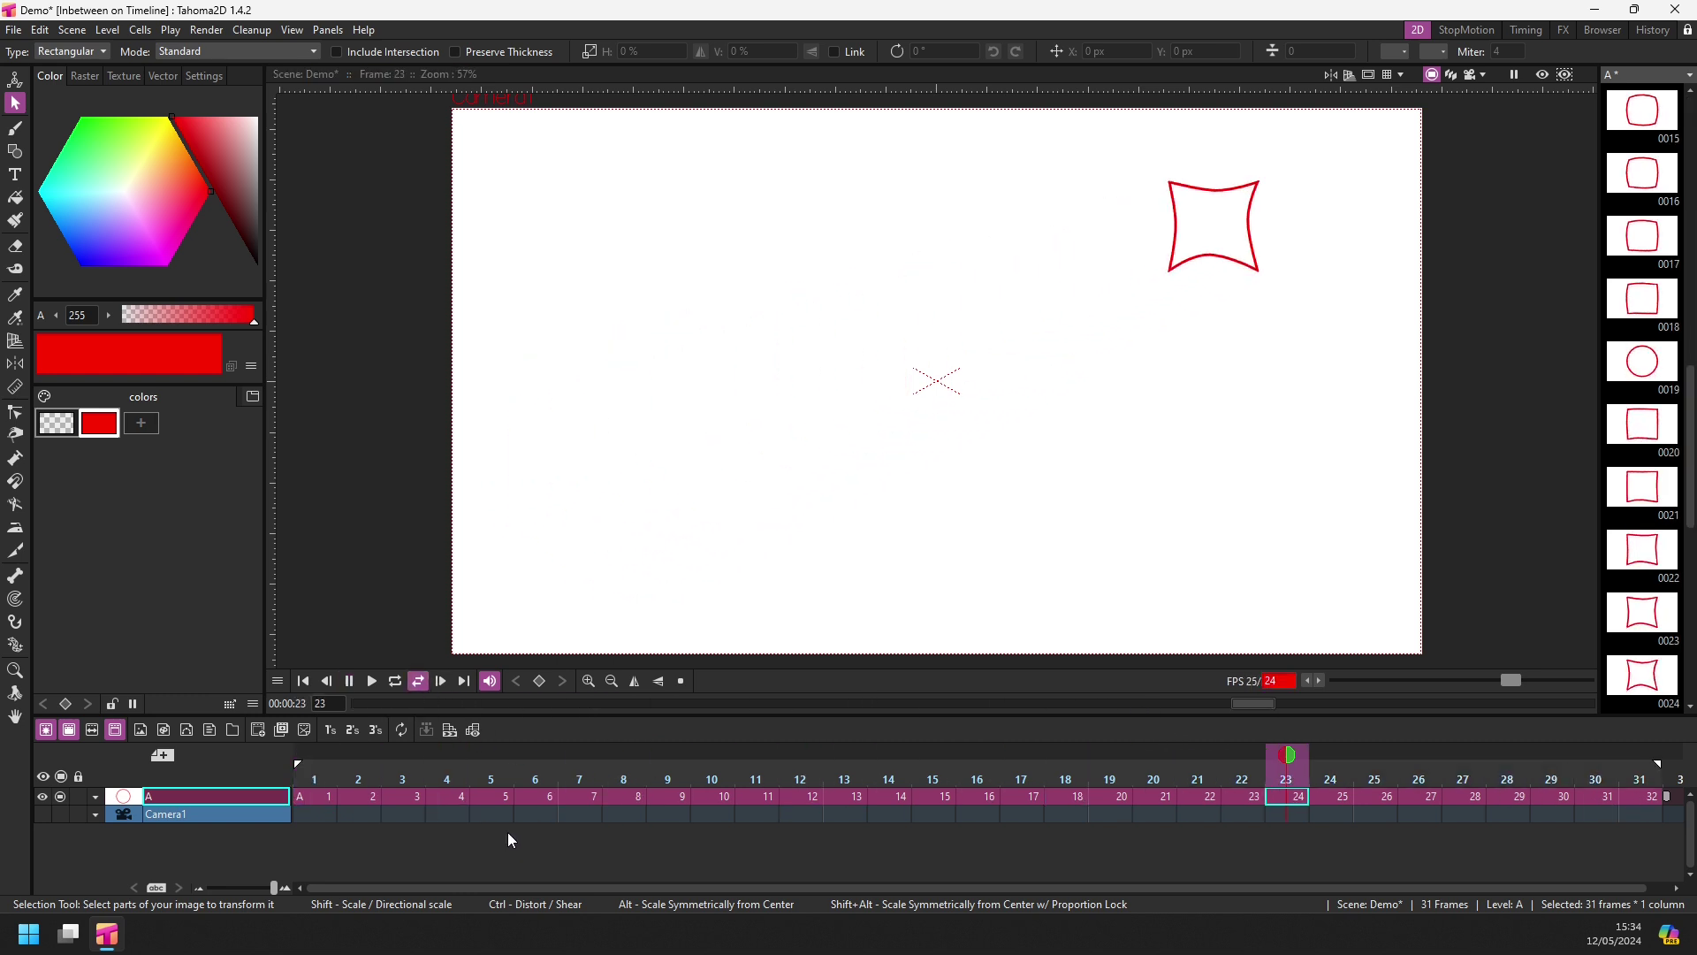